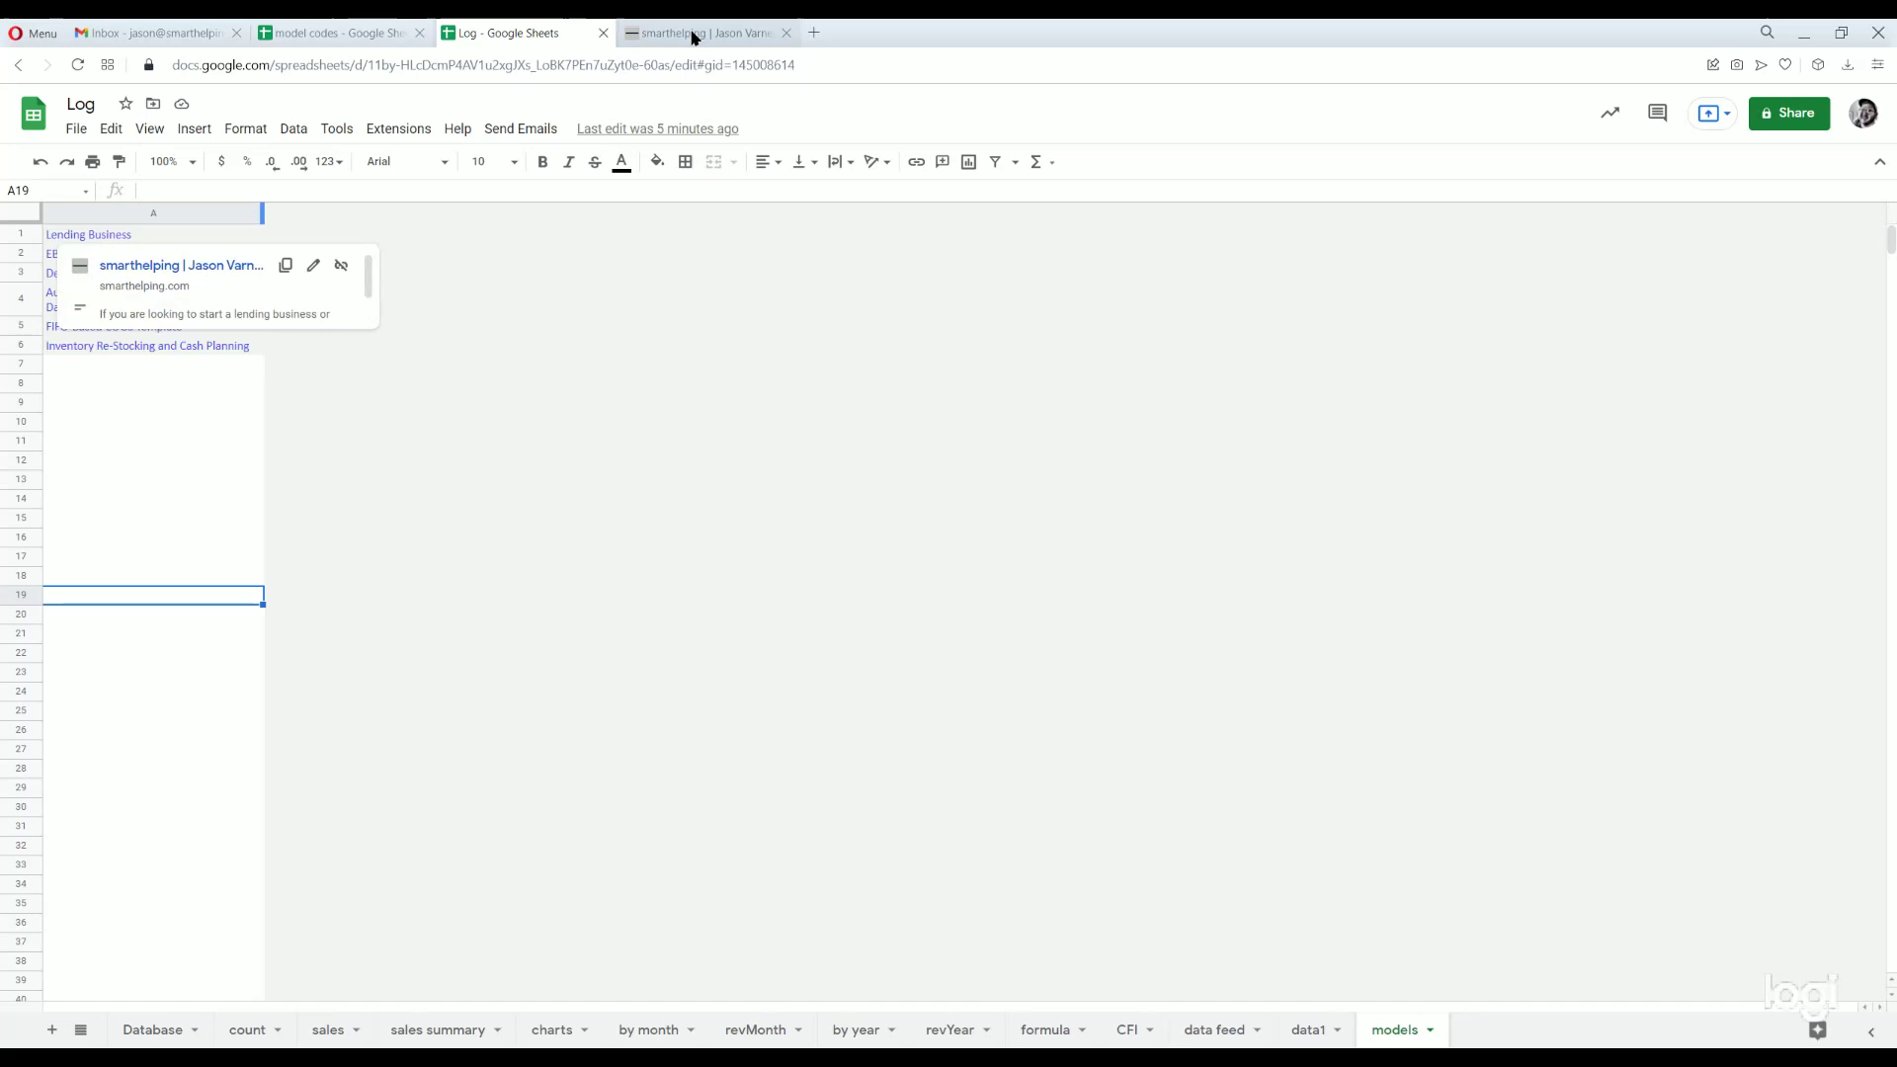
# - Review the template links in column A of the models tab and check cell A4's formula
pyautogui.click(716, 395)
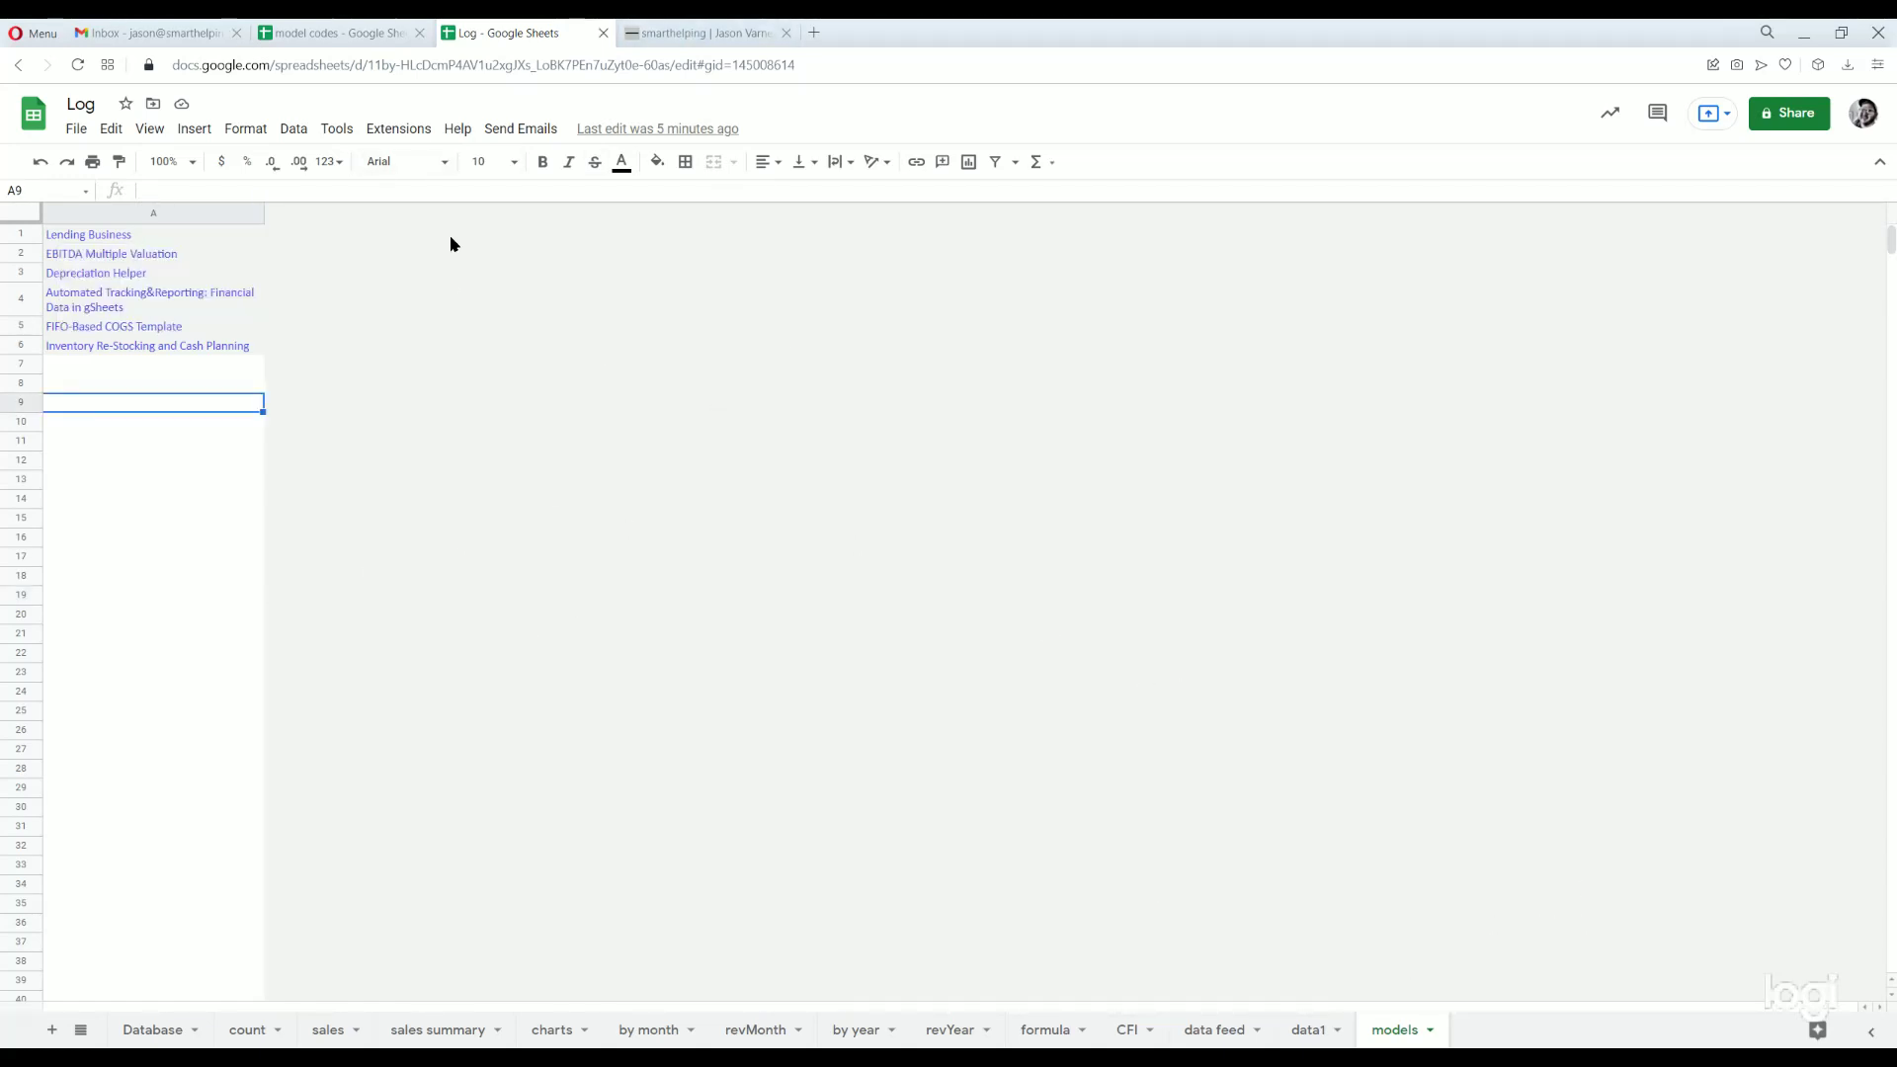
pyautogui.moveTo(226, 240)
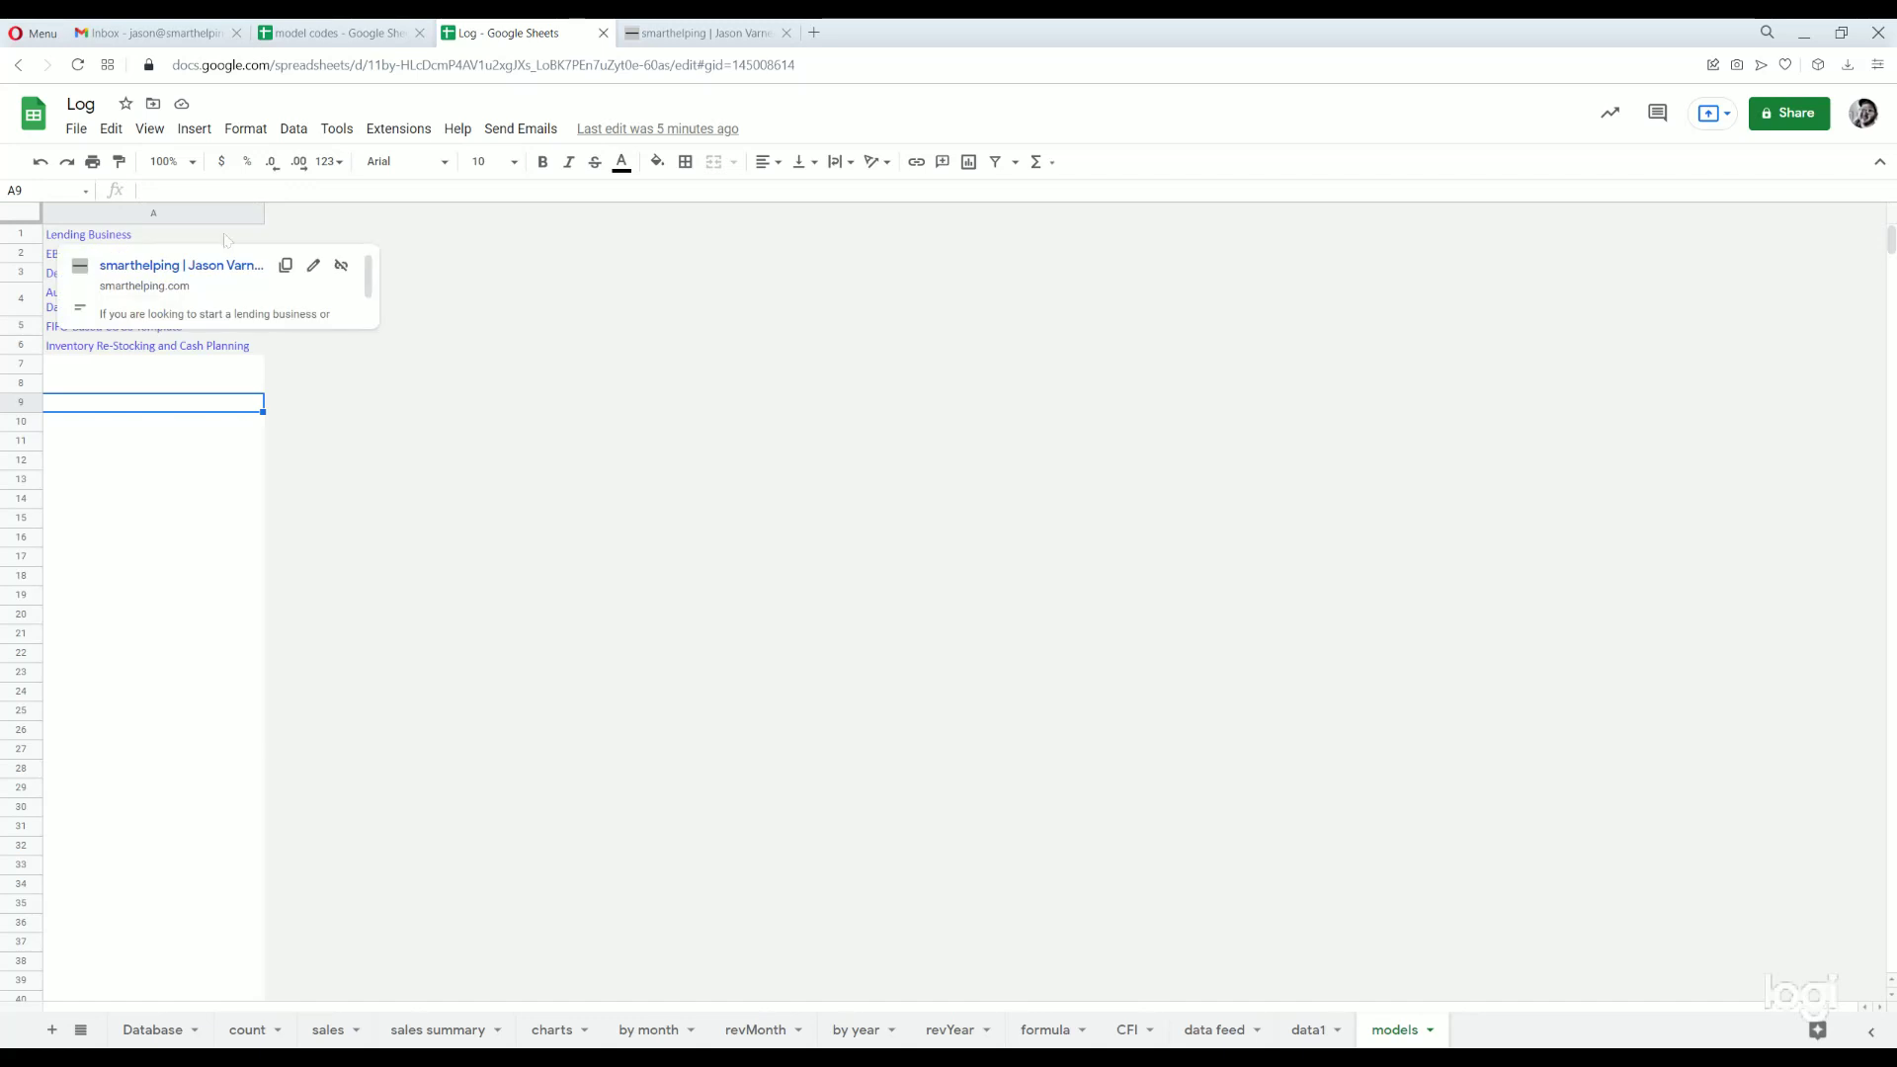
pyautogui.moveTo(226, 240); pyautogui.dragTo(226, 341)
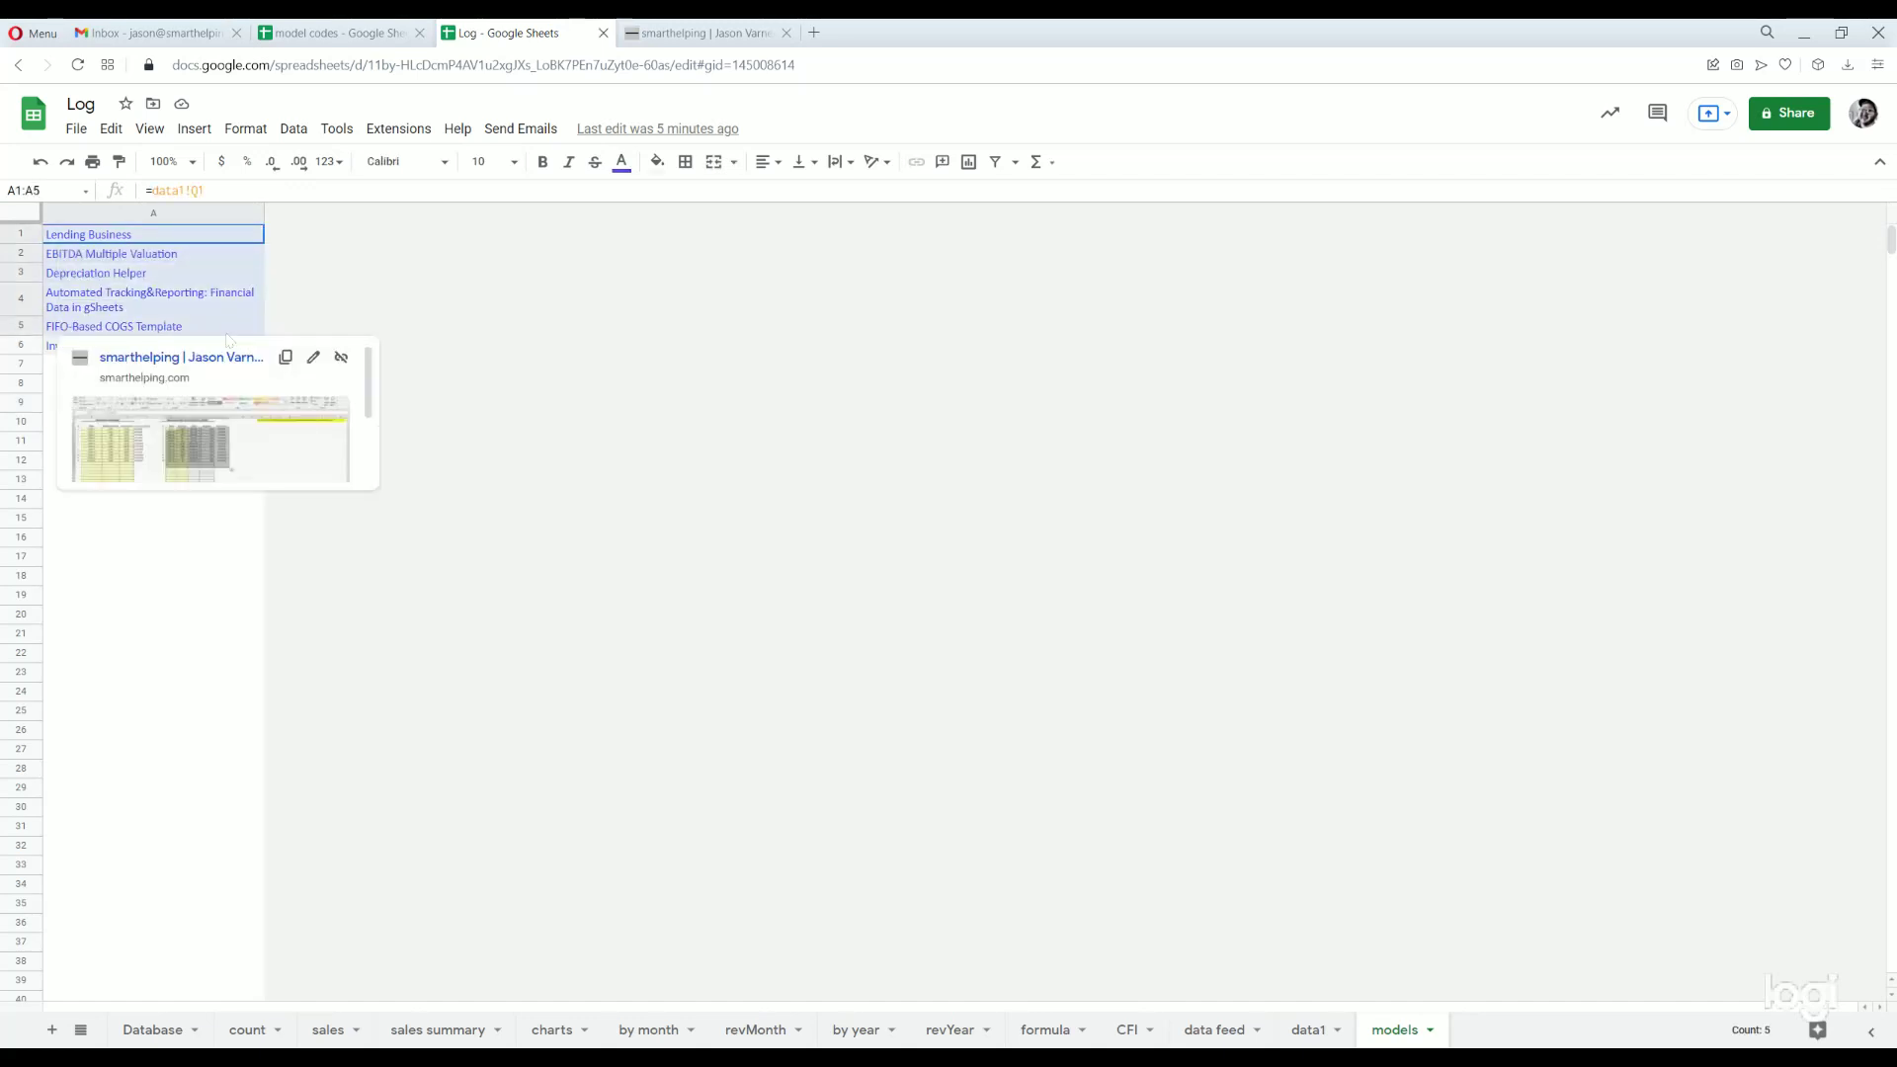
pyautogui.press('Down')
pyautogui.press('Down')
pyautogui.press('Down')
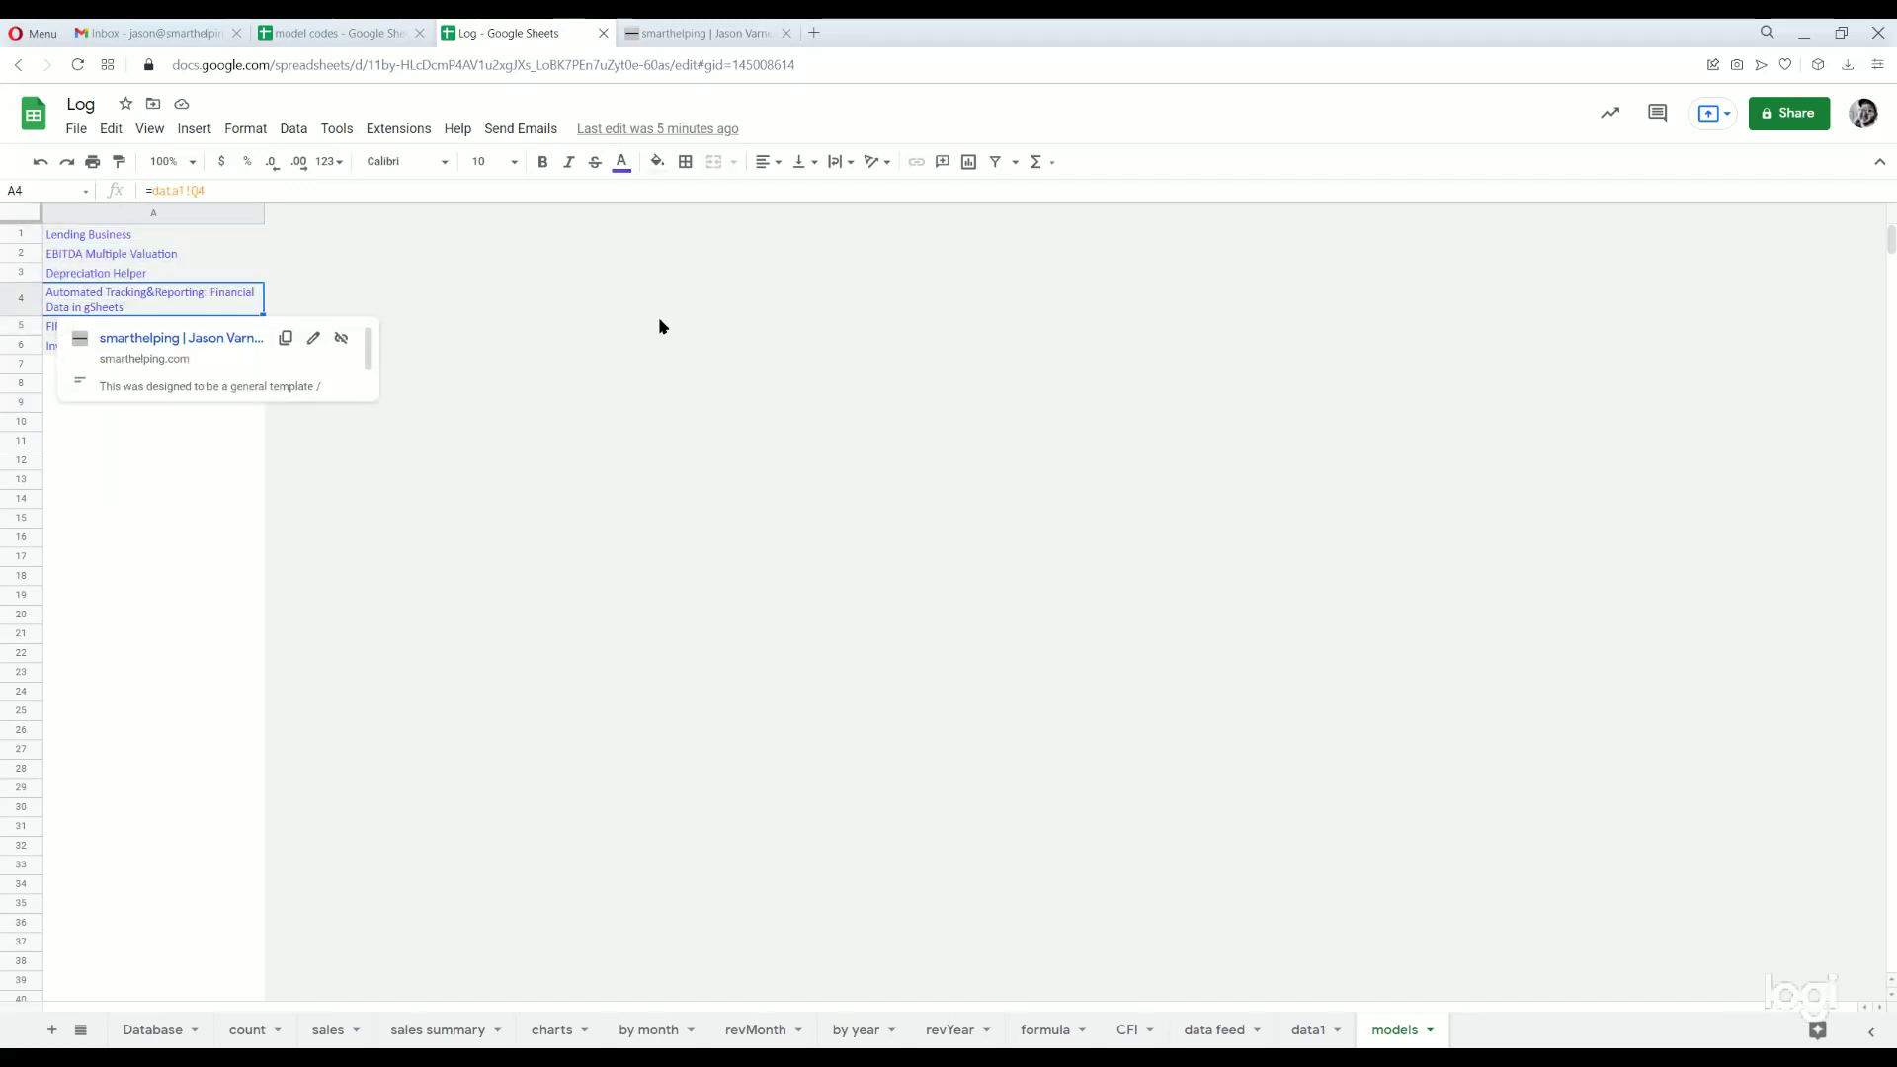
pyautogui.press('Down')
pyautogui.press('Up')
pyautogui.press('Down')
pyautogui.press('Down')
pyautogui.press('Down')
pyautogui.press('Down')
pyautogui.press('Down')
pyautogui.press('Down')
pyautogui.press('Down')
pyautogui.press('Down')
pyautogui.press('Down')
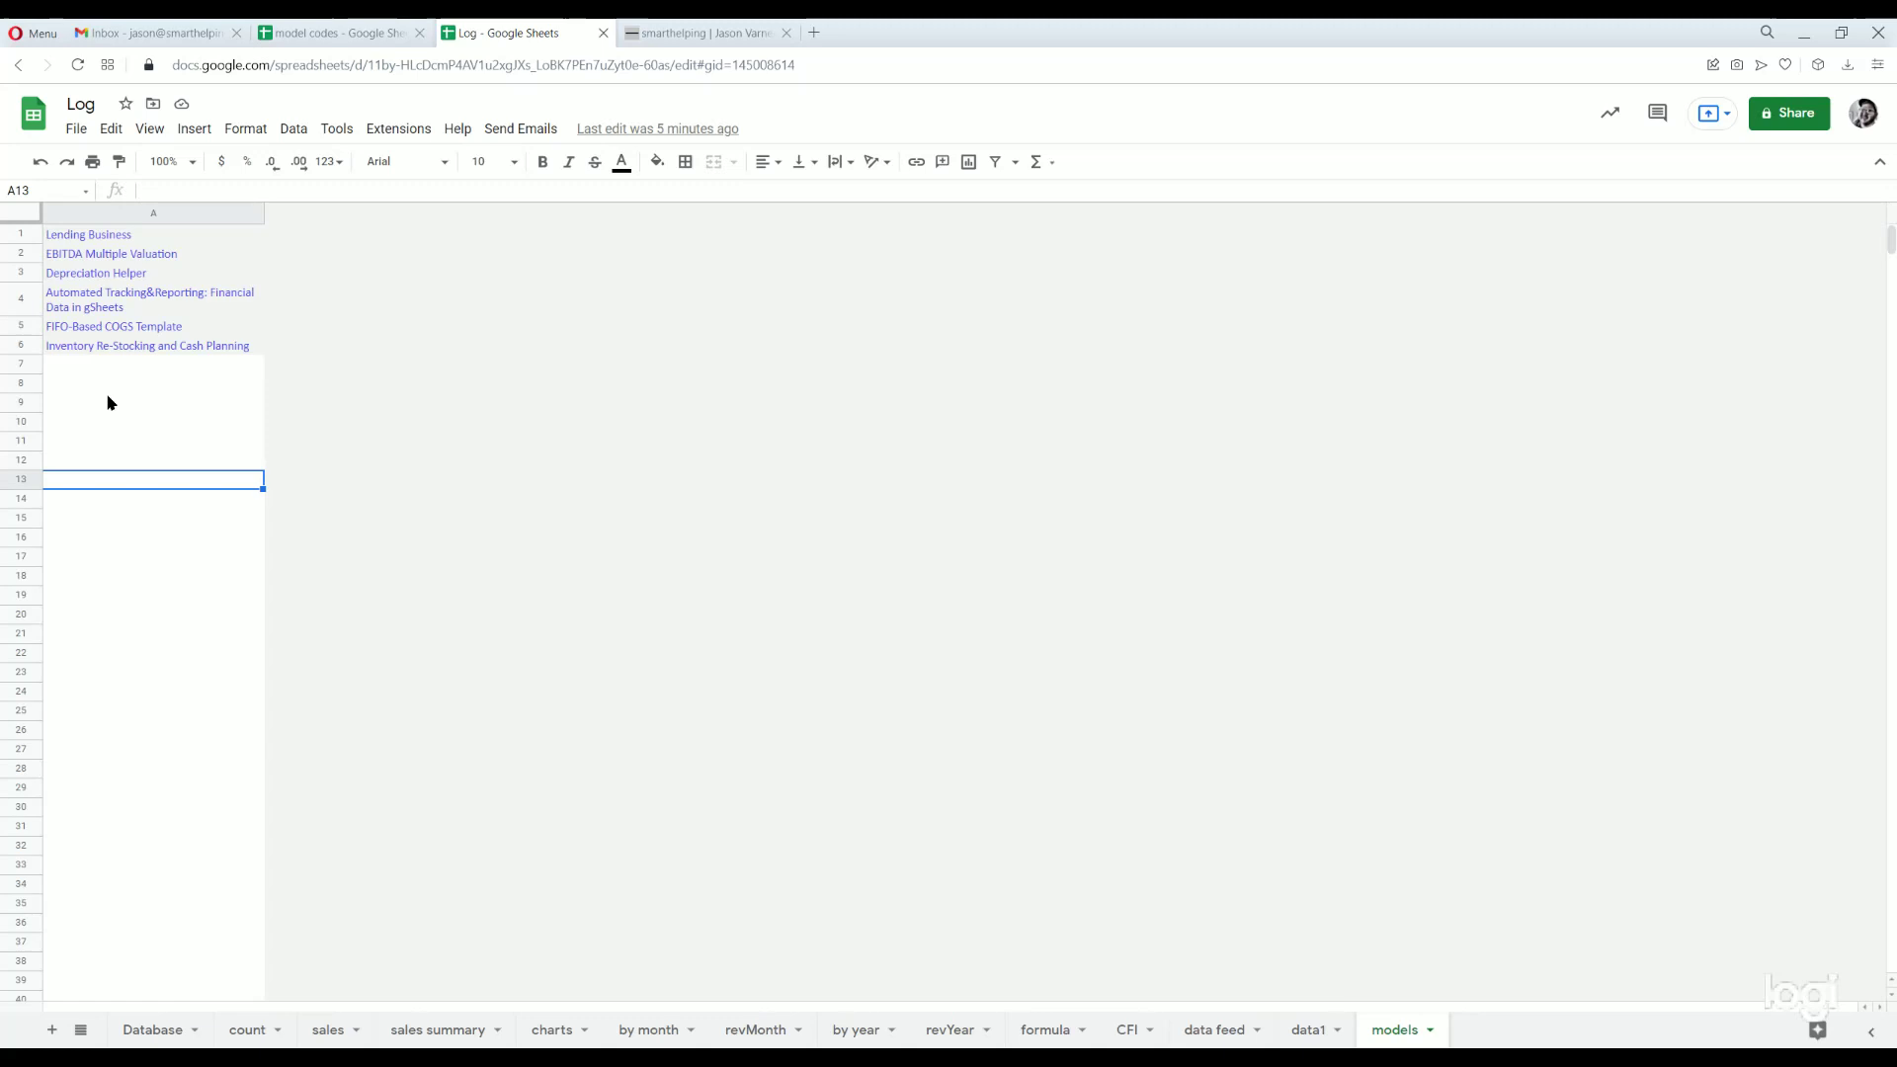
pyautogui.click(127, 460)
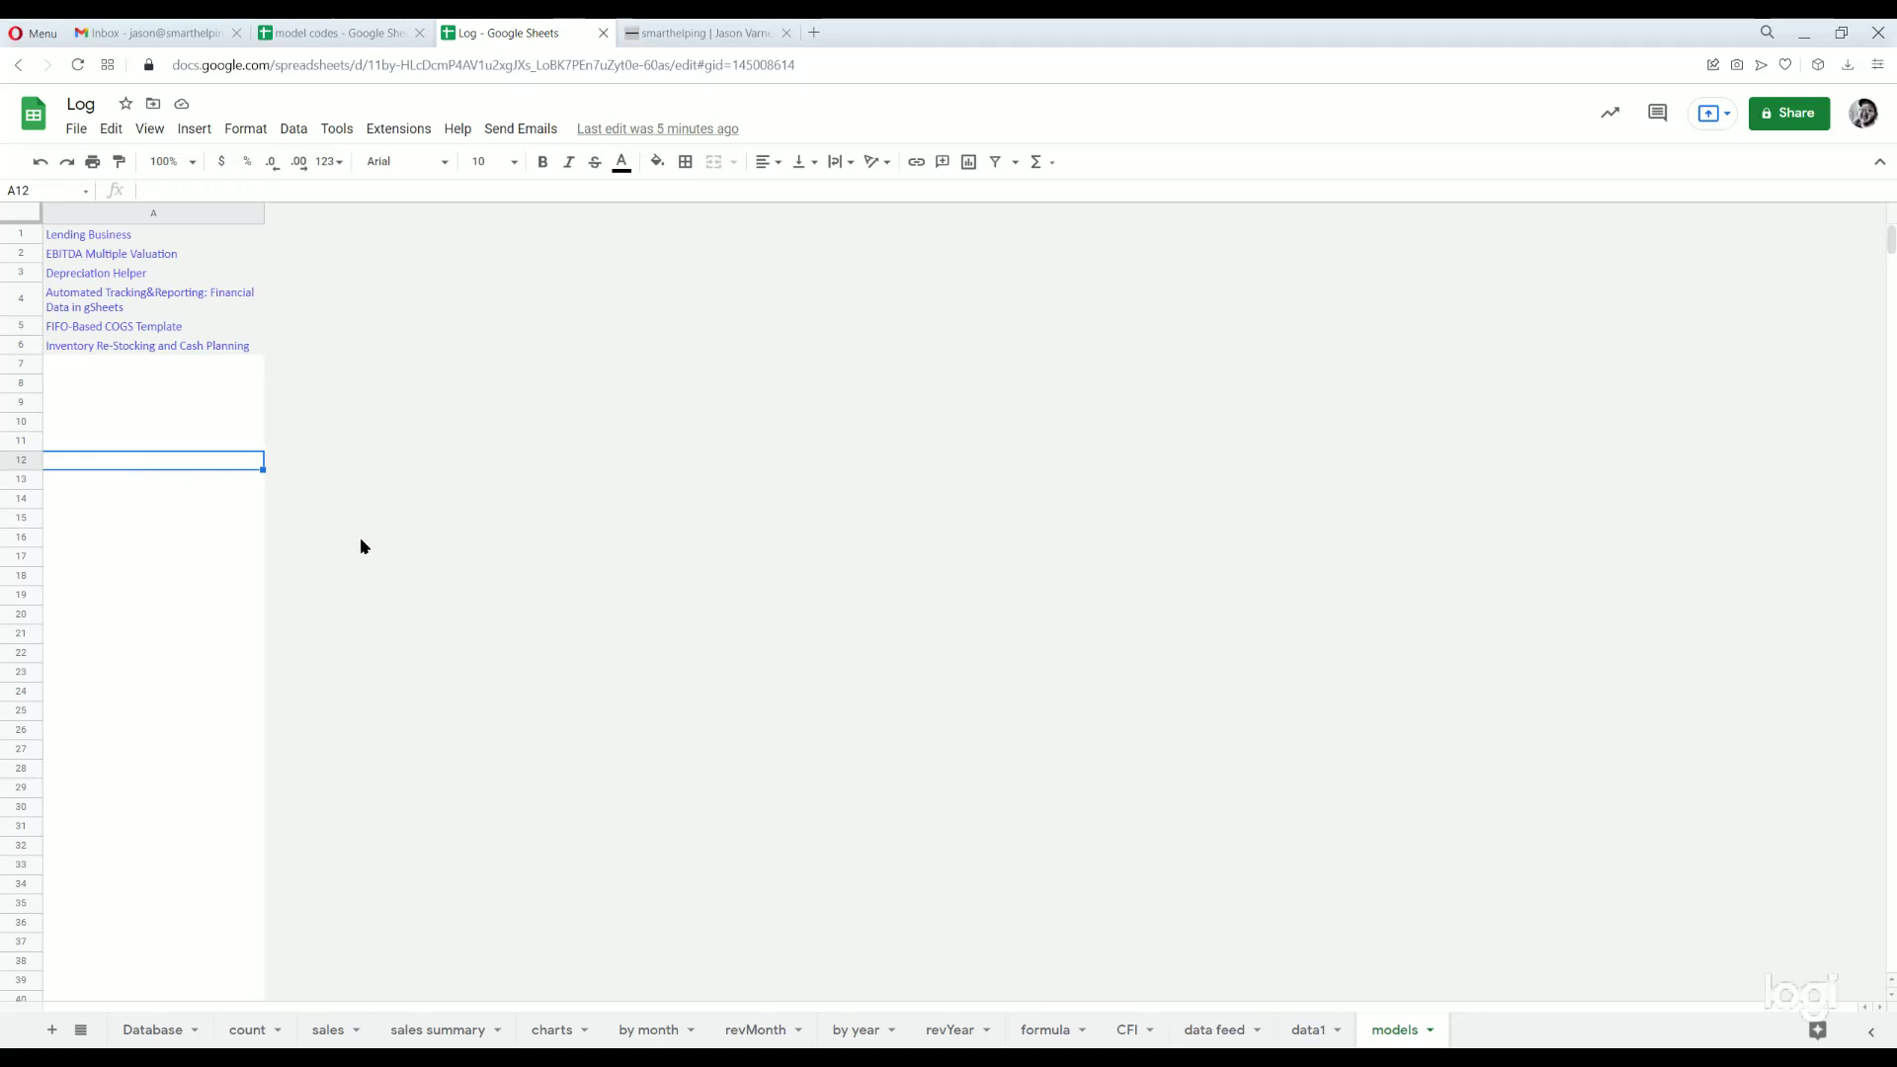
# - Open the Lending Business and EBITDA Multiple Valuation pages from the smarthelping.com sidebar, then close both
pyautogui.click(703, 35)
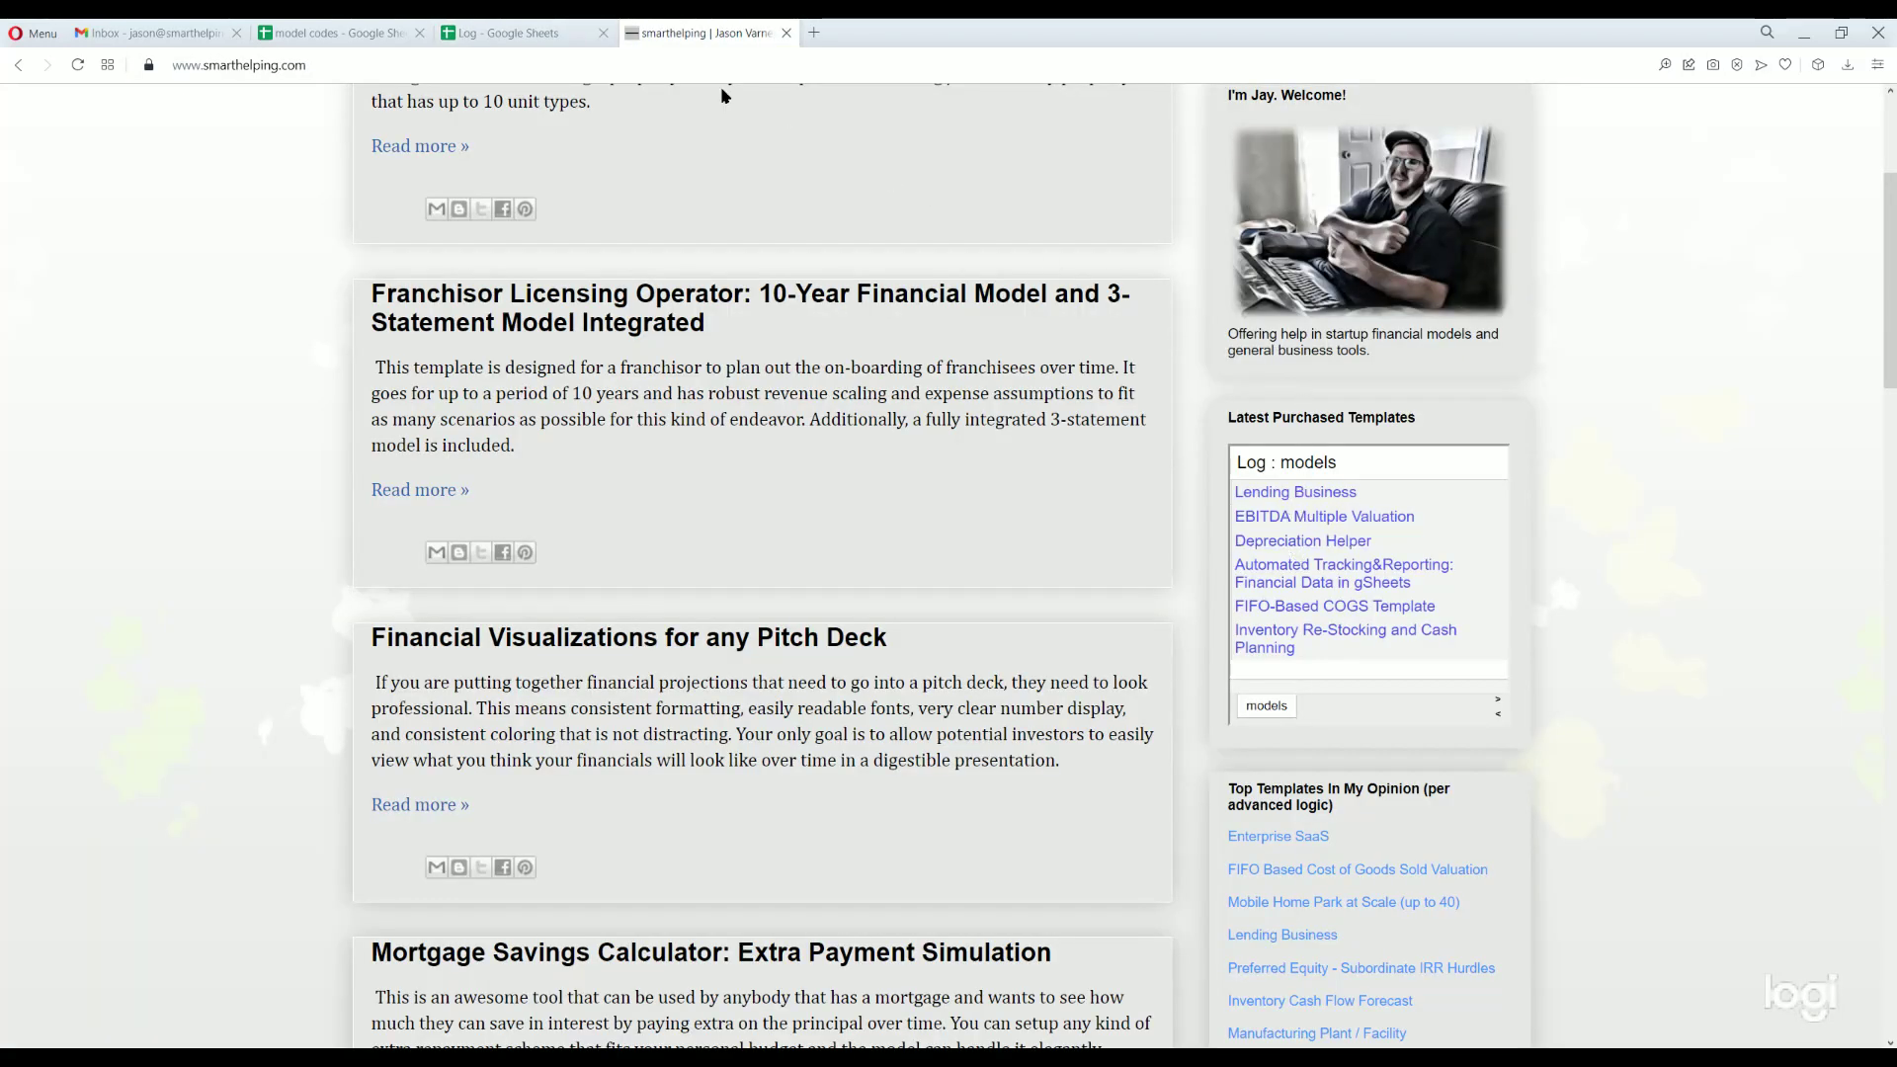
pyautogui.click(558, 30)
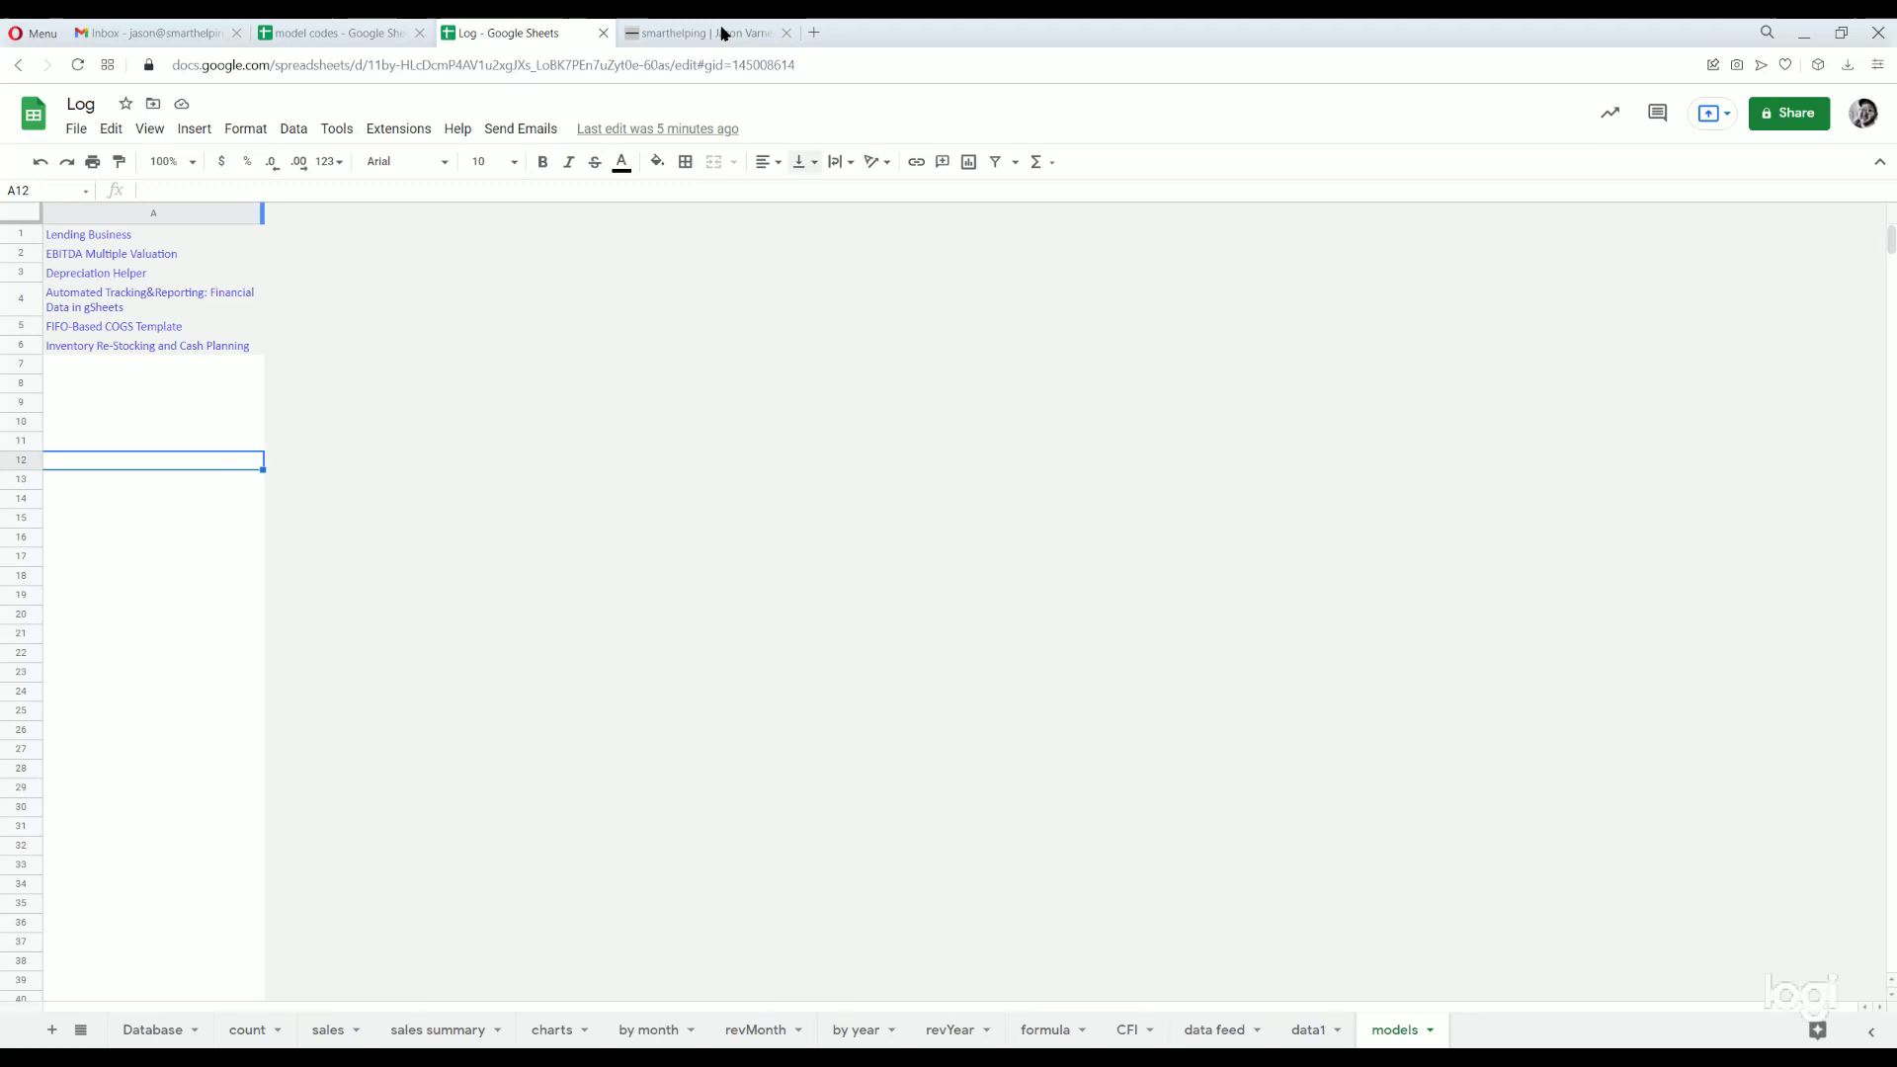
pyautogui.click(722, 35)
pyautogui.click(1301, 492)
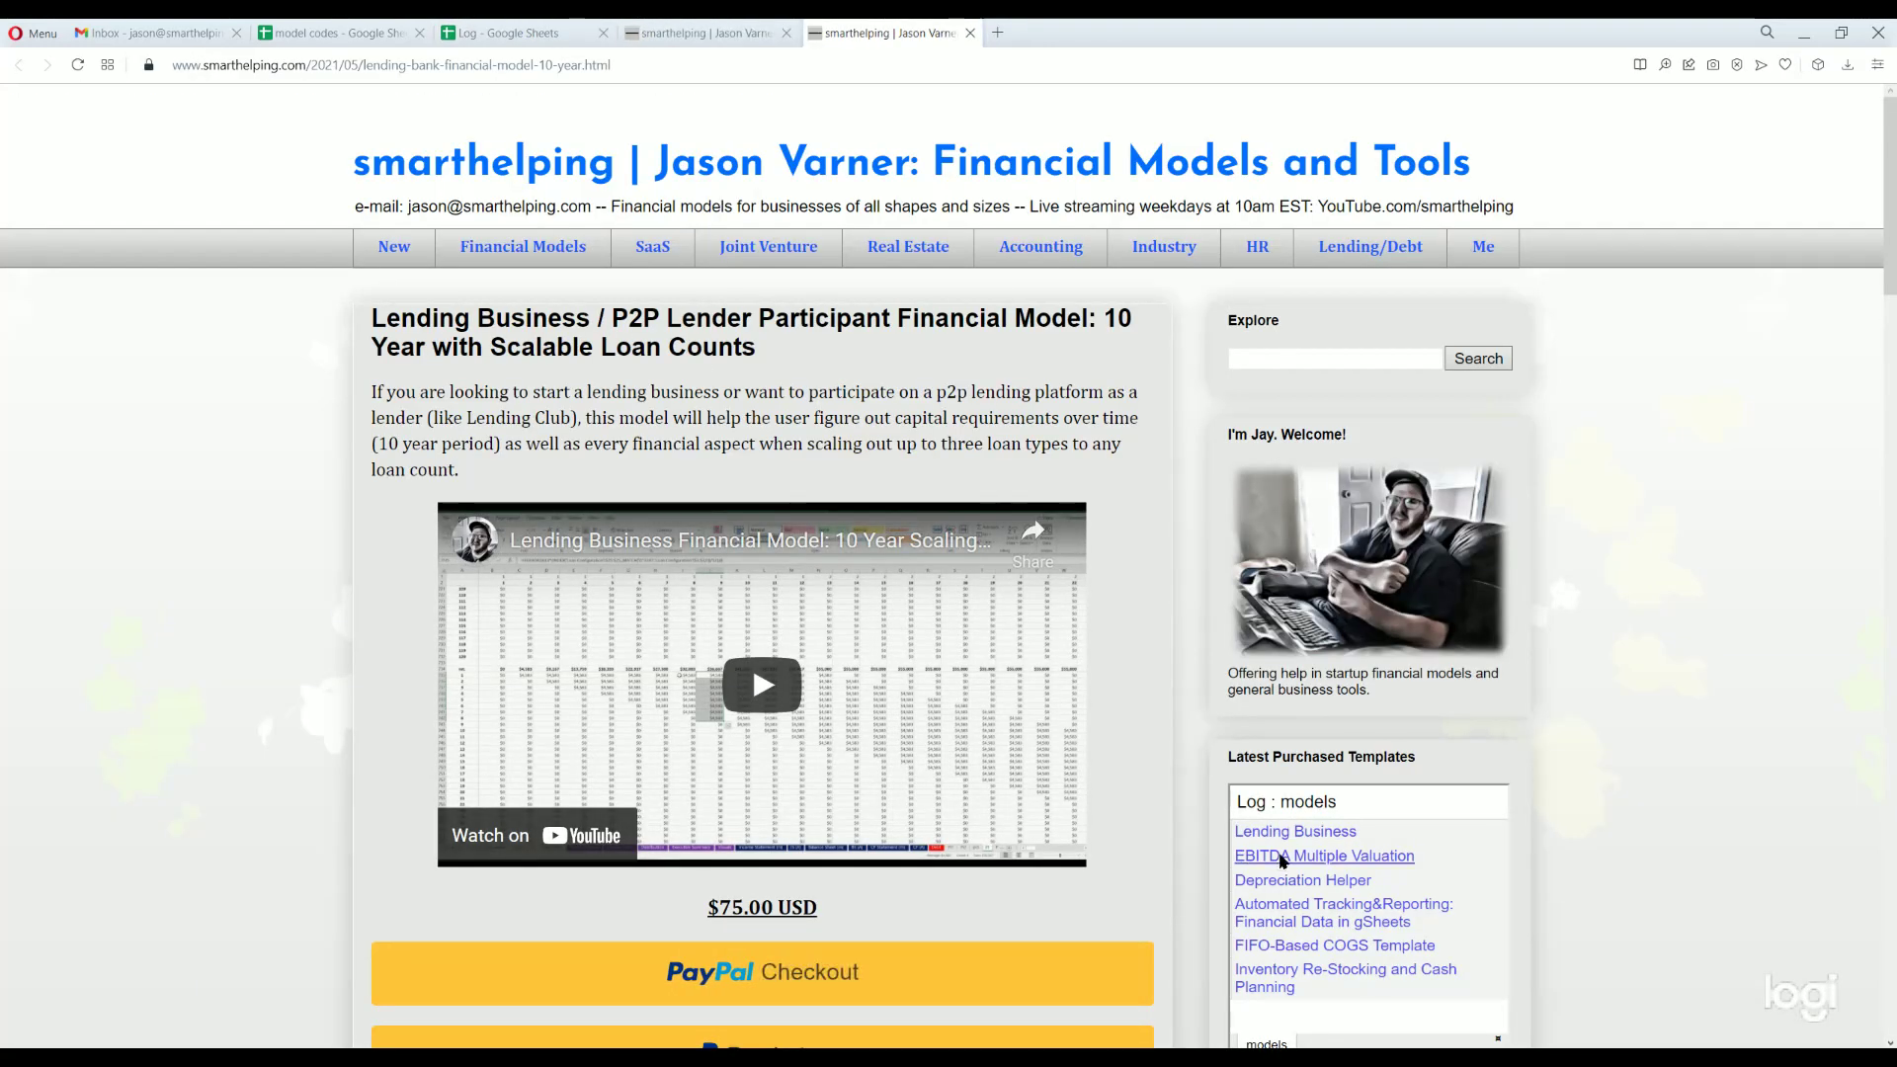
pyautogui.click(1281, 858)
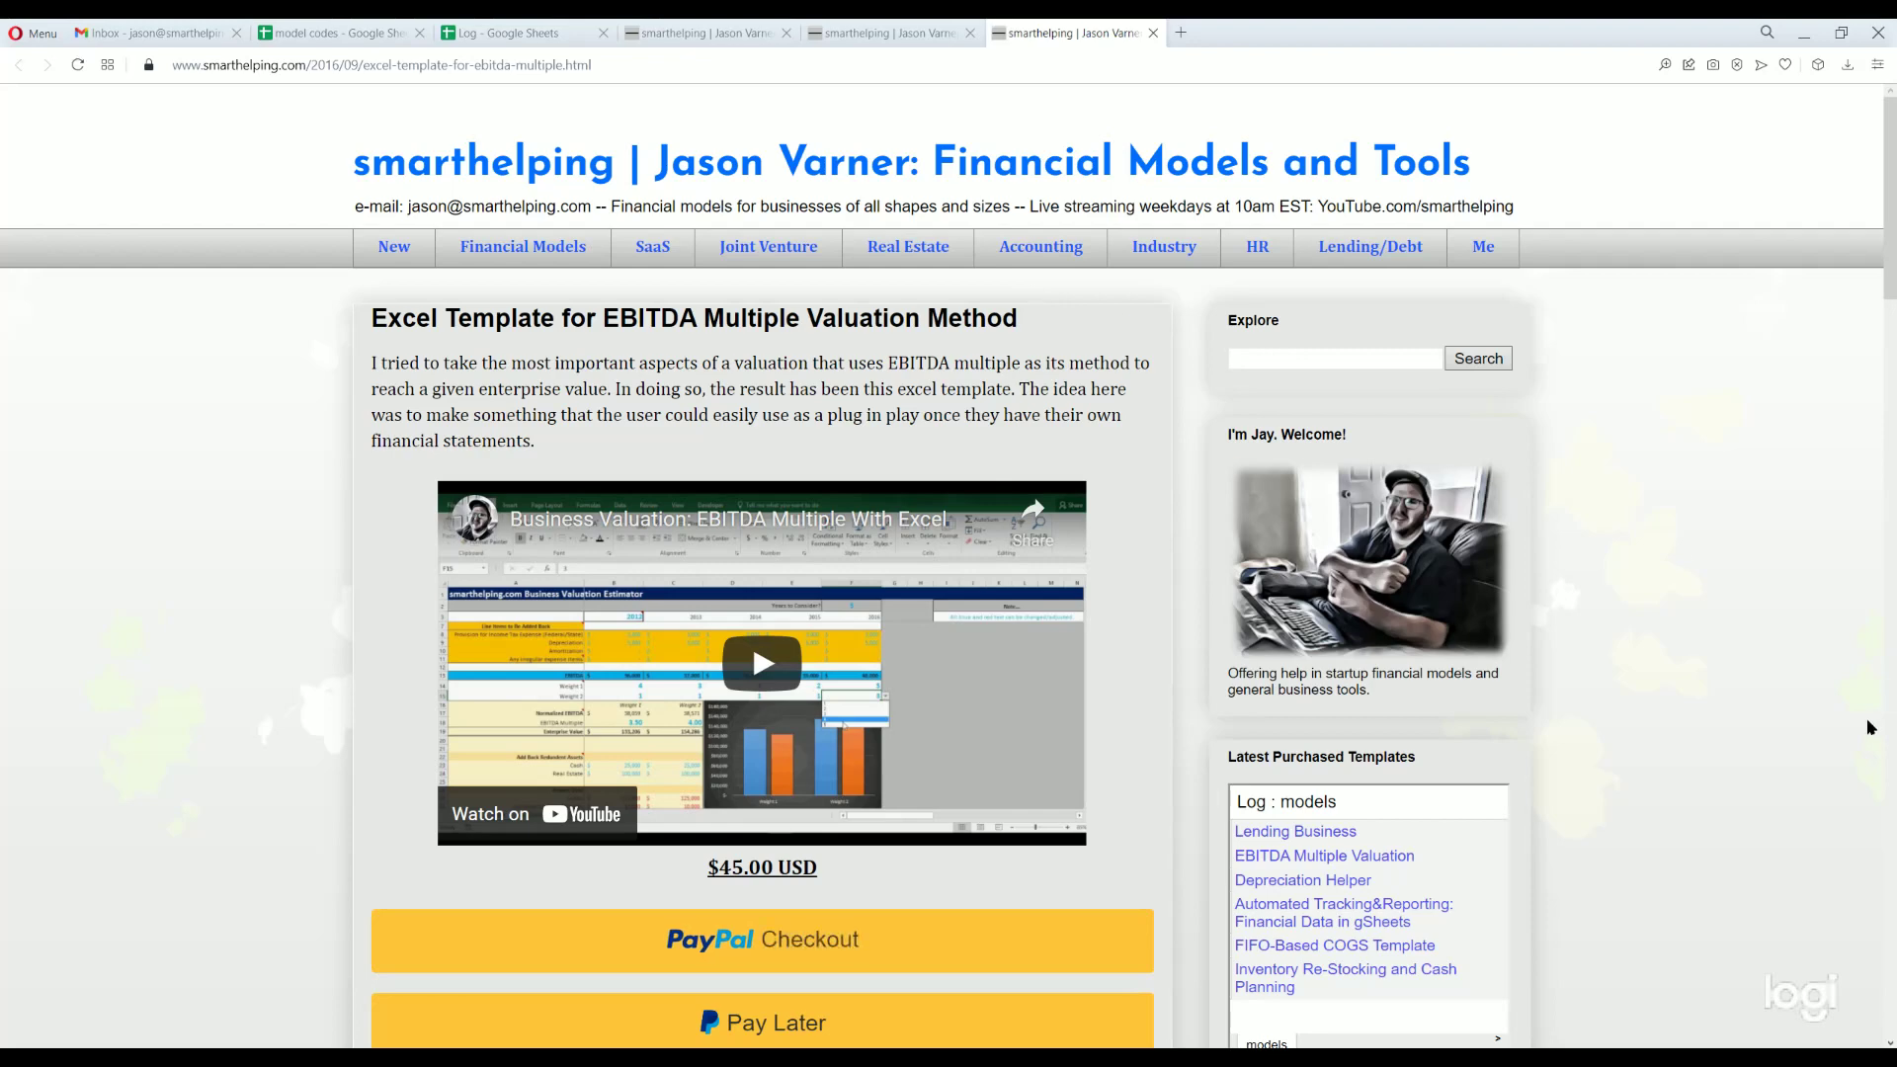
pyautogui.click(1153, 32)
pyautogui.click(970, 33)
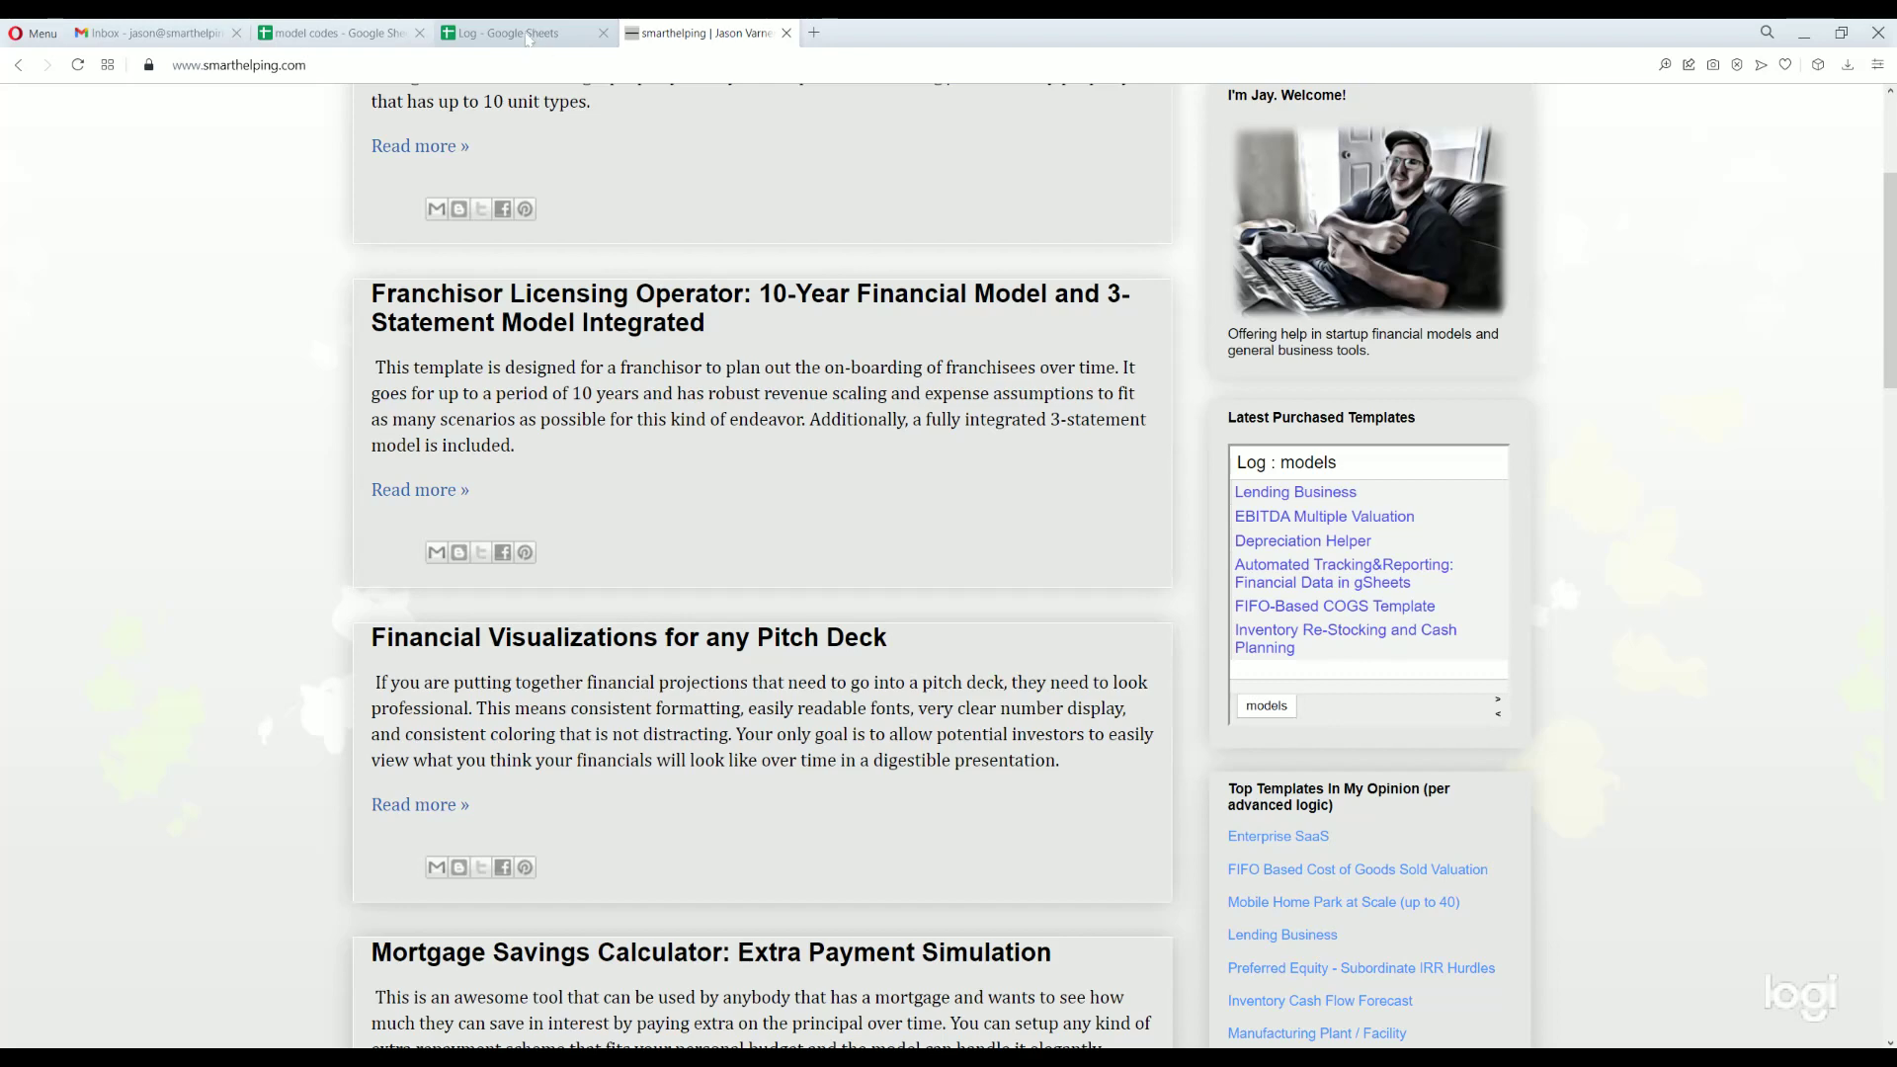
# - Compare the Log spreadsheet's models list with the site's embedded list, ending at cell A7
pyautogui.click(527, 38)
pyautogui.click(733, 401)
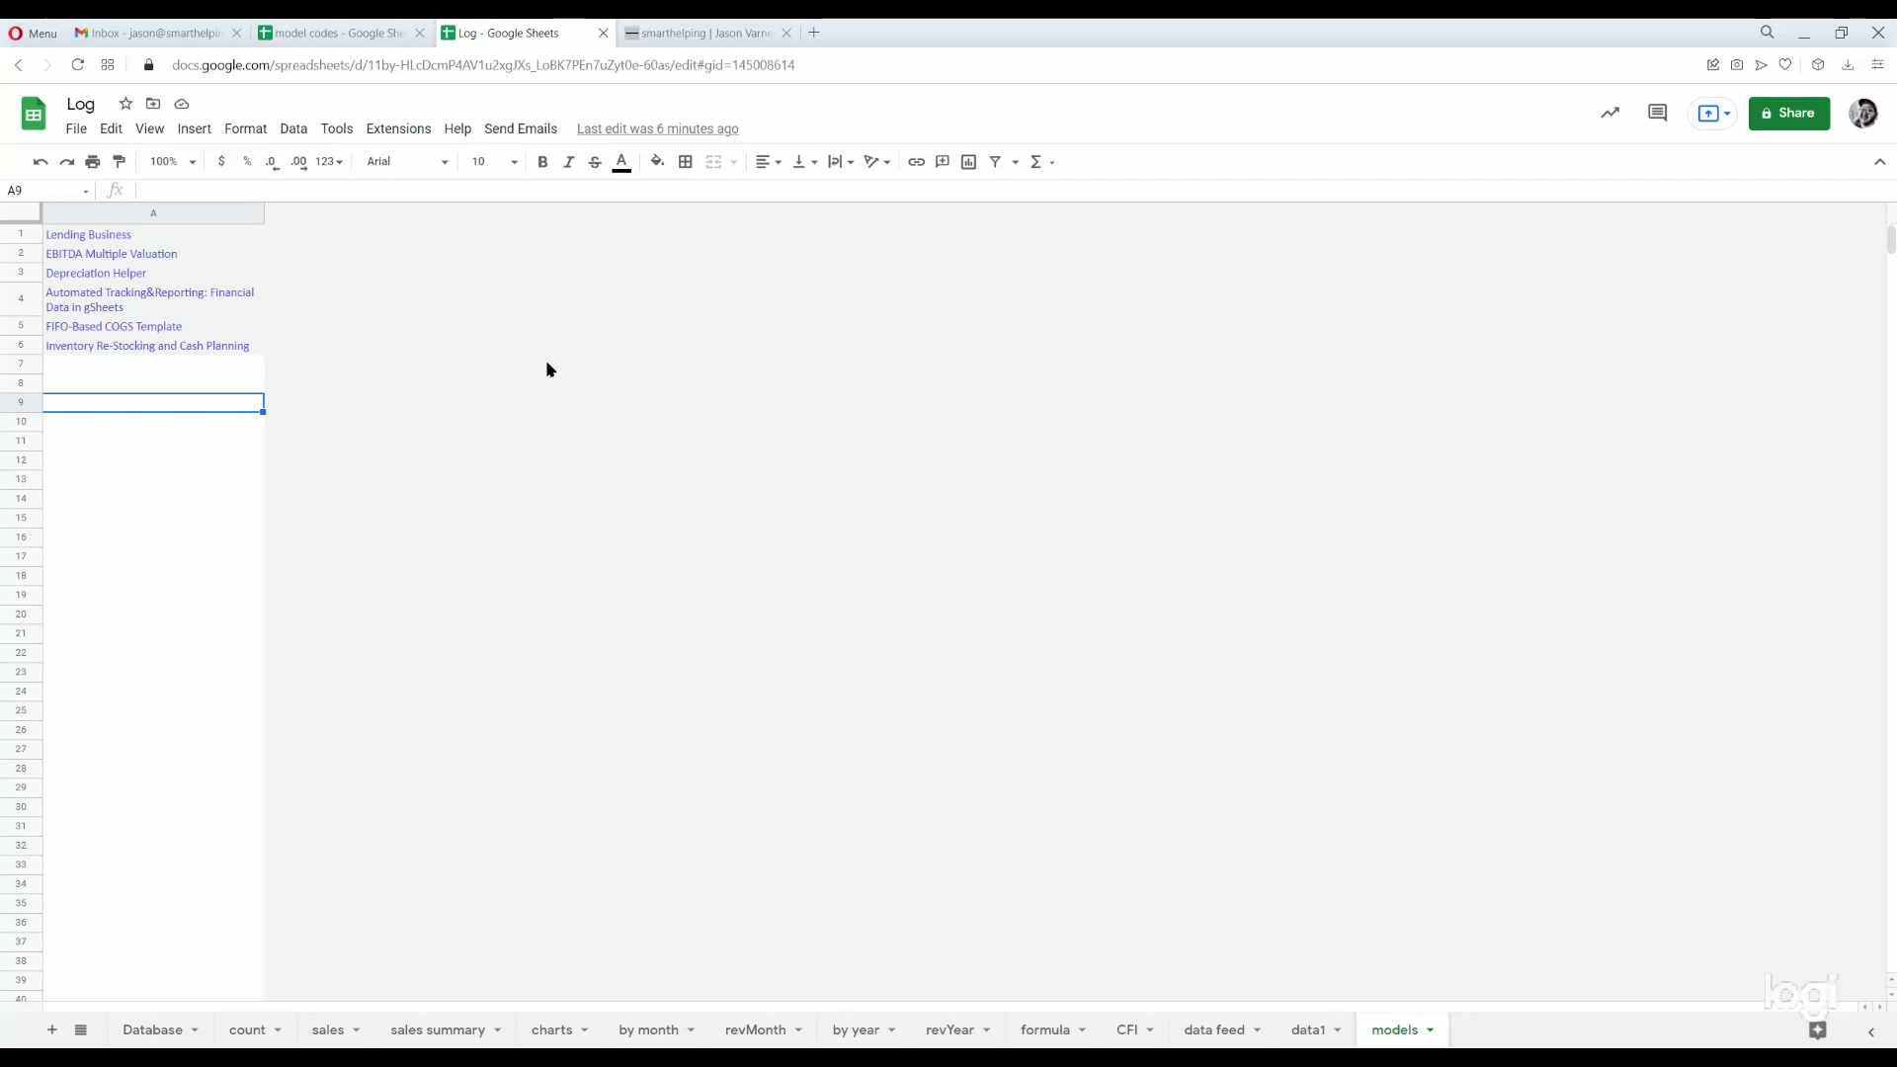
pyautogui.click(697, 34)
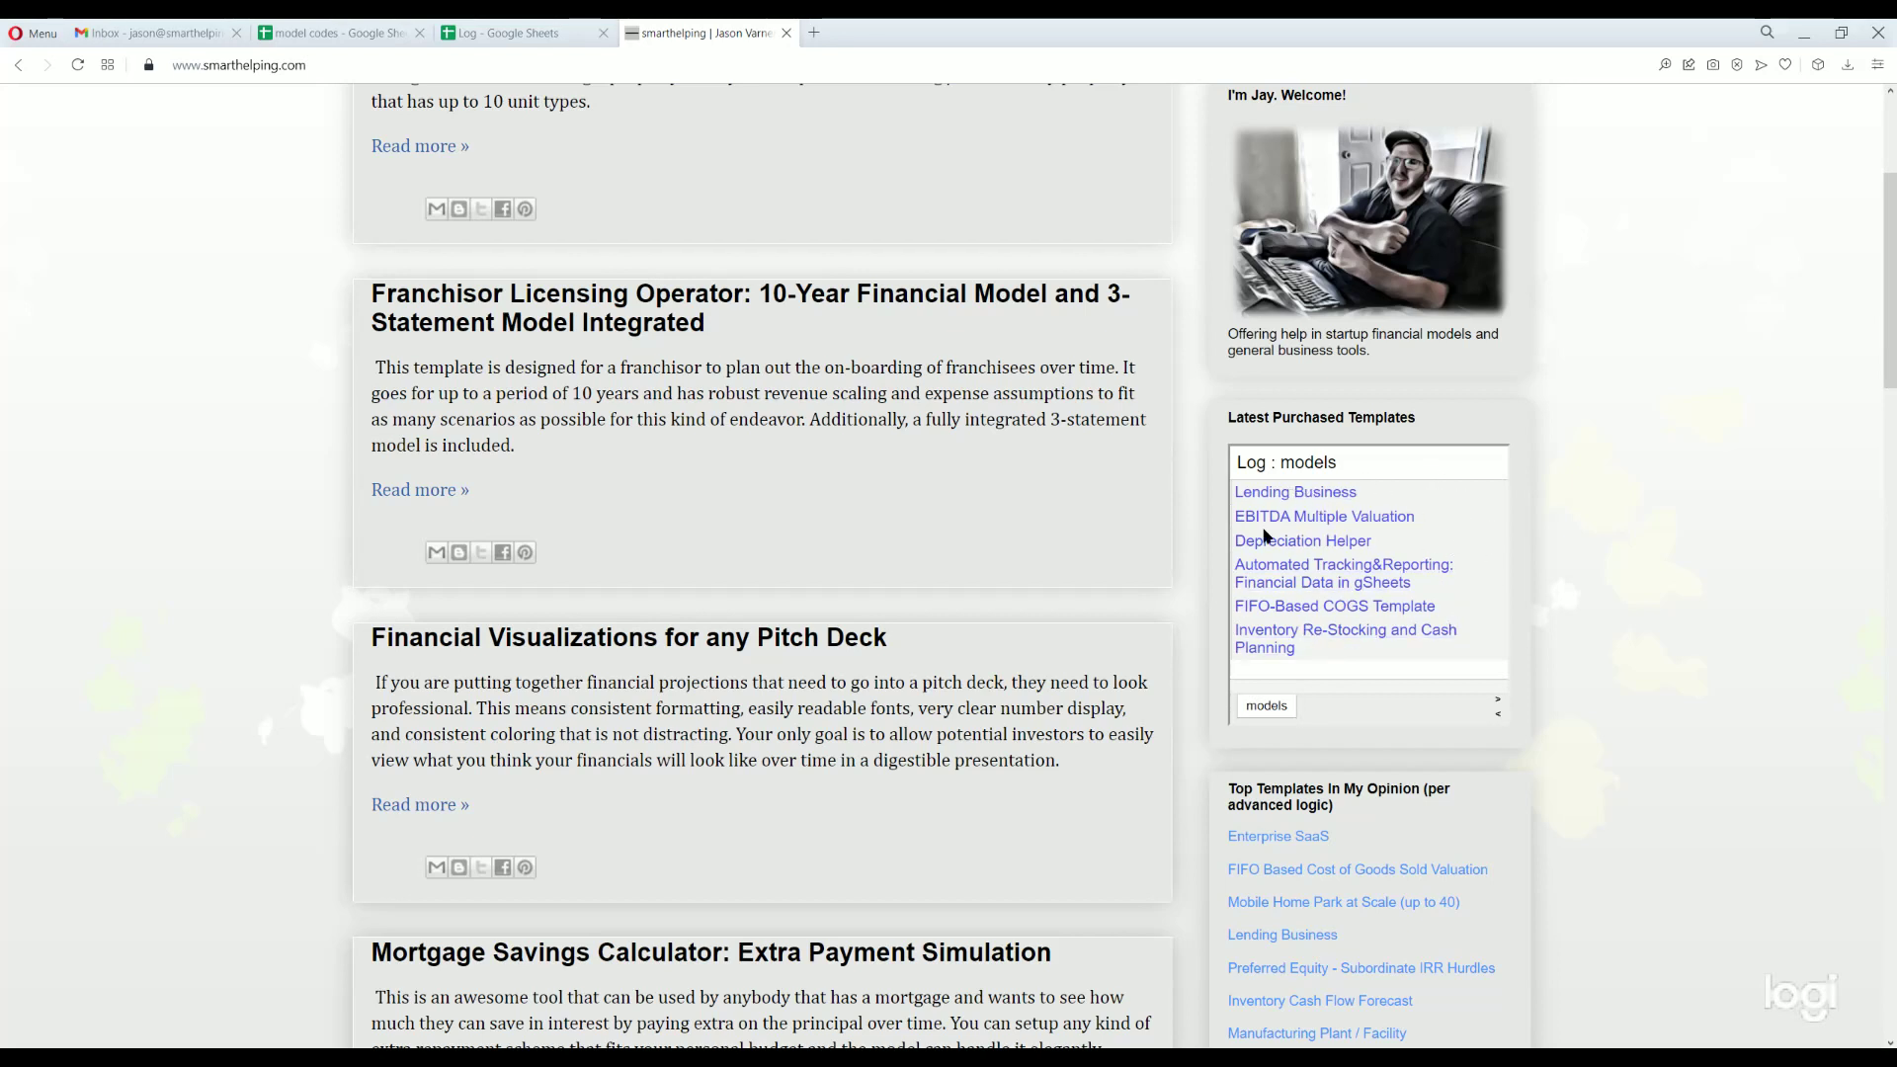
pyautogui.click(523, 33)
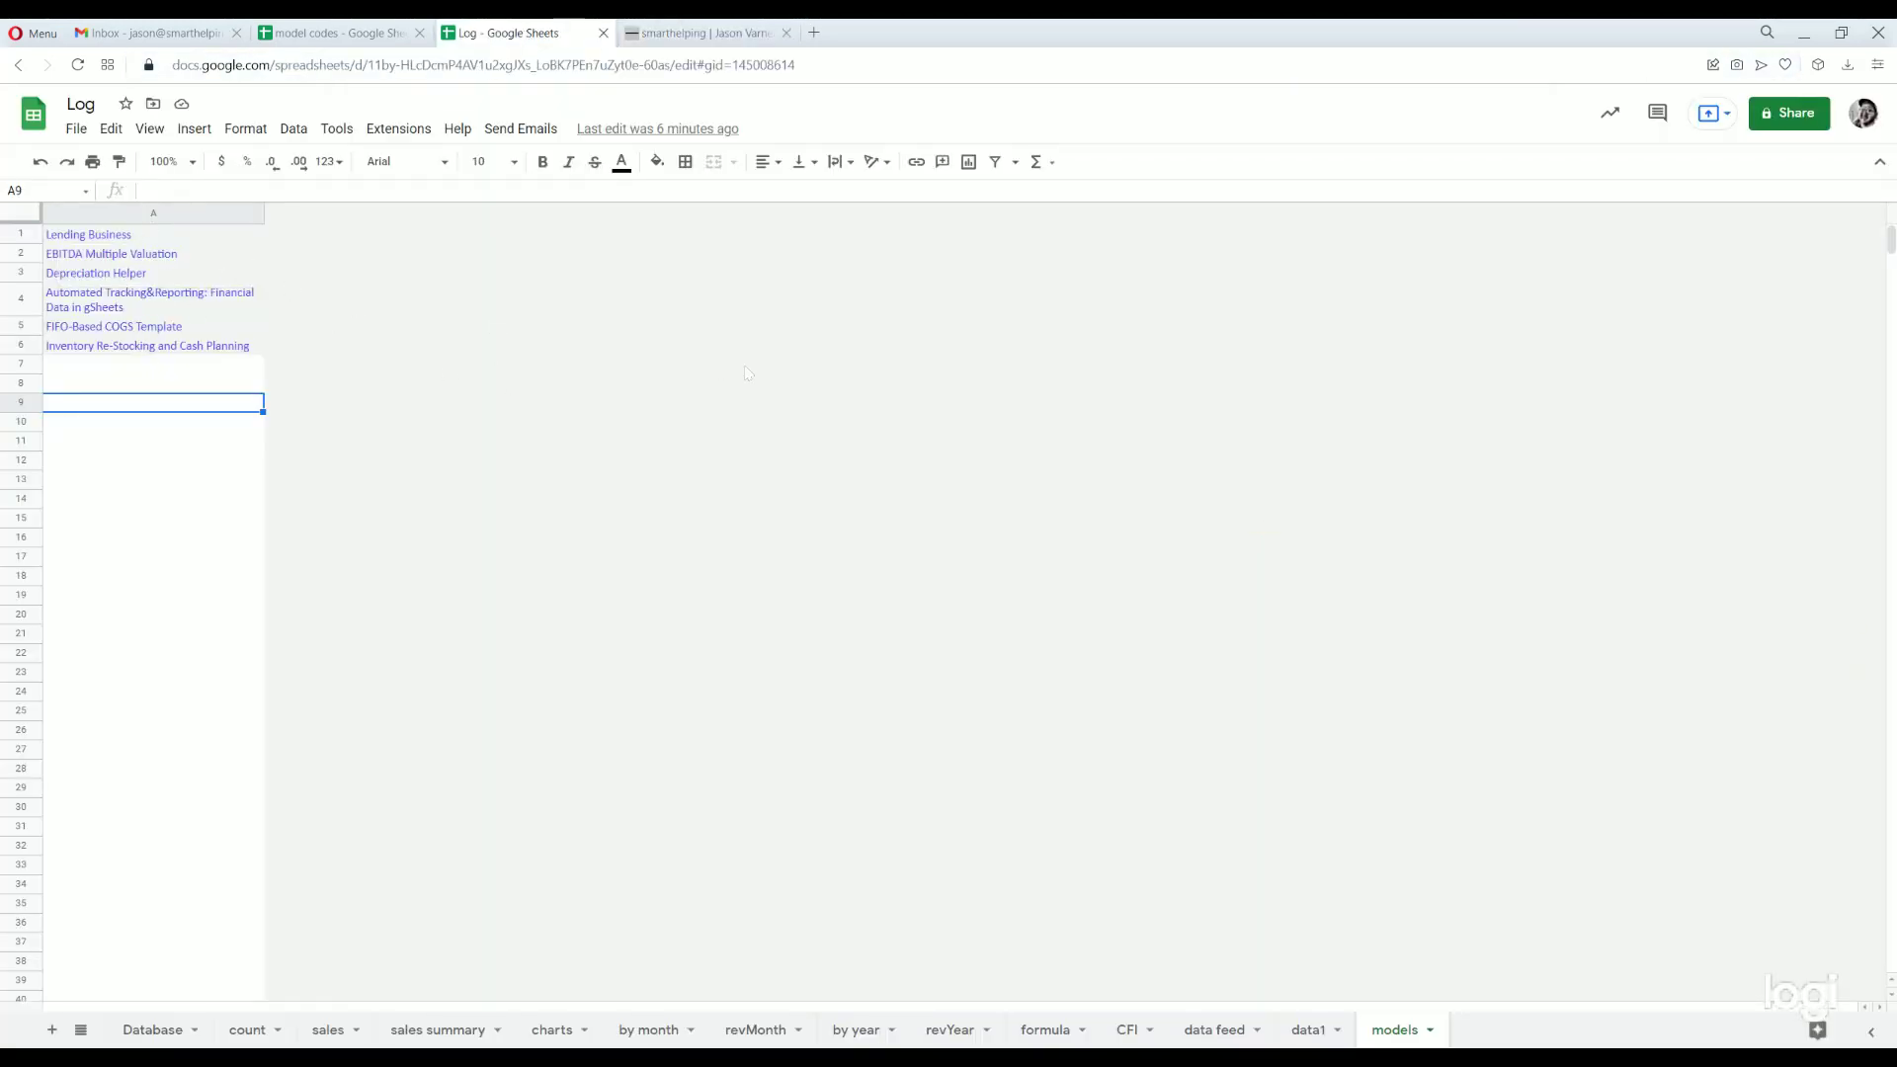
pyautogui.press('Up')
pyautogui.press('Up')
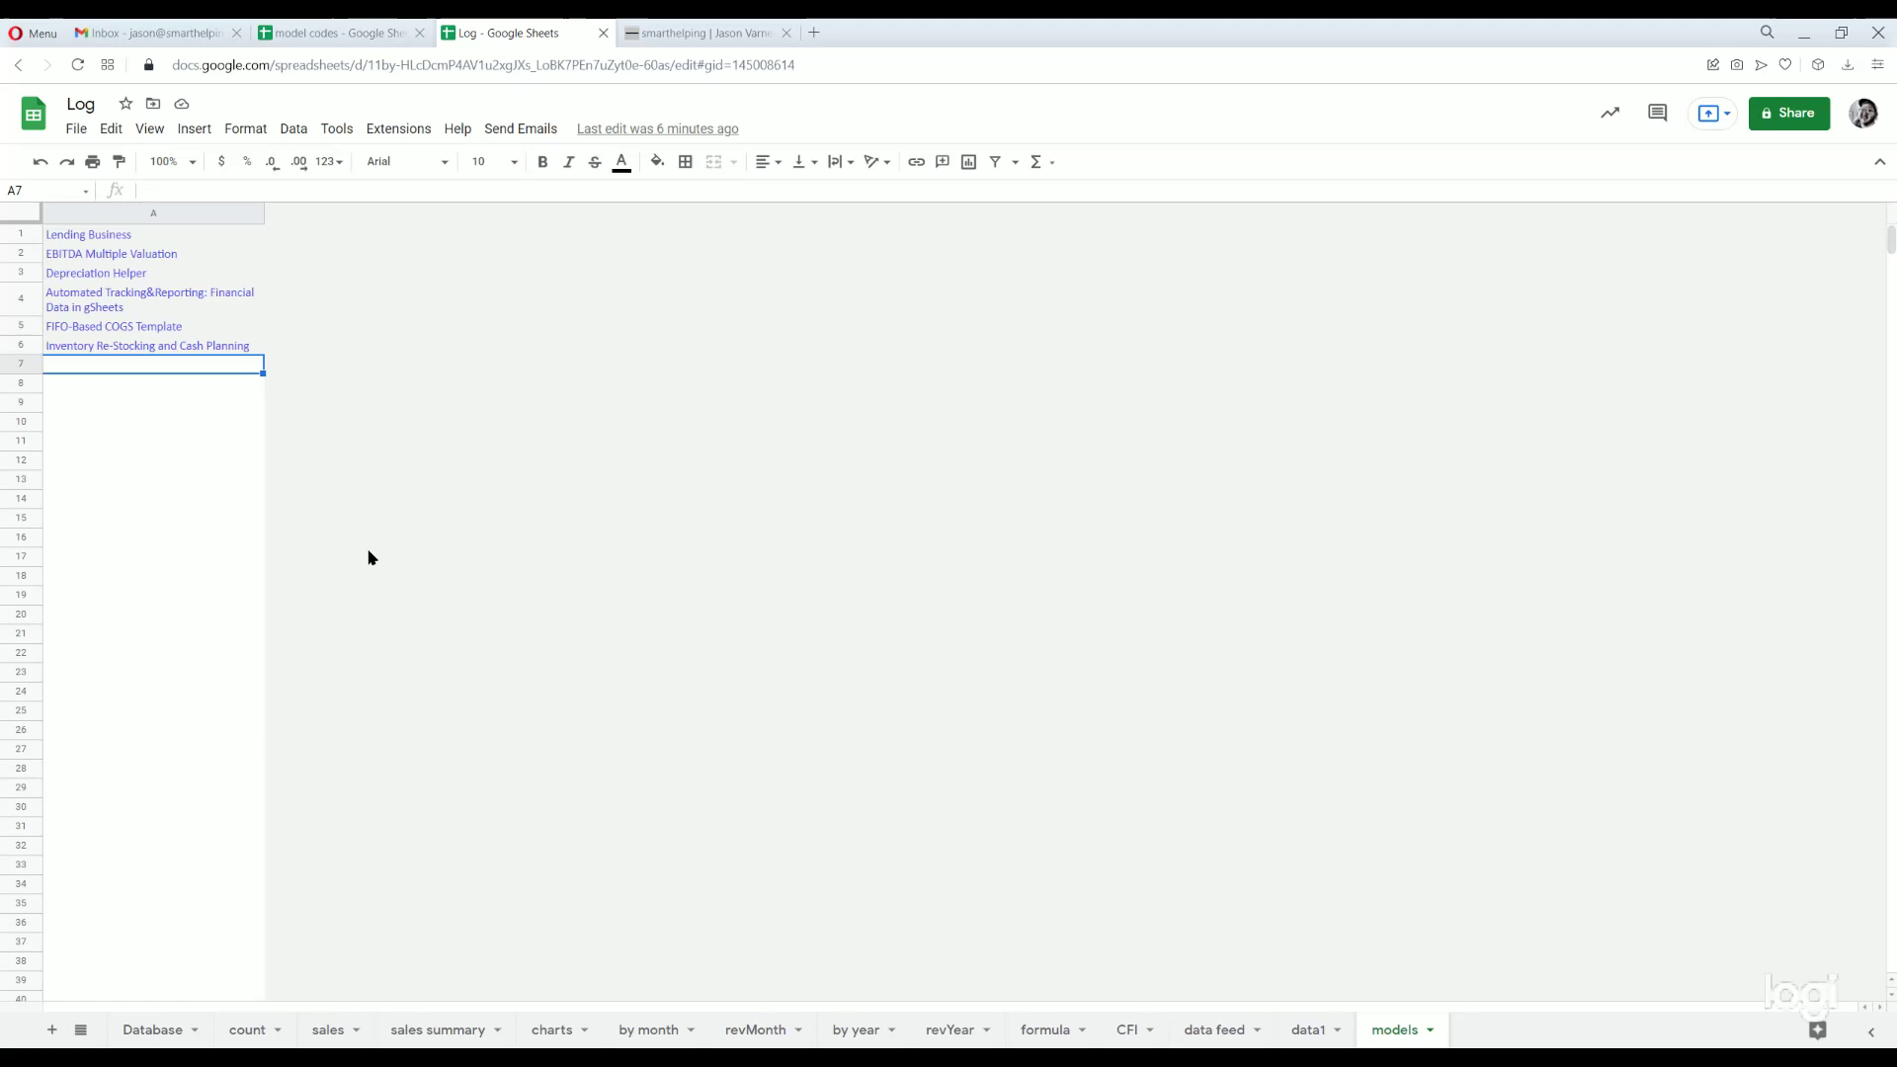
# - Open File > Share > Publish to web on the Embed tab and list sheets down to models
pyautogui.click(77, 134)
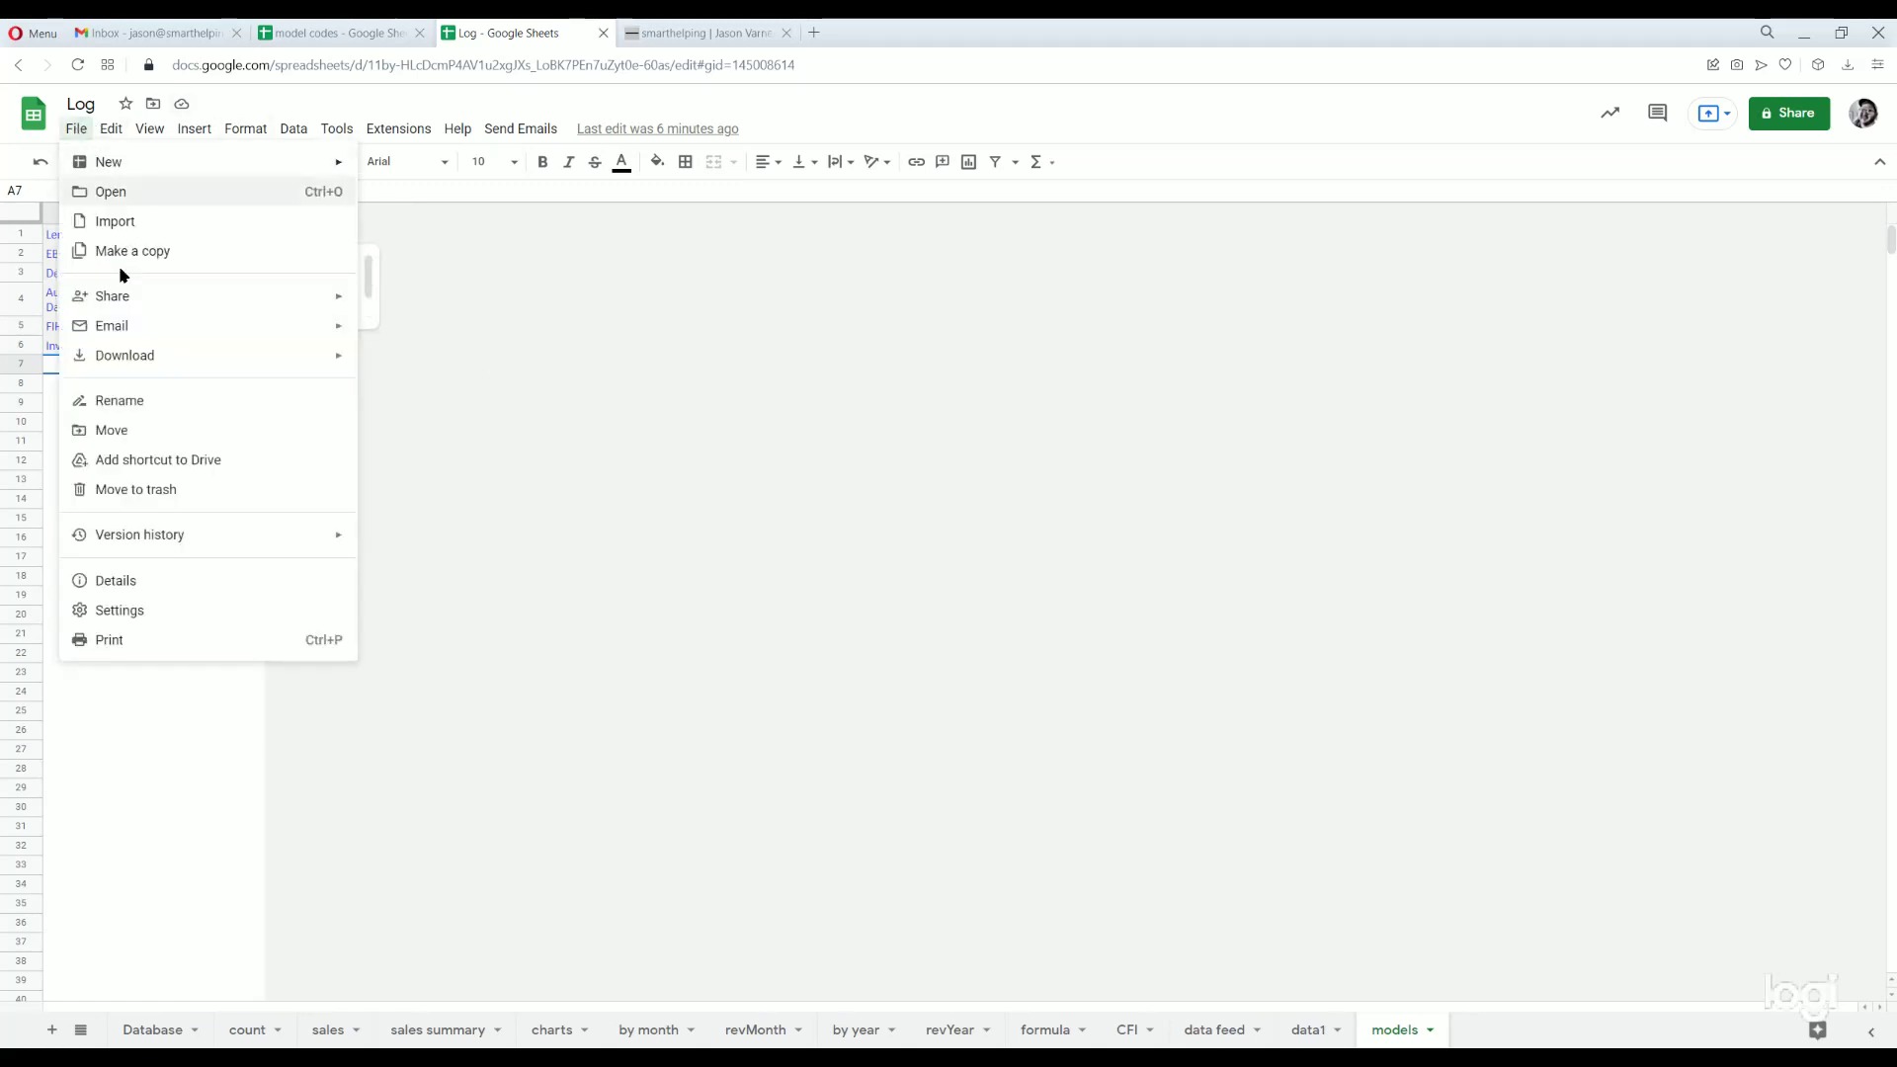
pyautogui.moveTo(93, 296)
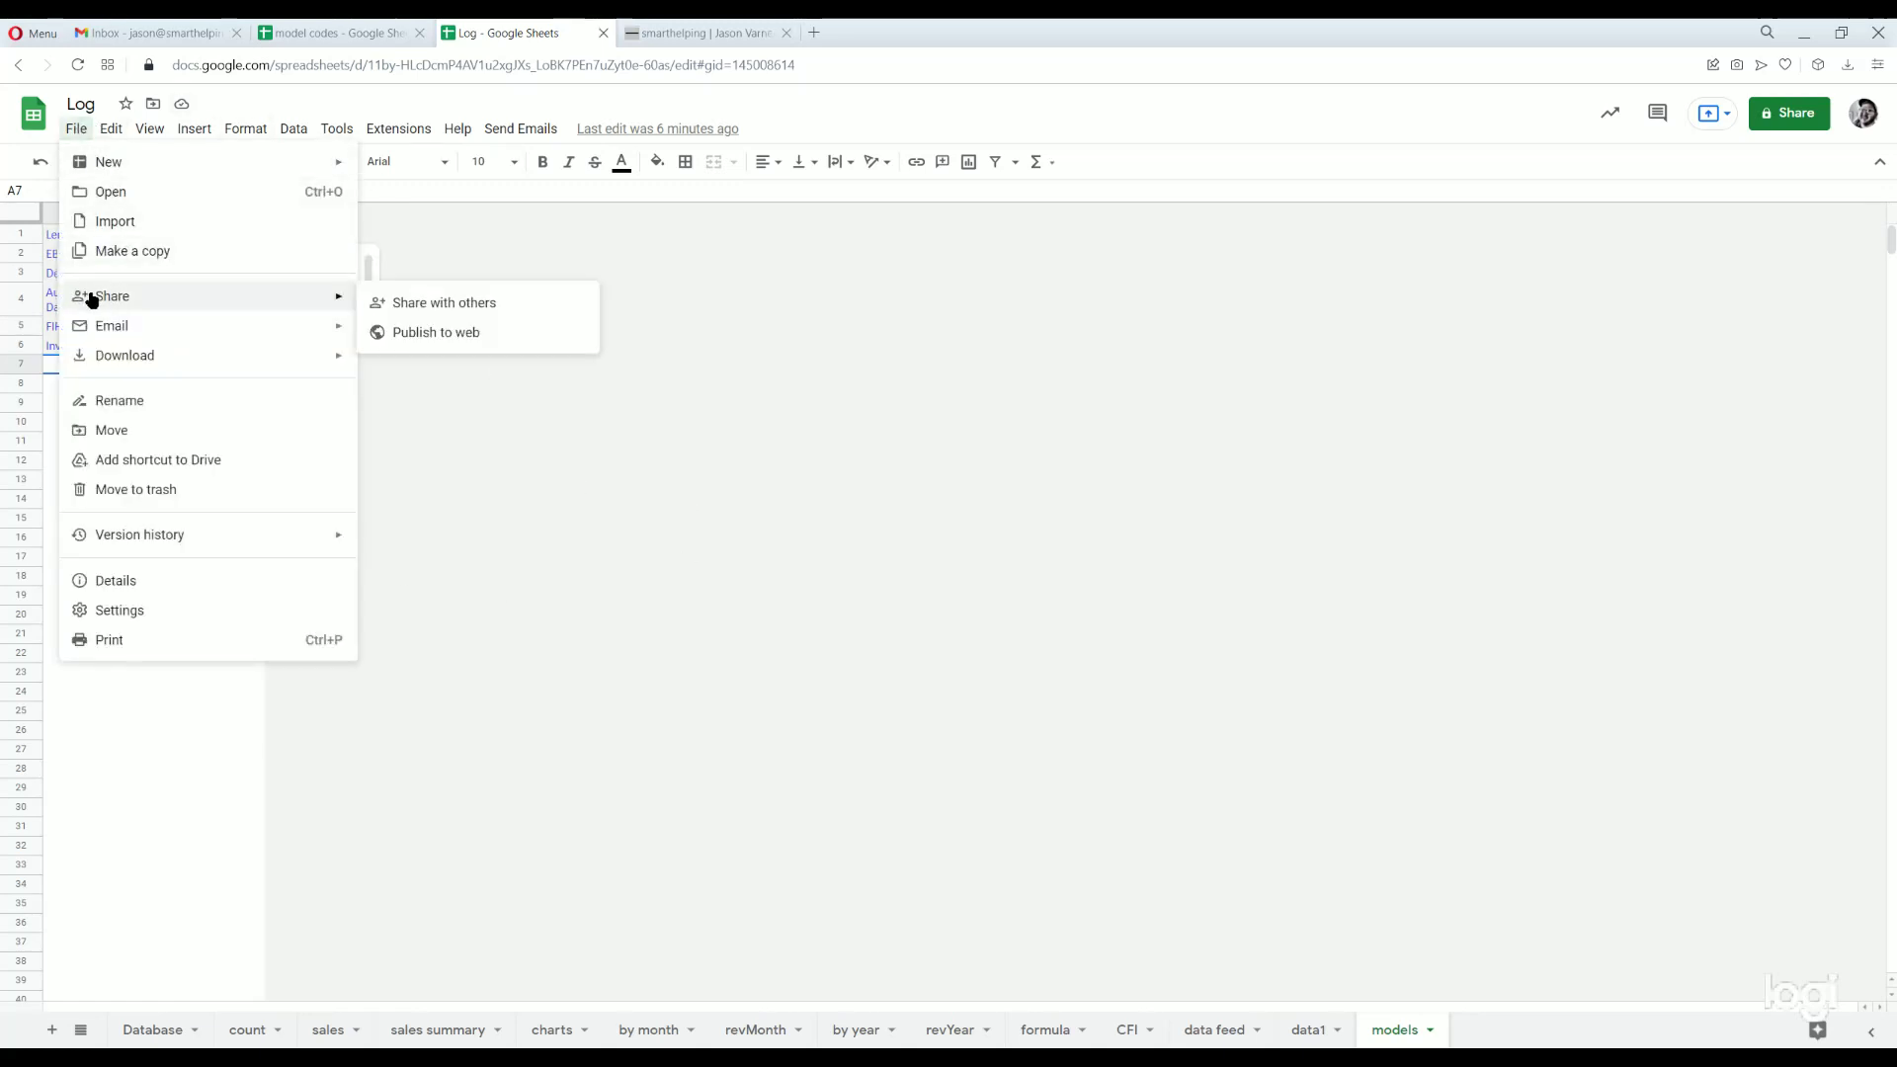
pyautogui.click(428, 334)
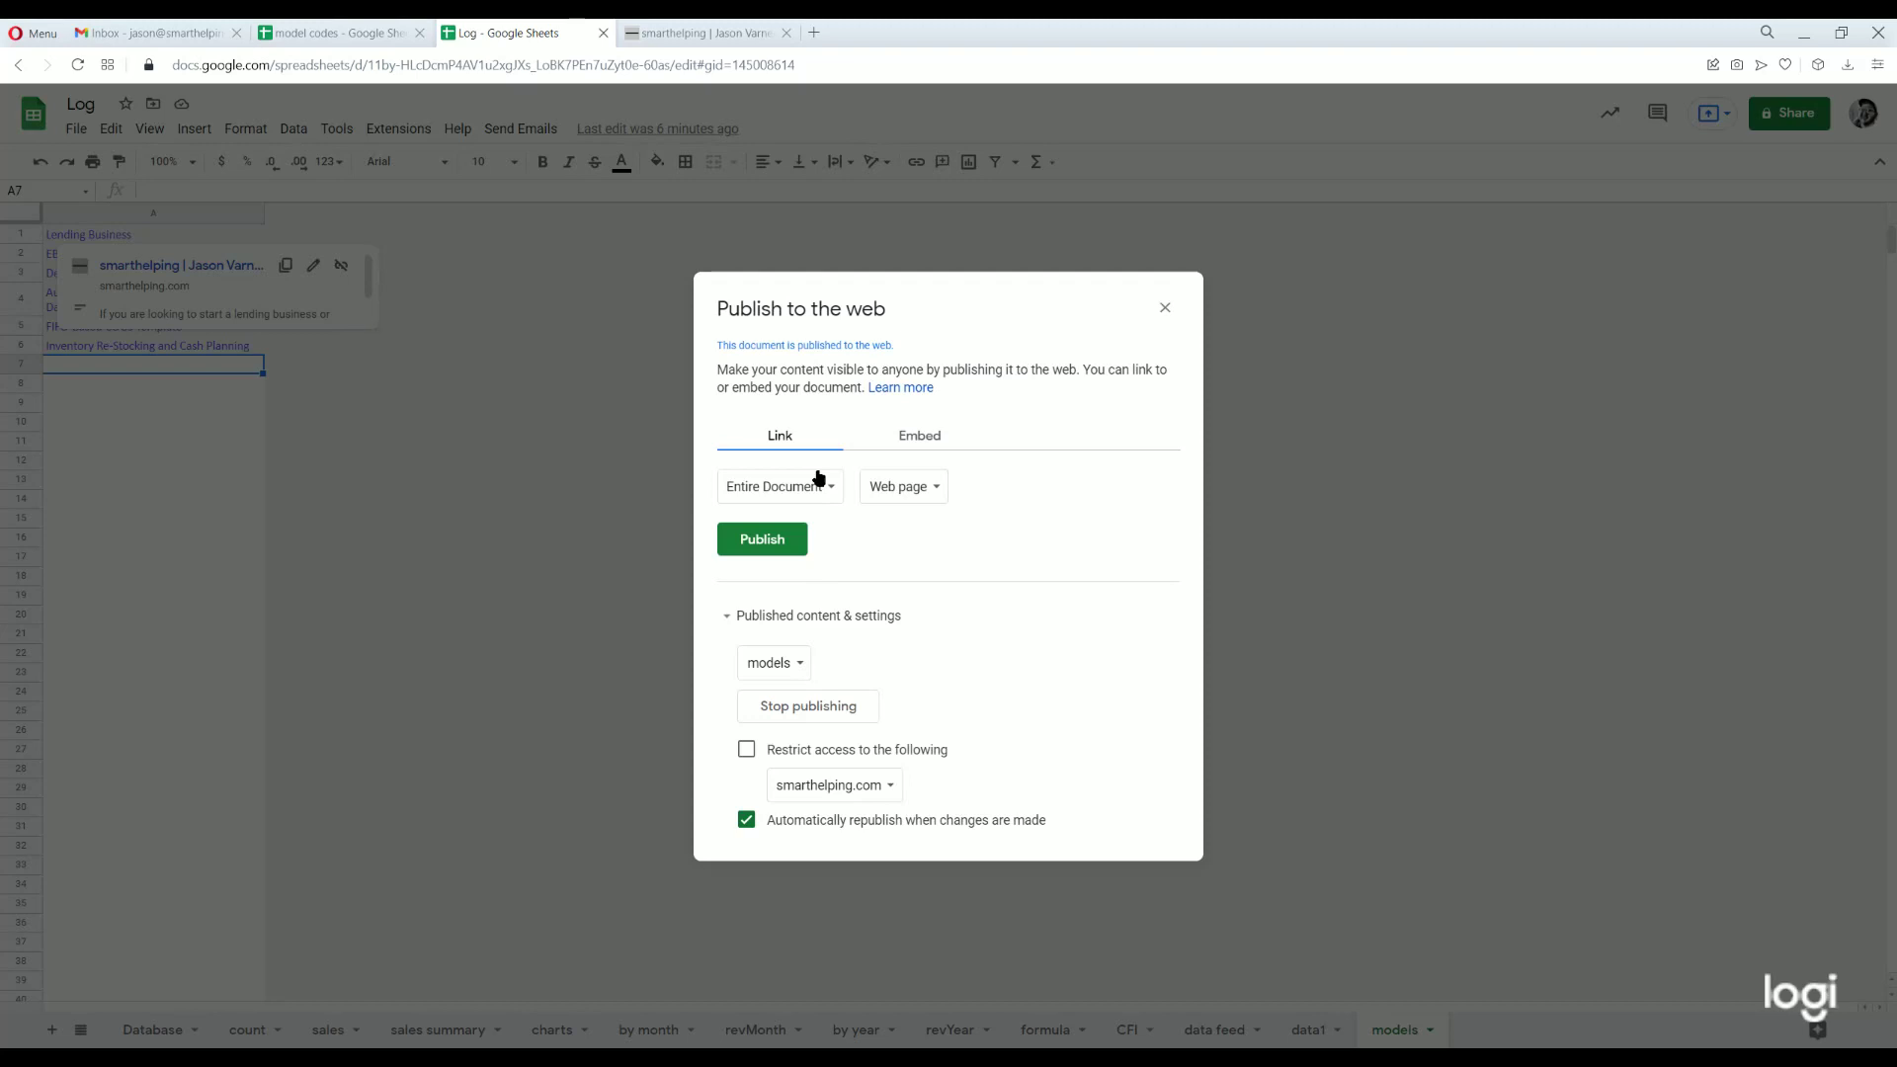
pyautogui.click(882, 436)
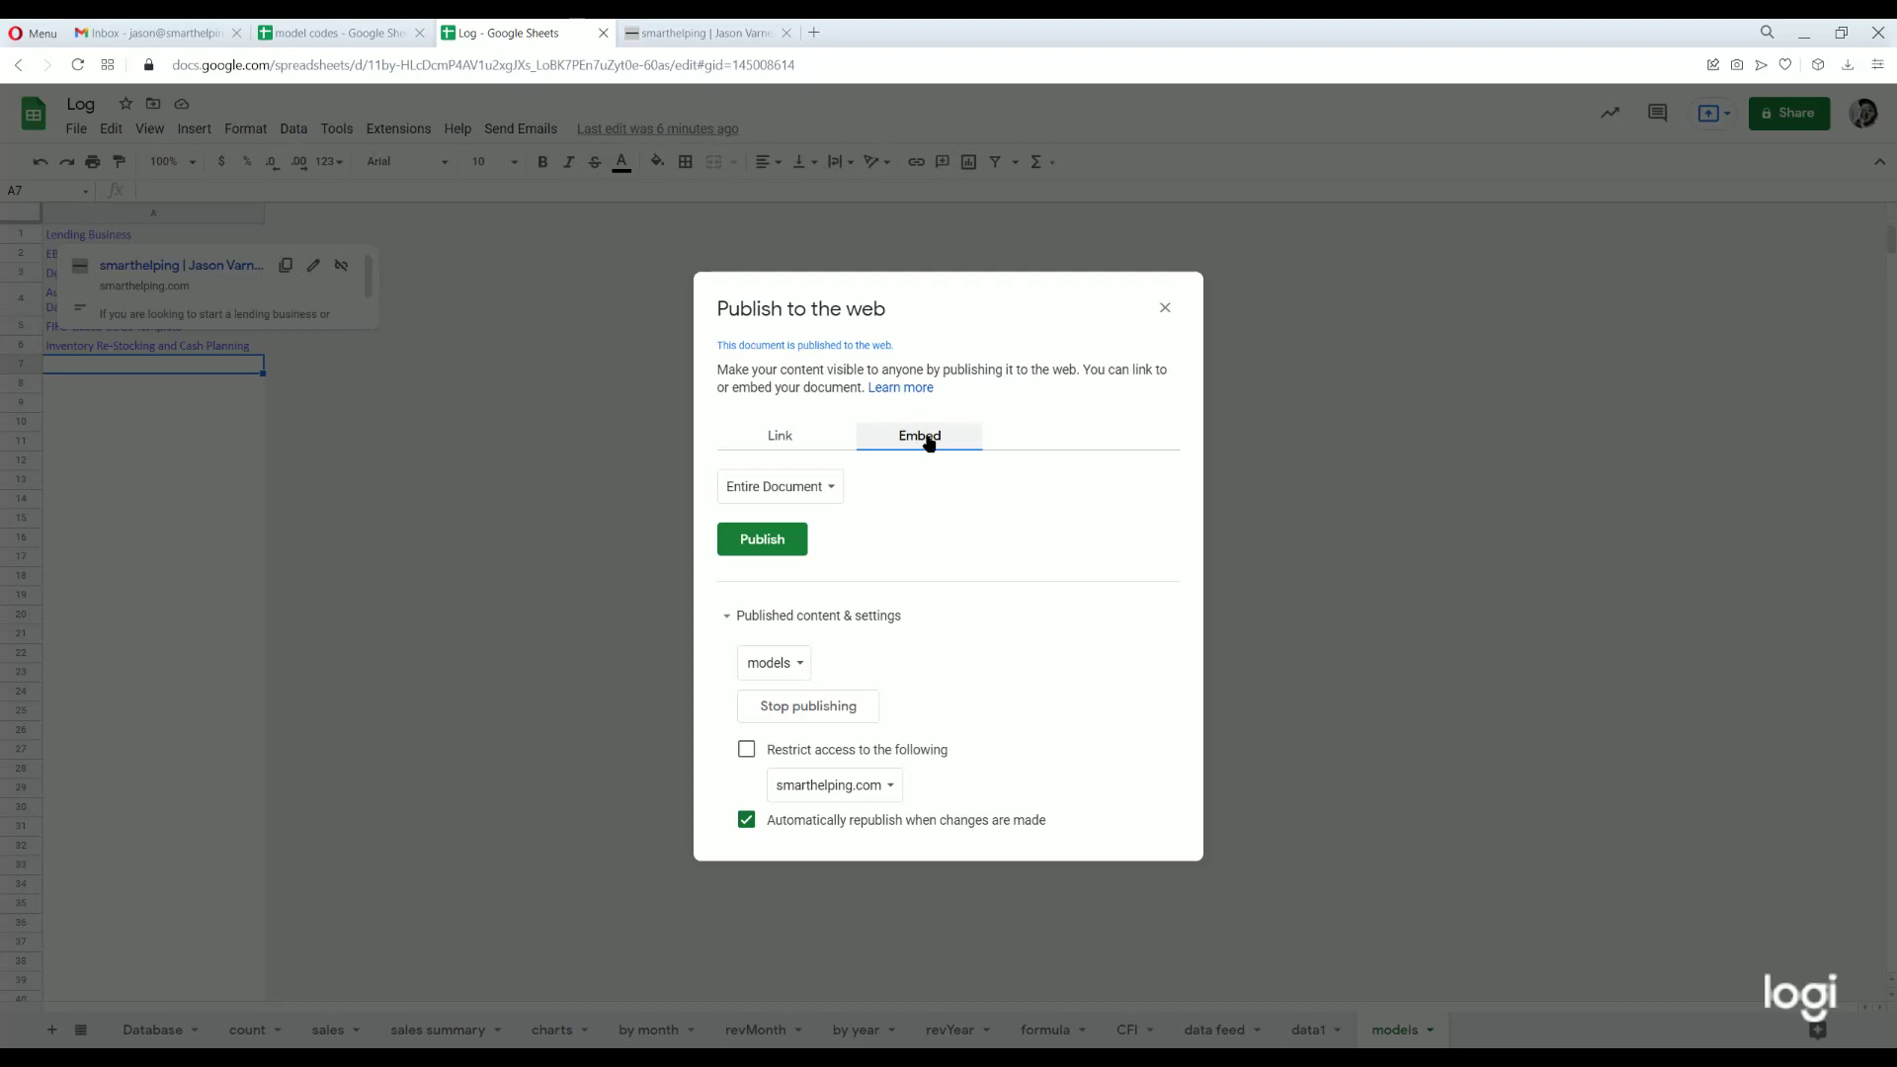
pyautogui.click(821, 487)
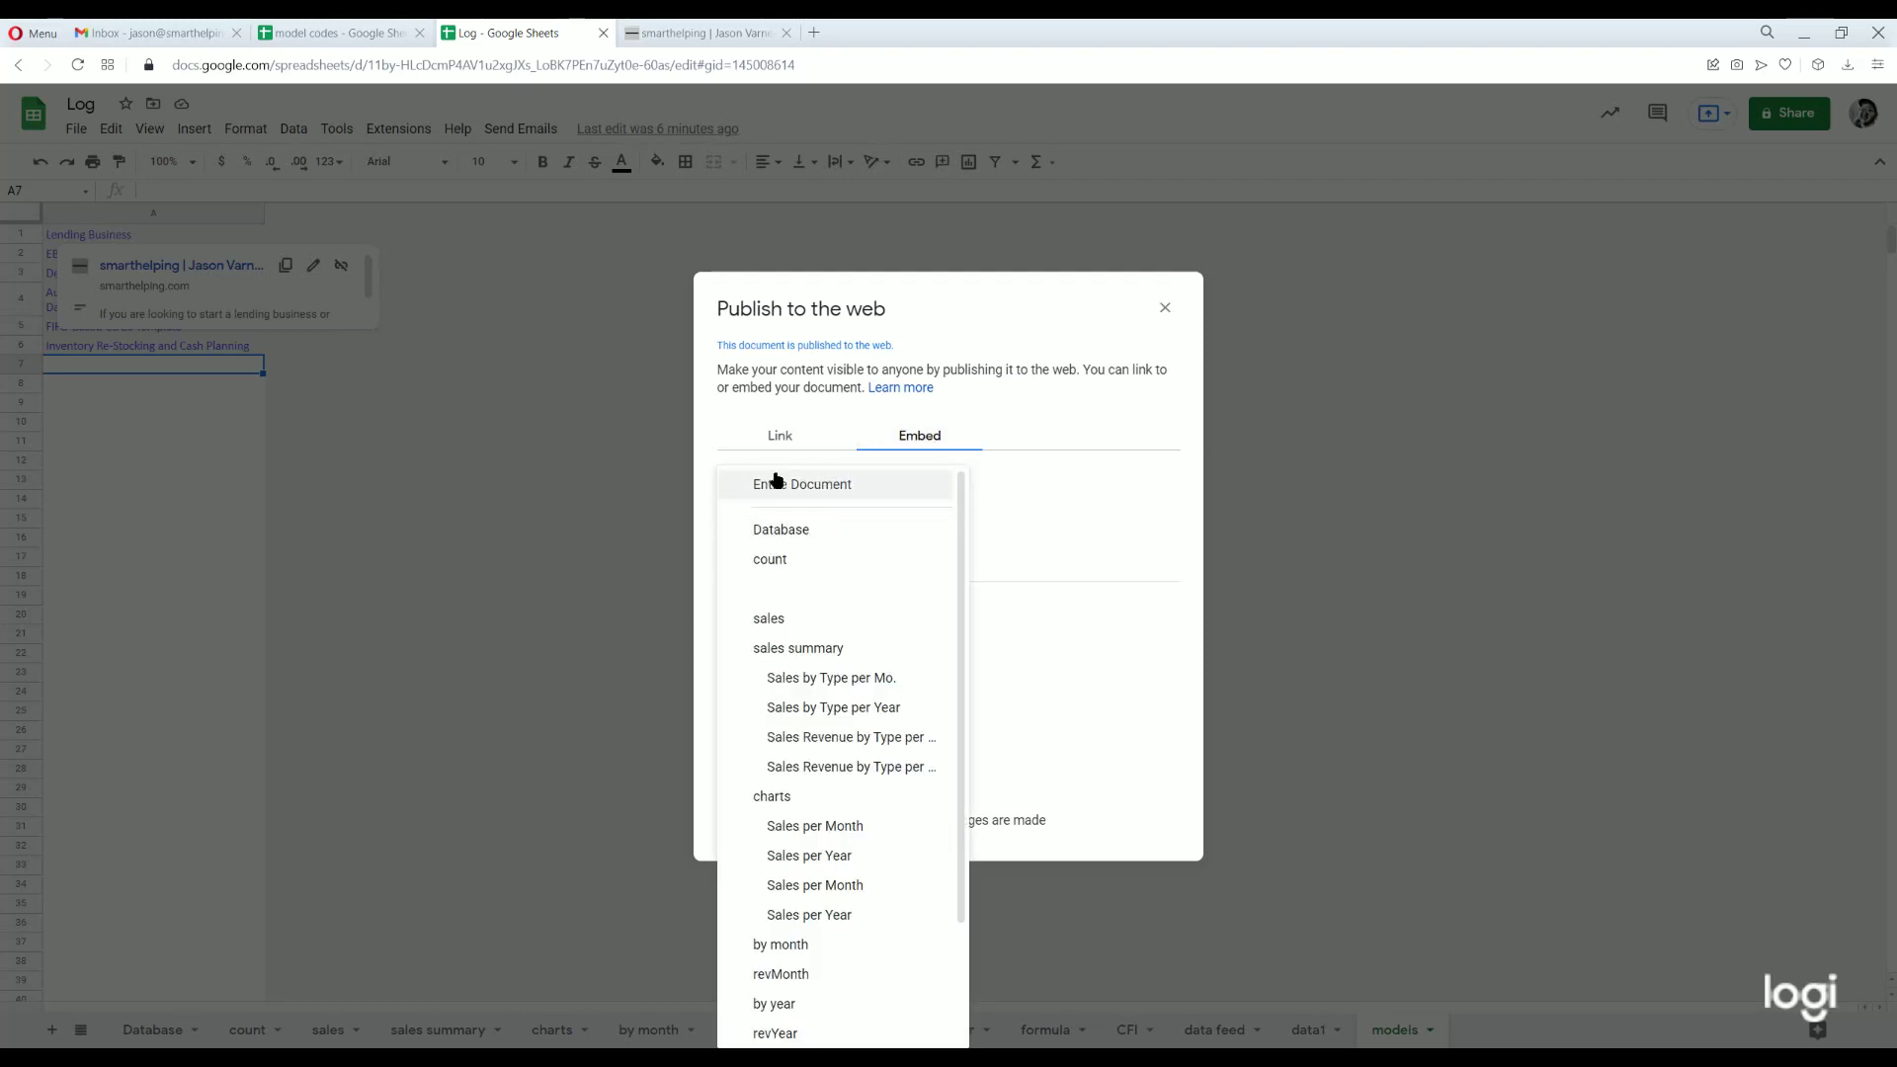
pyautogui.scroll(-2, 802, 785)
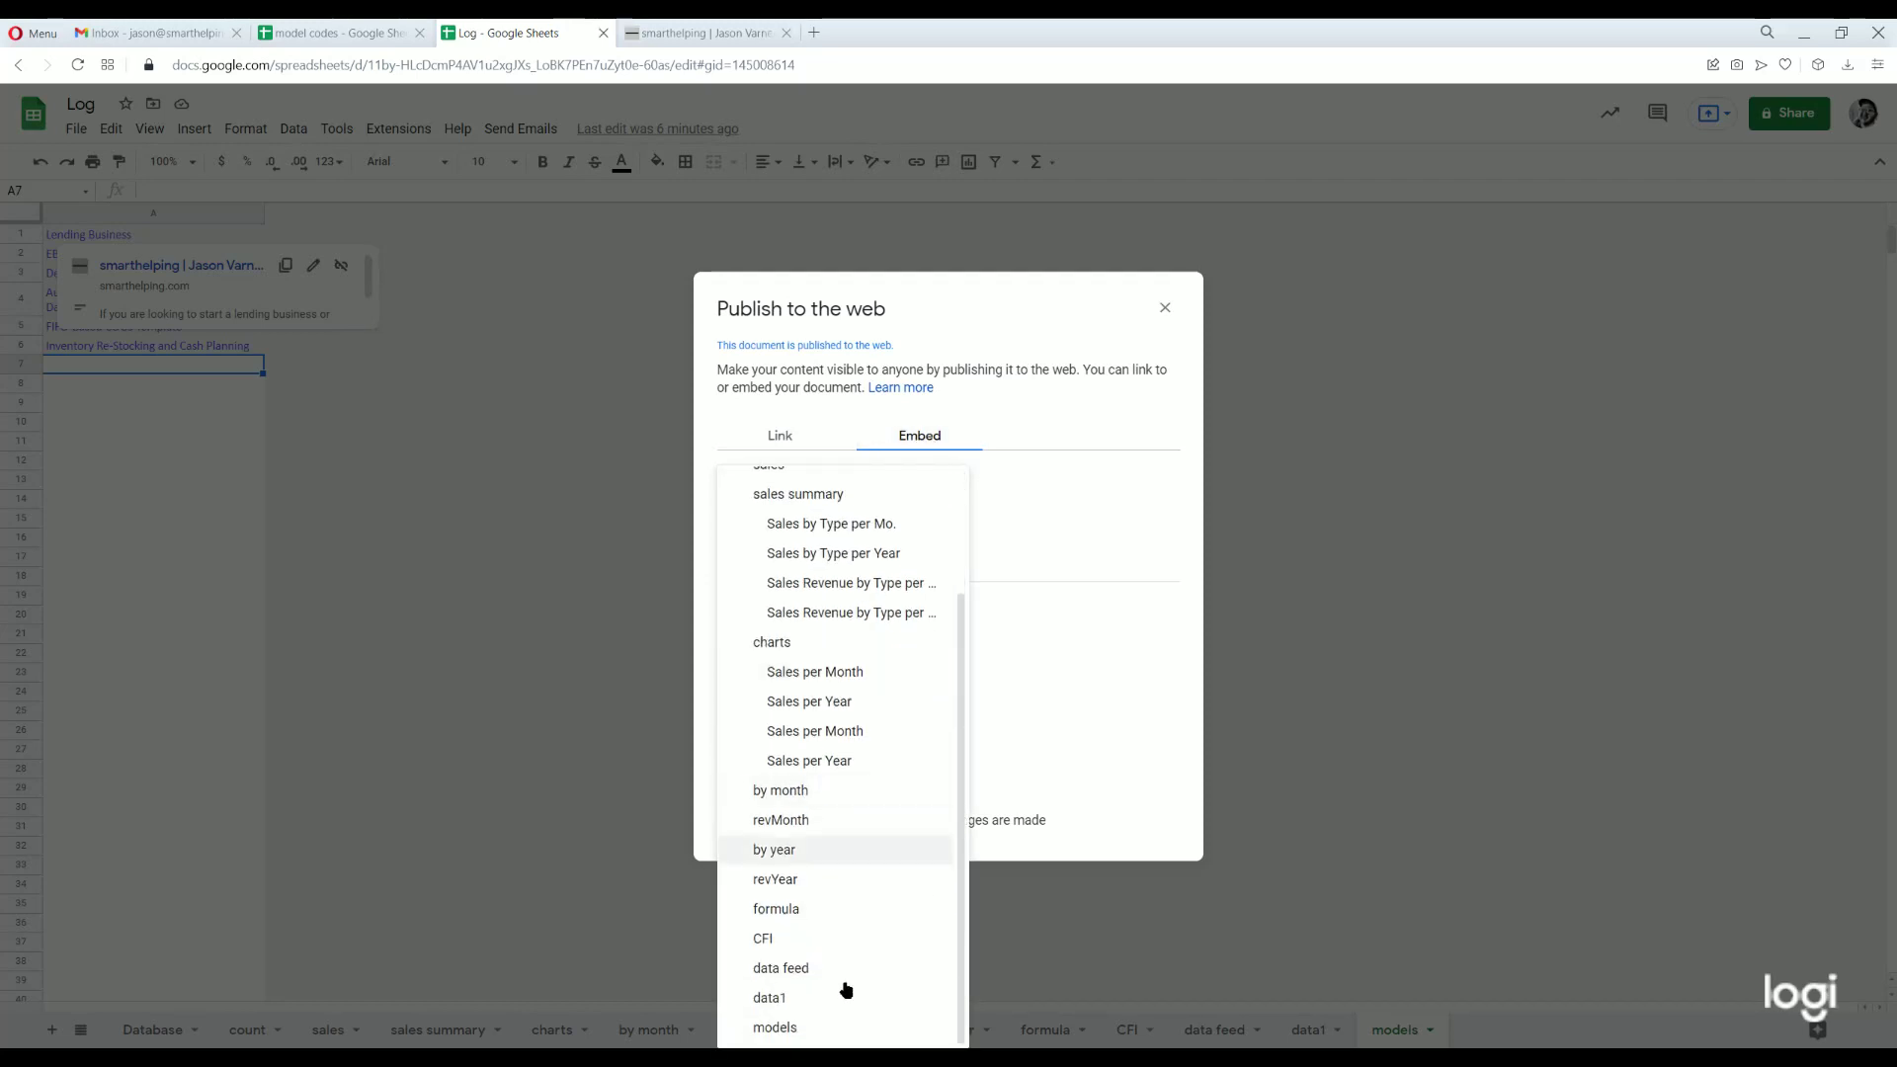
# - Publish only the models sheet for embedding and compare with the live website list
pyautogui.click(813, 1029)
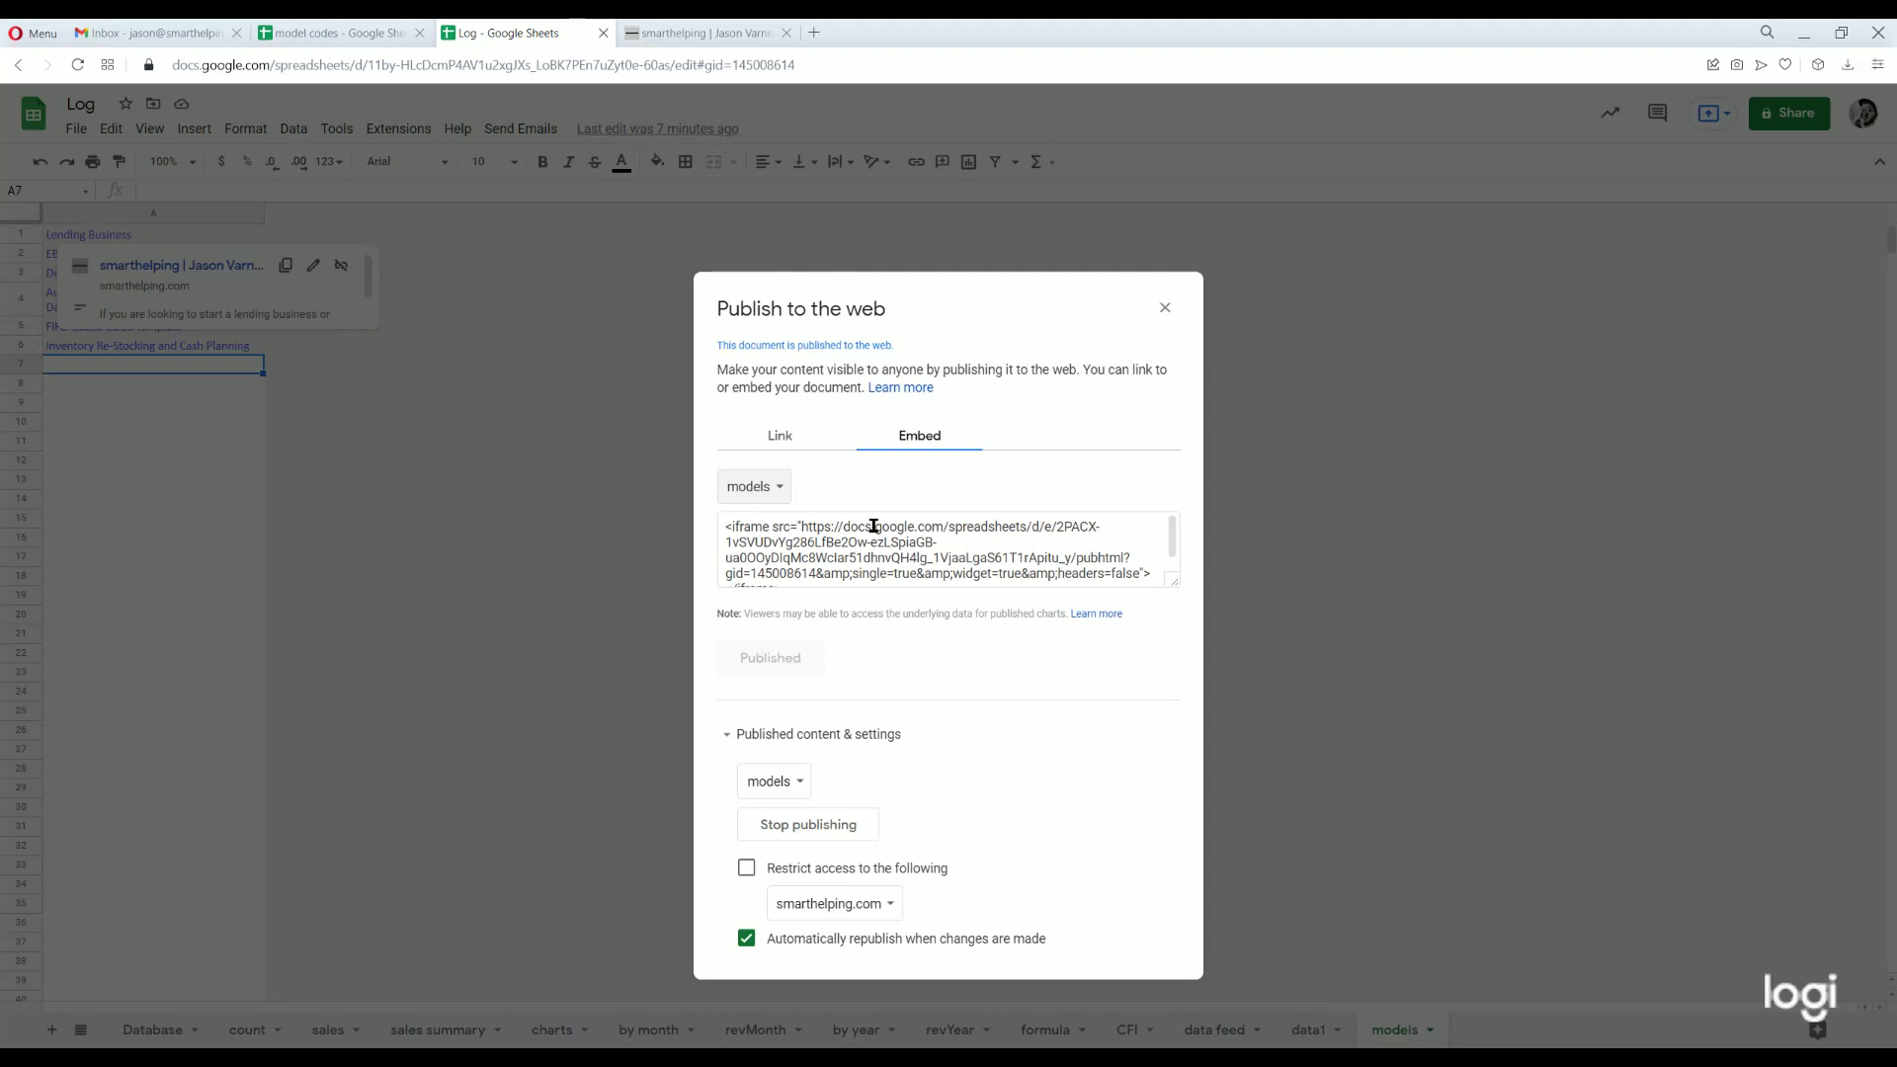
pyautogui.click(1075, 573)
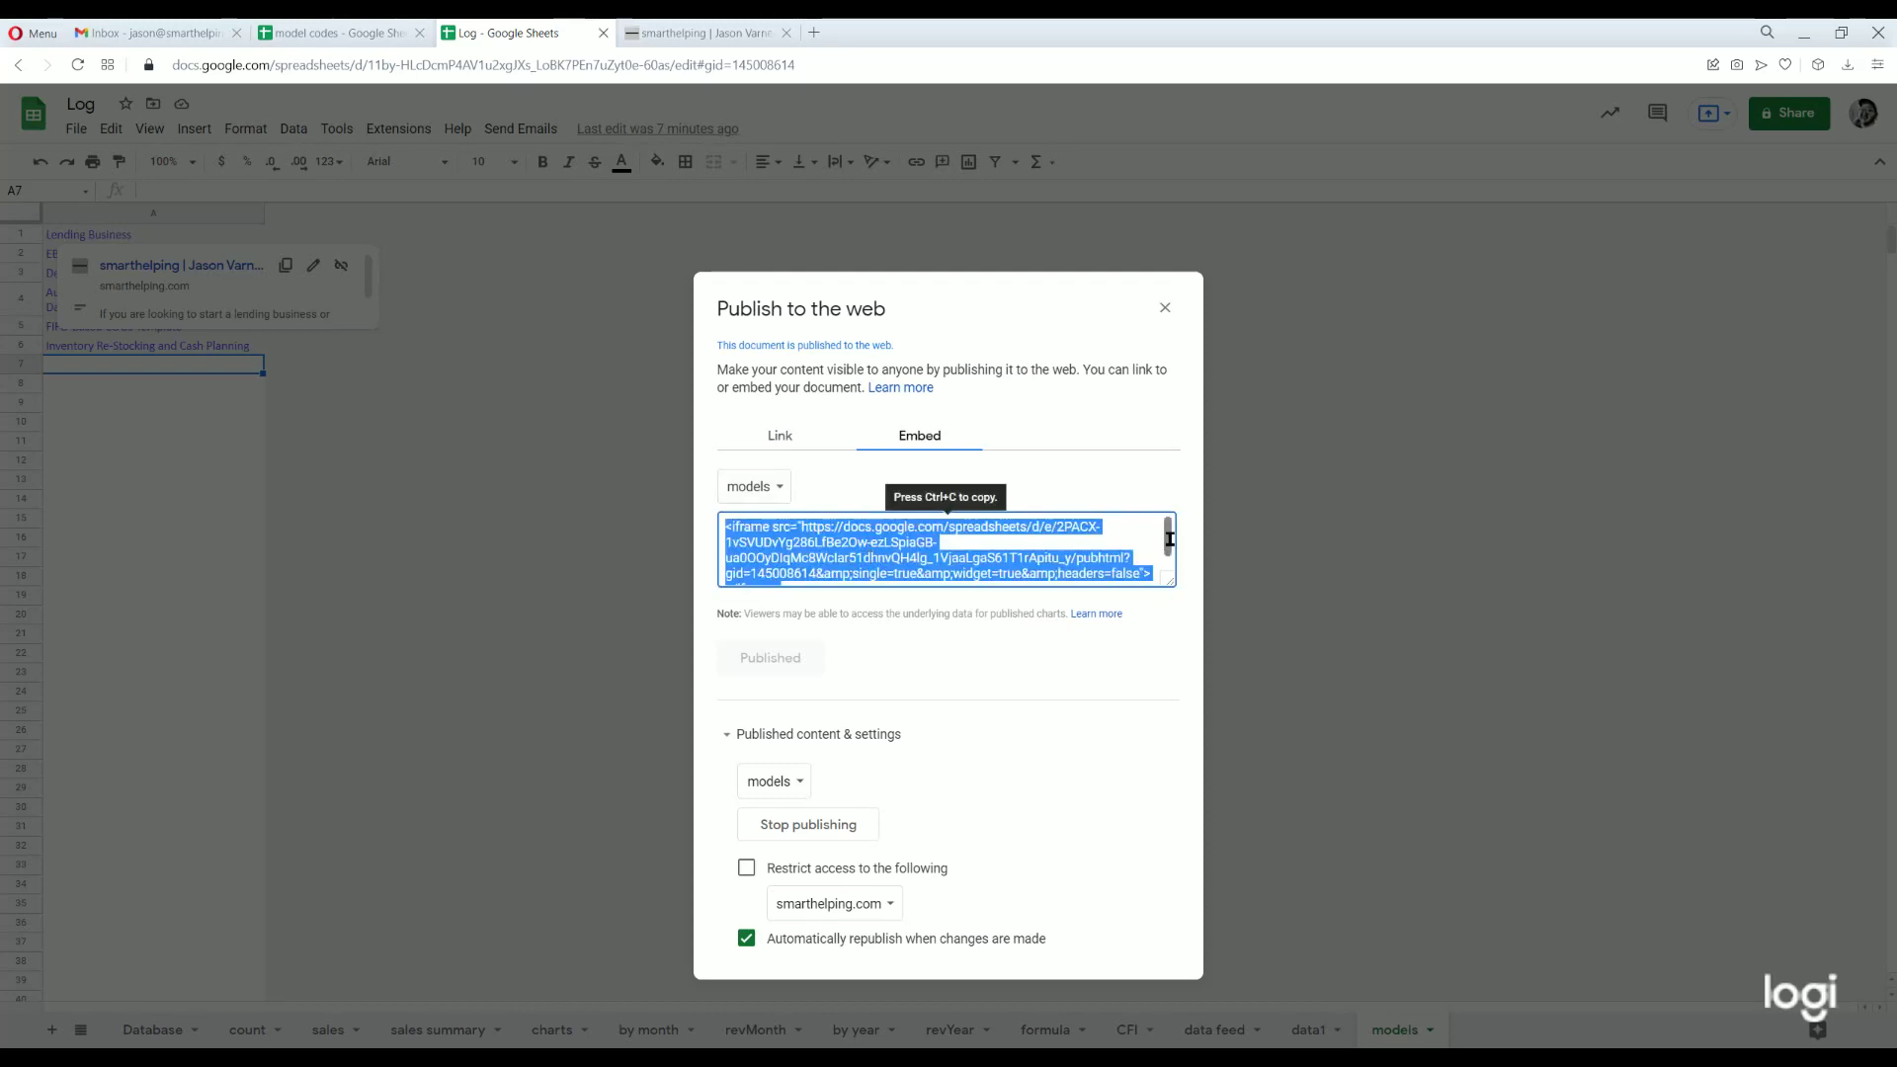
pyautogui.moveTo(1170, 538); pyautogui.dragTo(1156, 491)
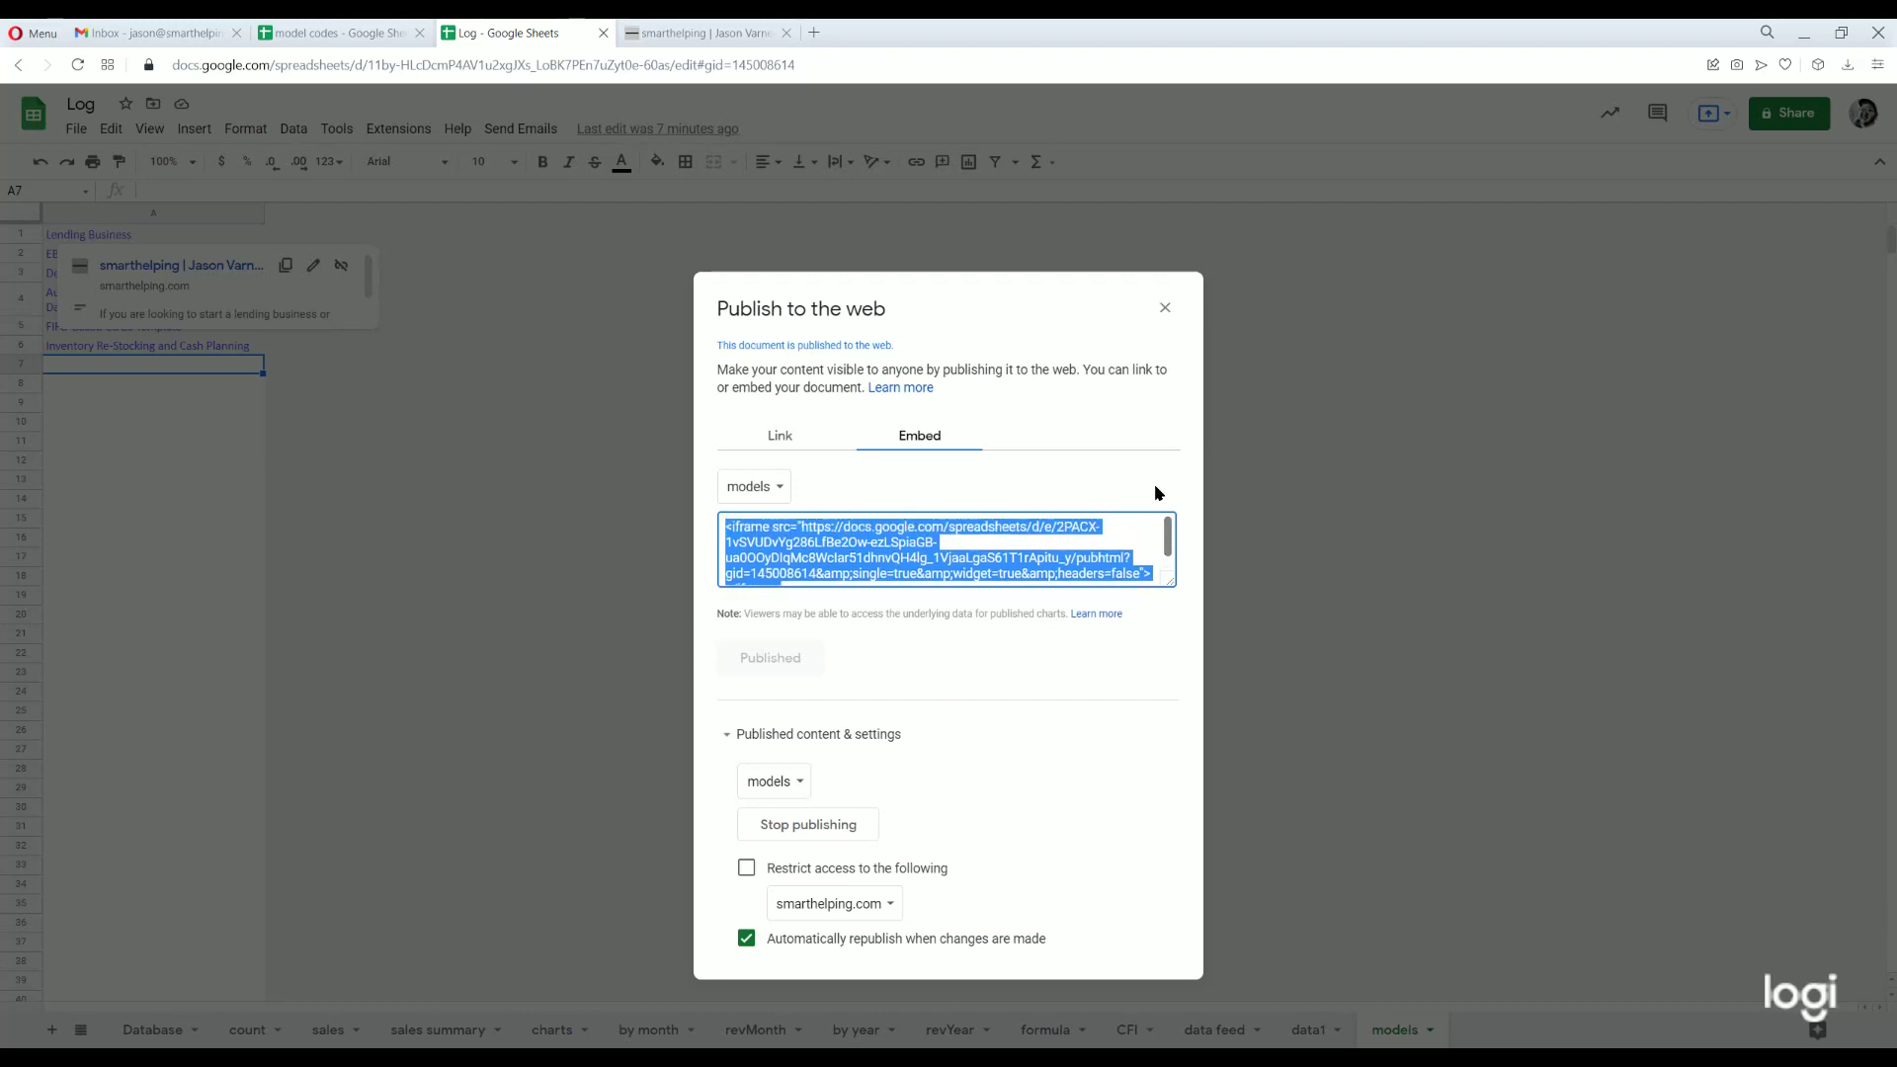
pyautogui.click(685, 35)
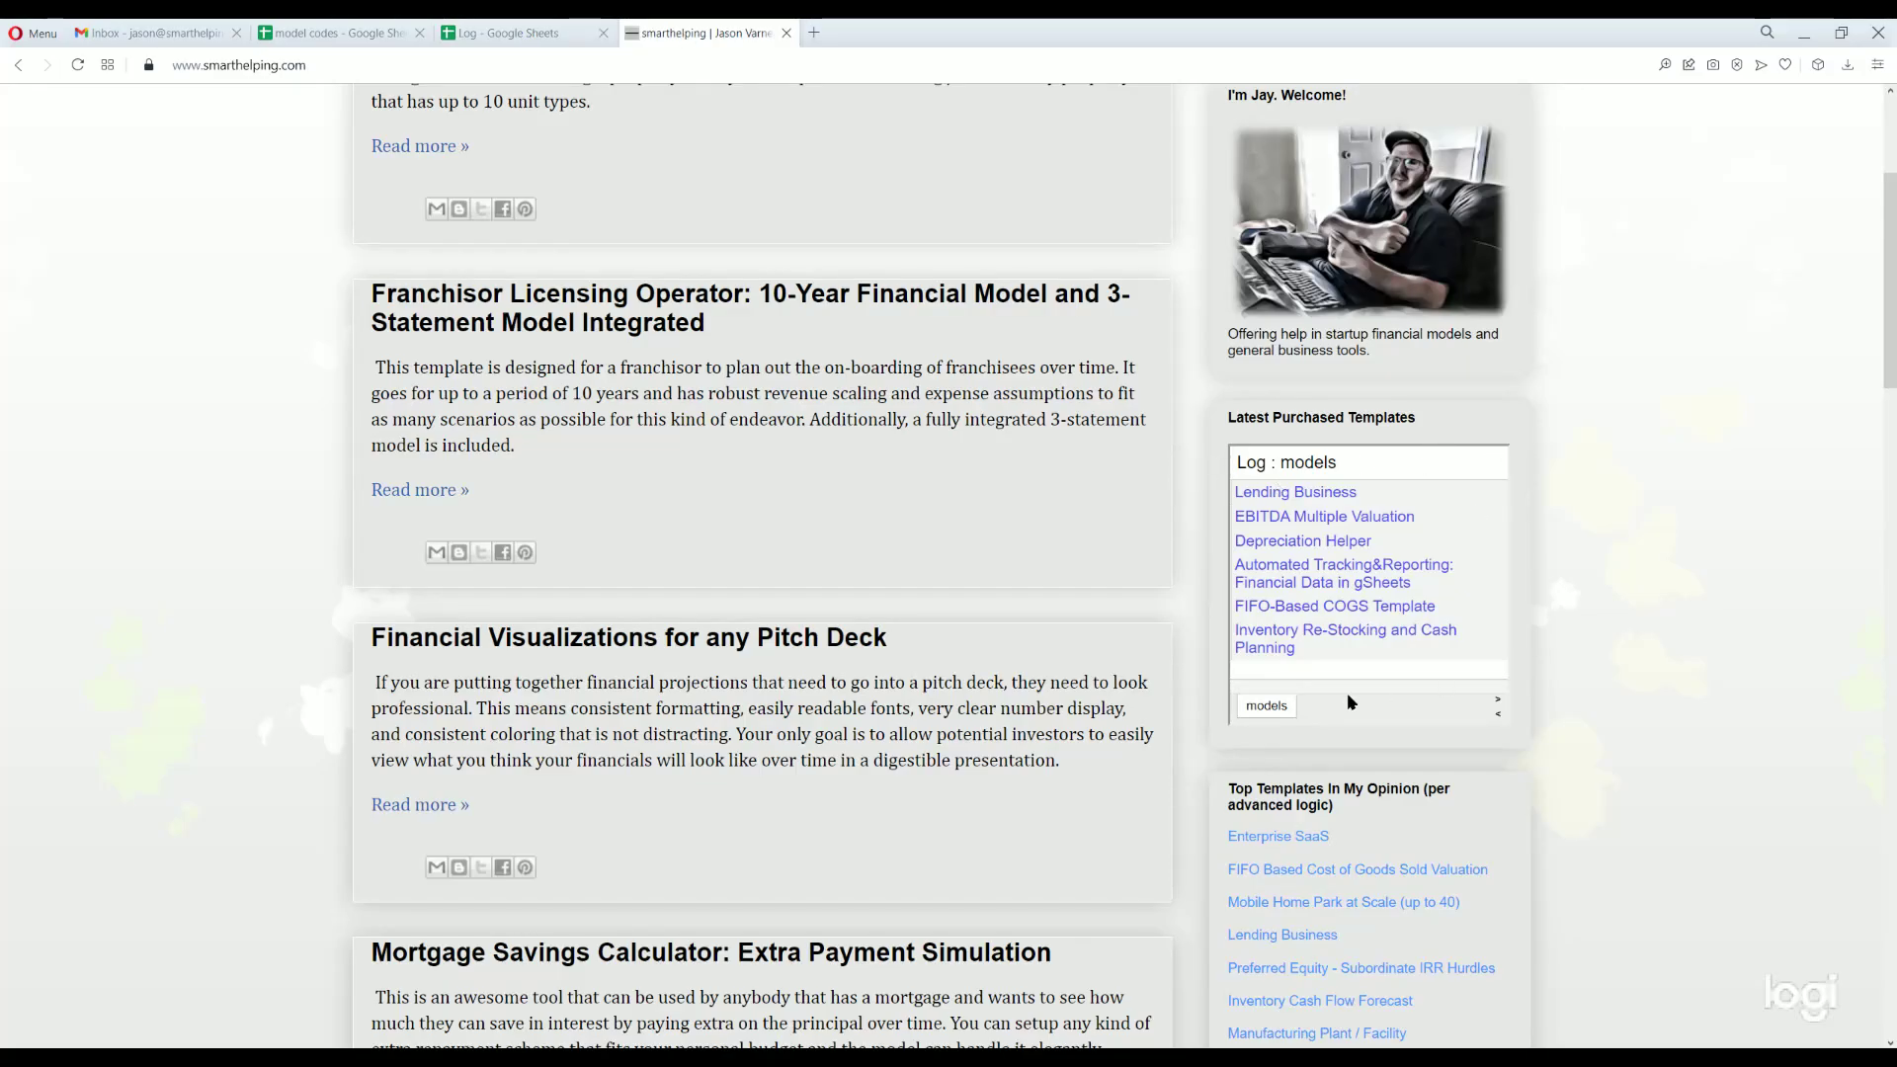
pyautogui.click(526, 37)
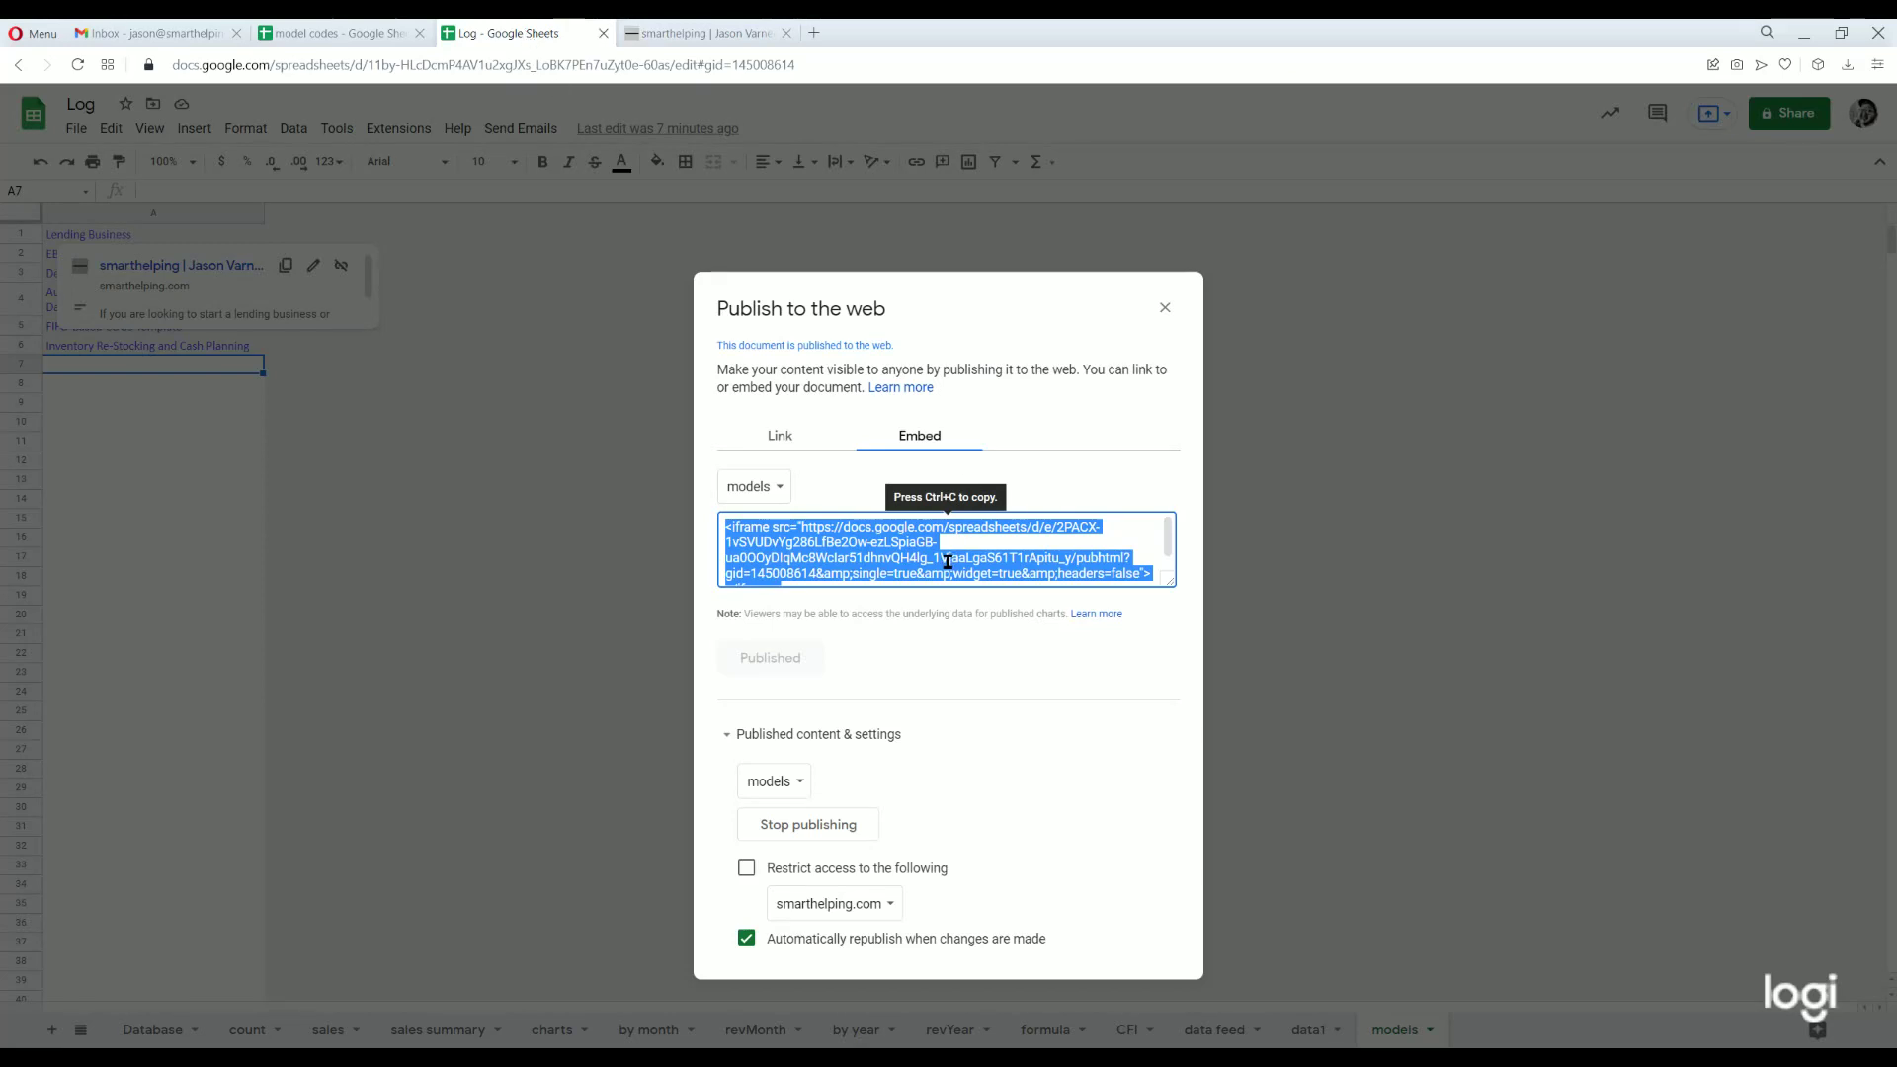
# - Inspect the generated iframe embed code, selecting its closing iframe tag and ending
pyautogui.click(1024, 602)
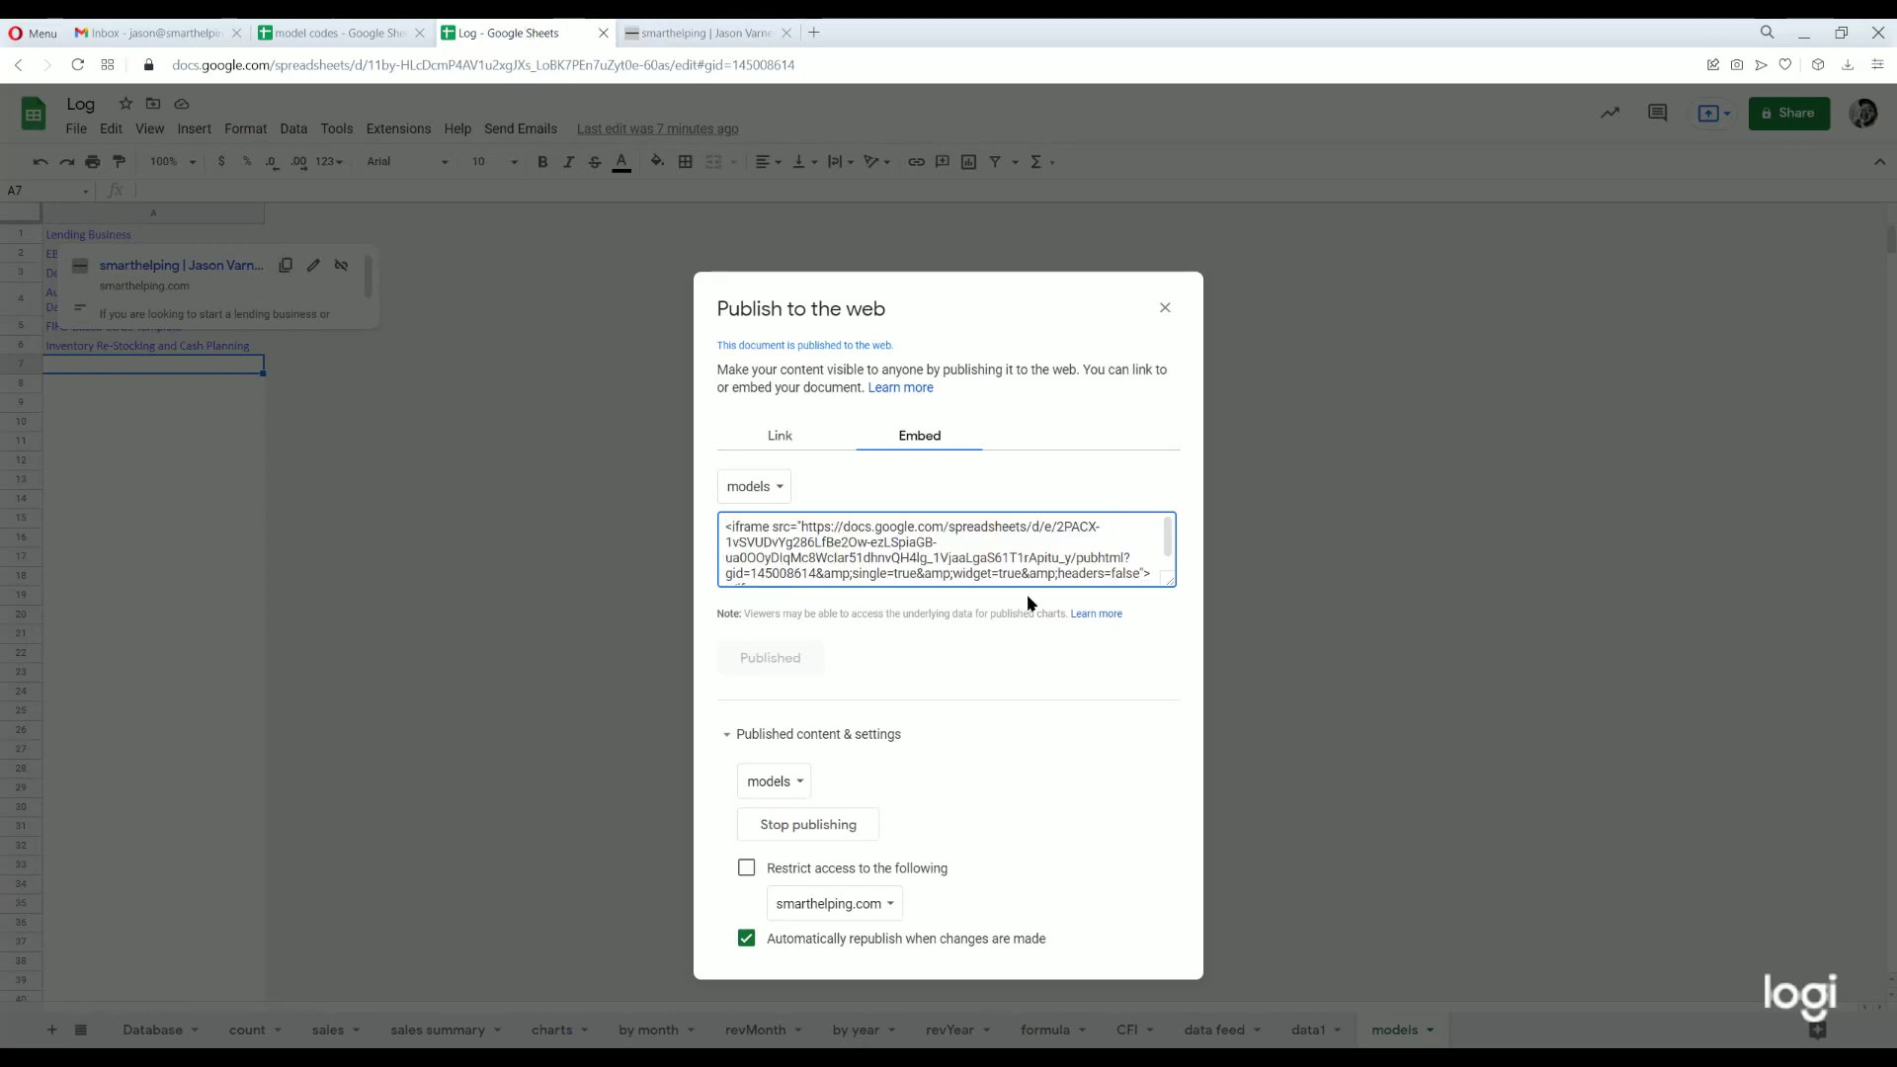
pyautogui.click(1129, 573)
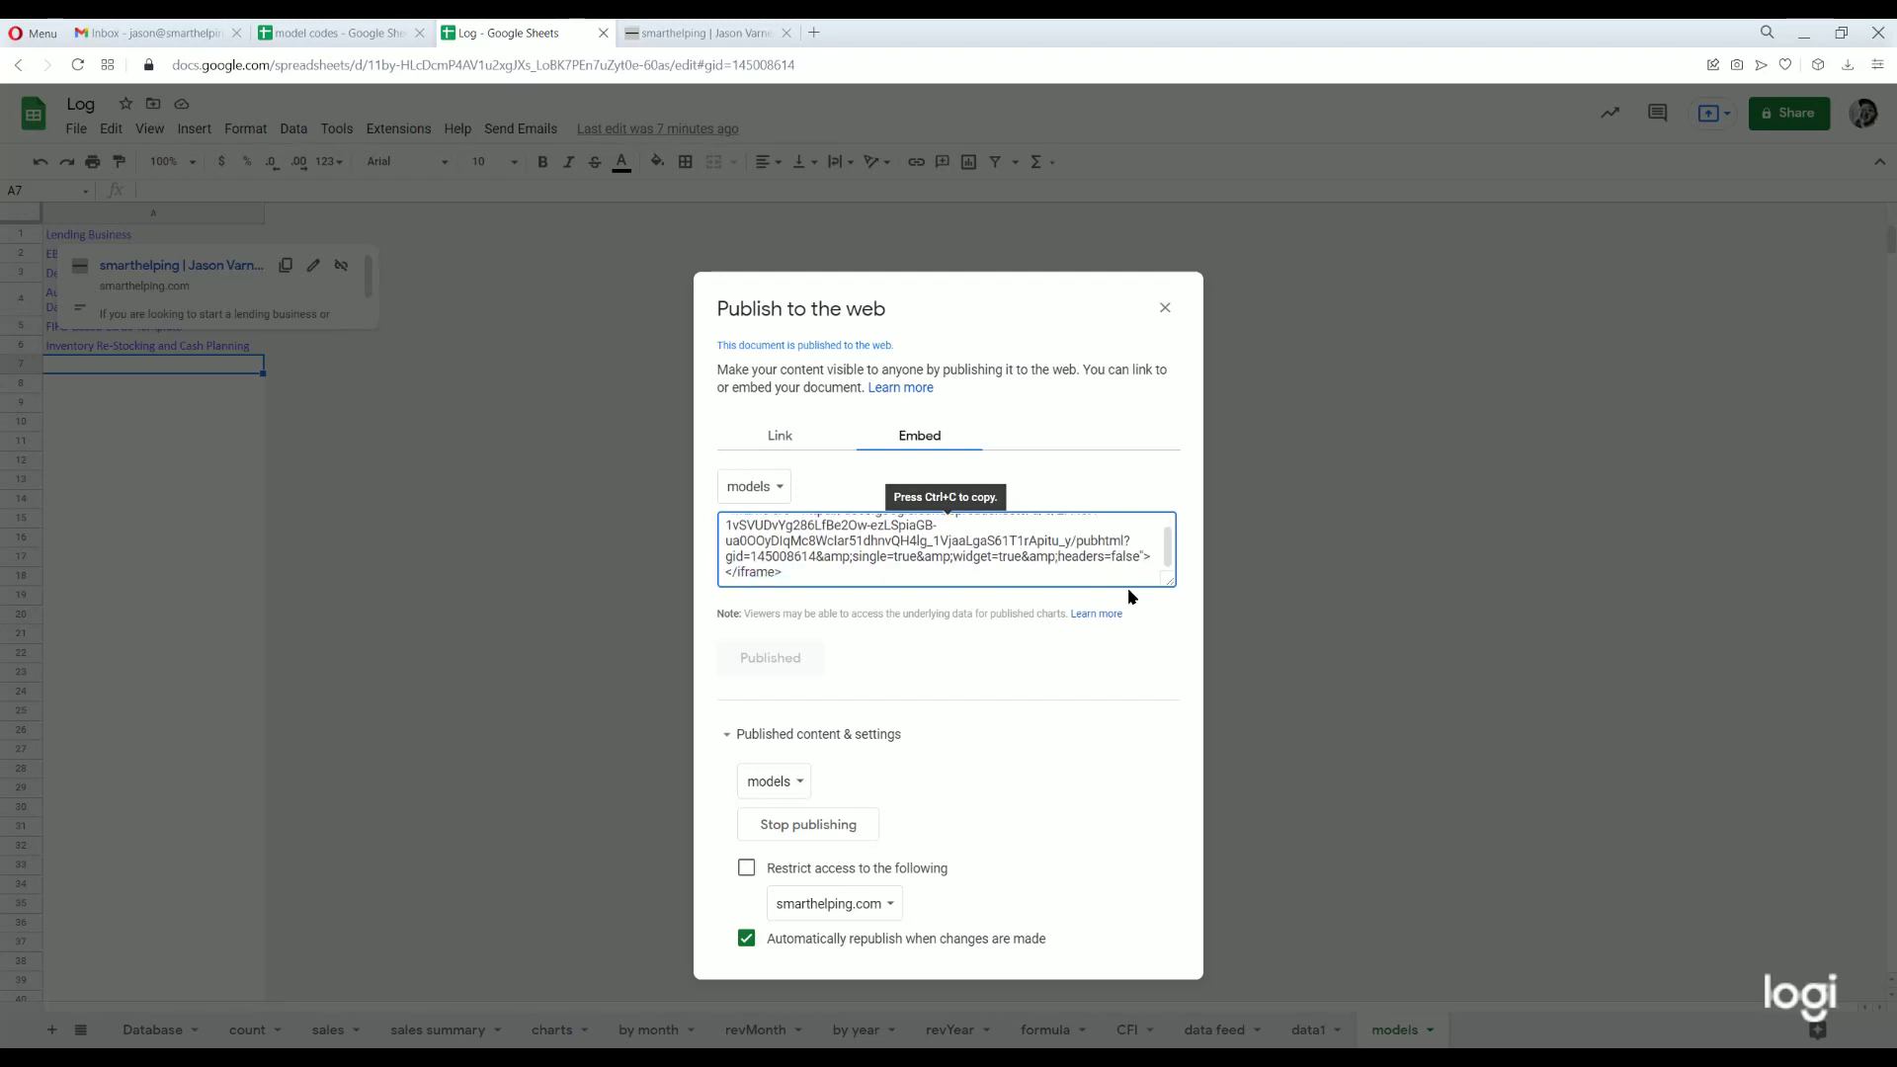
pyautogui.click(1144, 557)
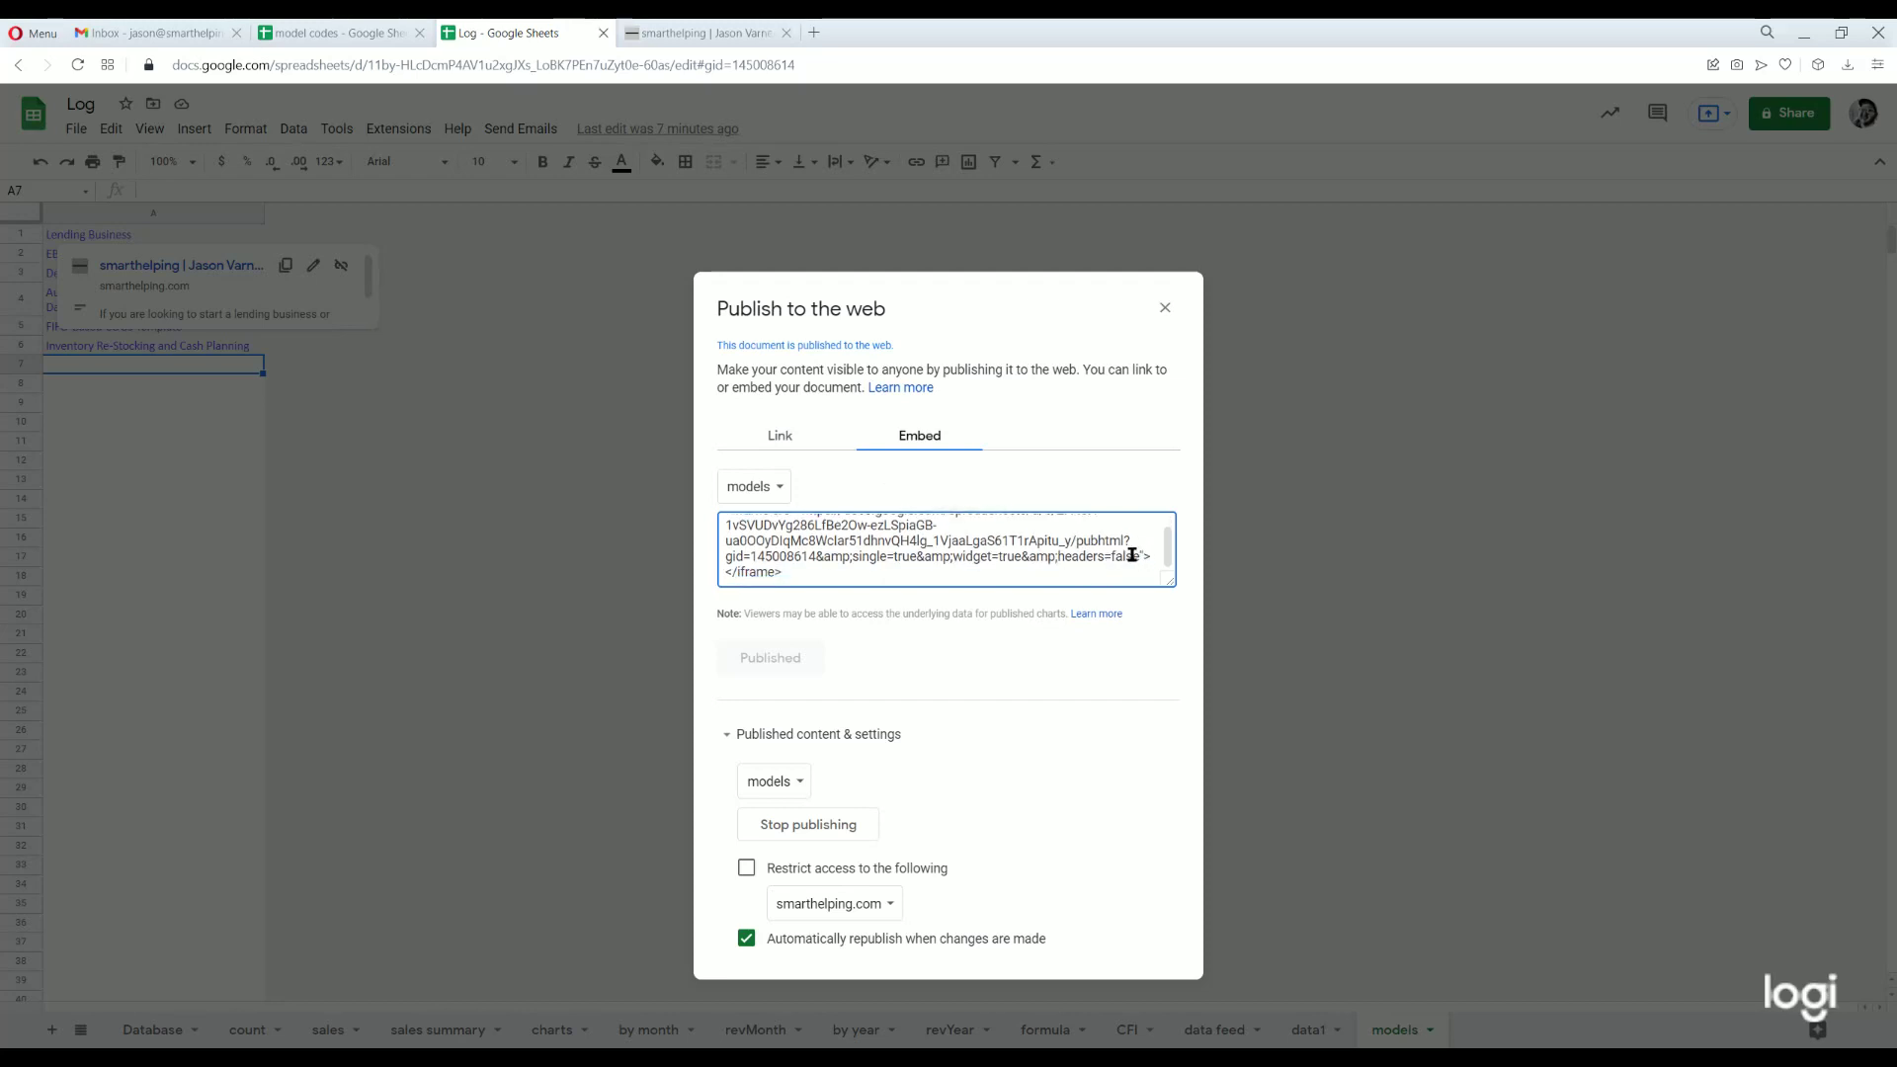
pyautogui.click(1143, 559)
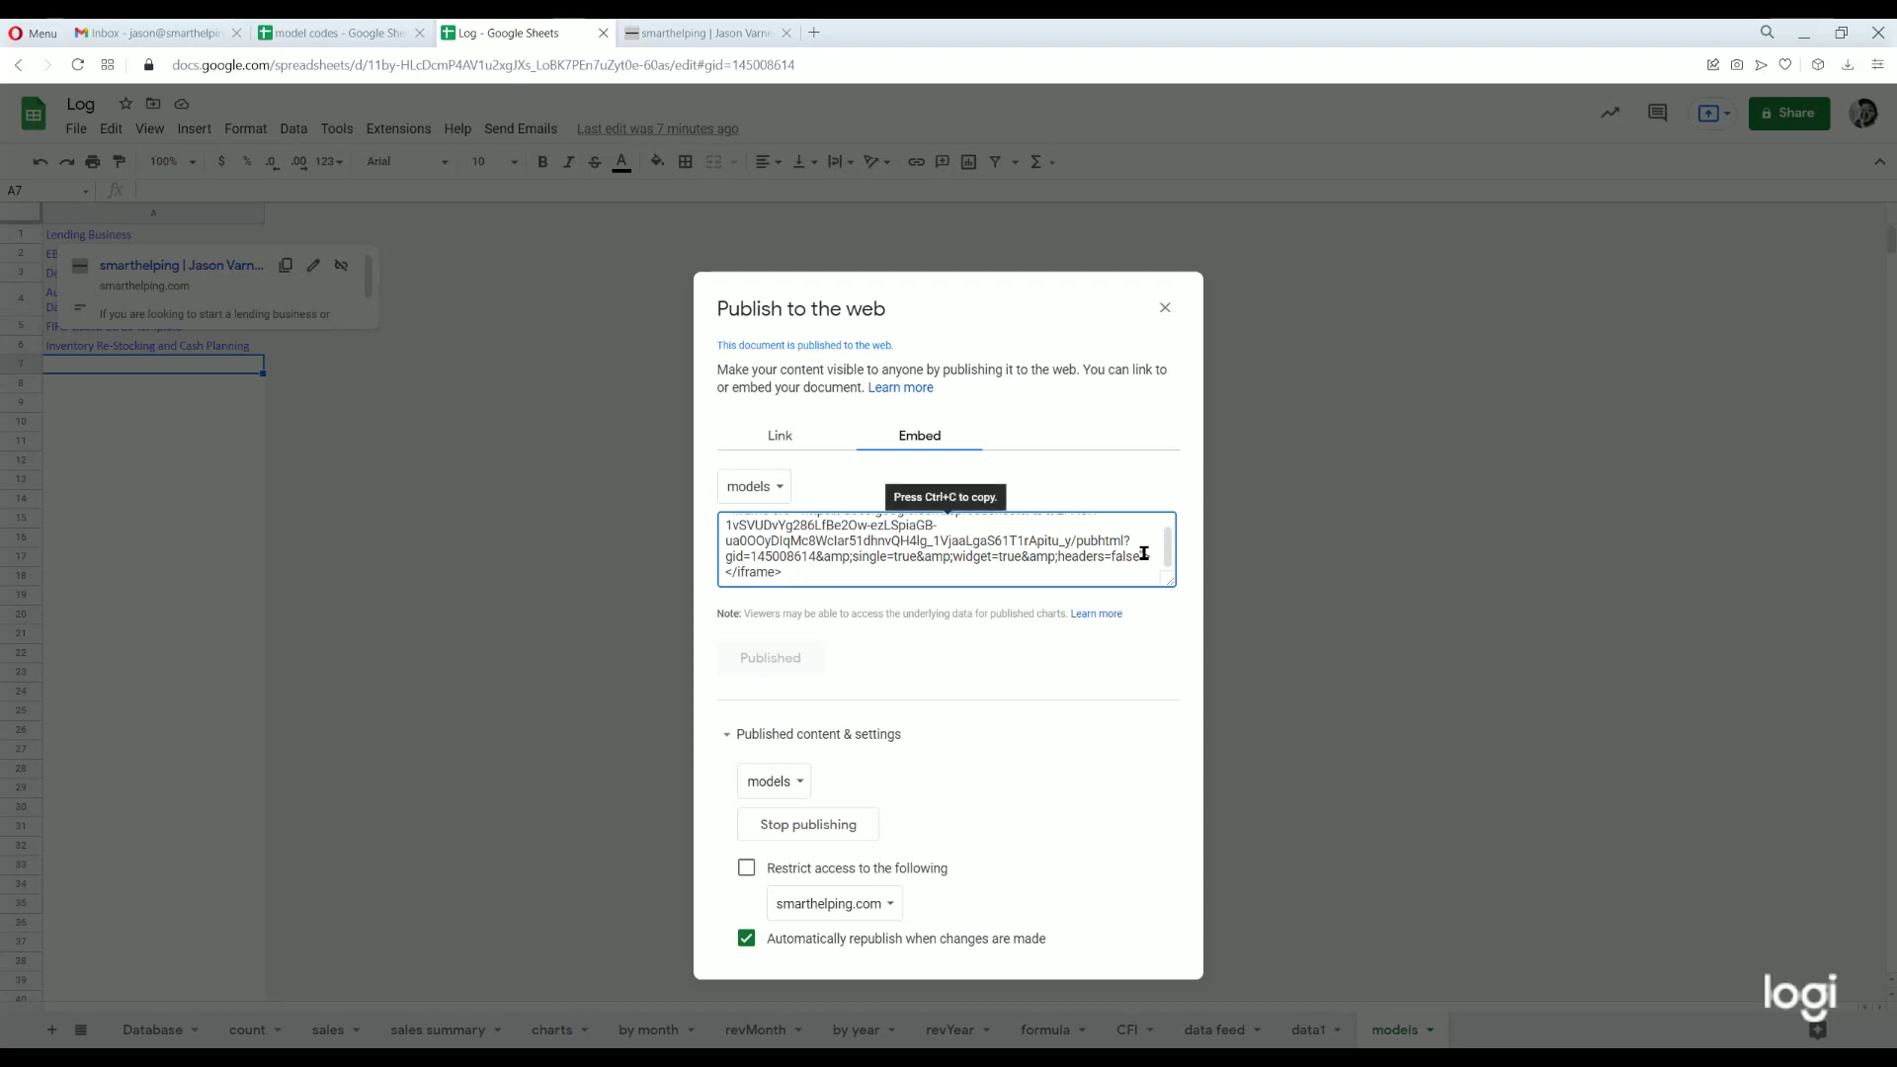
pyautogui.moveTo(1146, 558); pyautogui.dragTo(1147, 563)
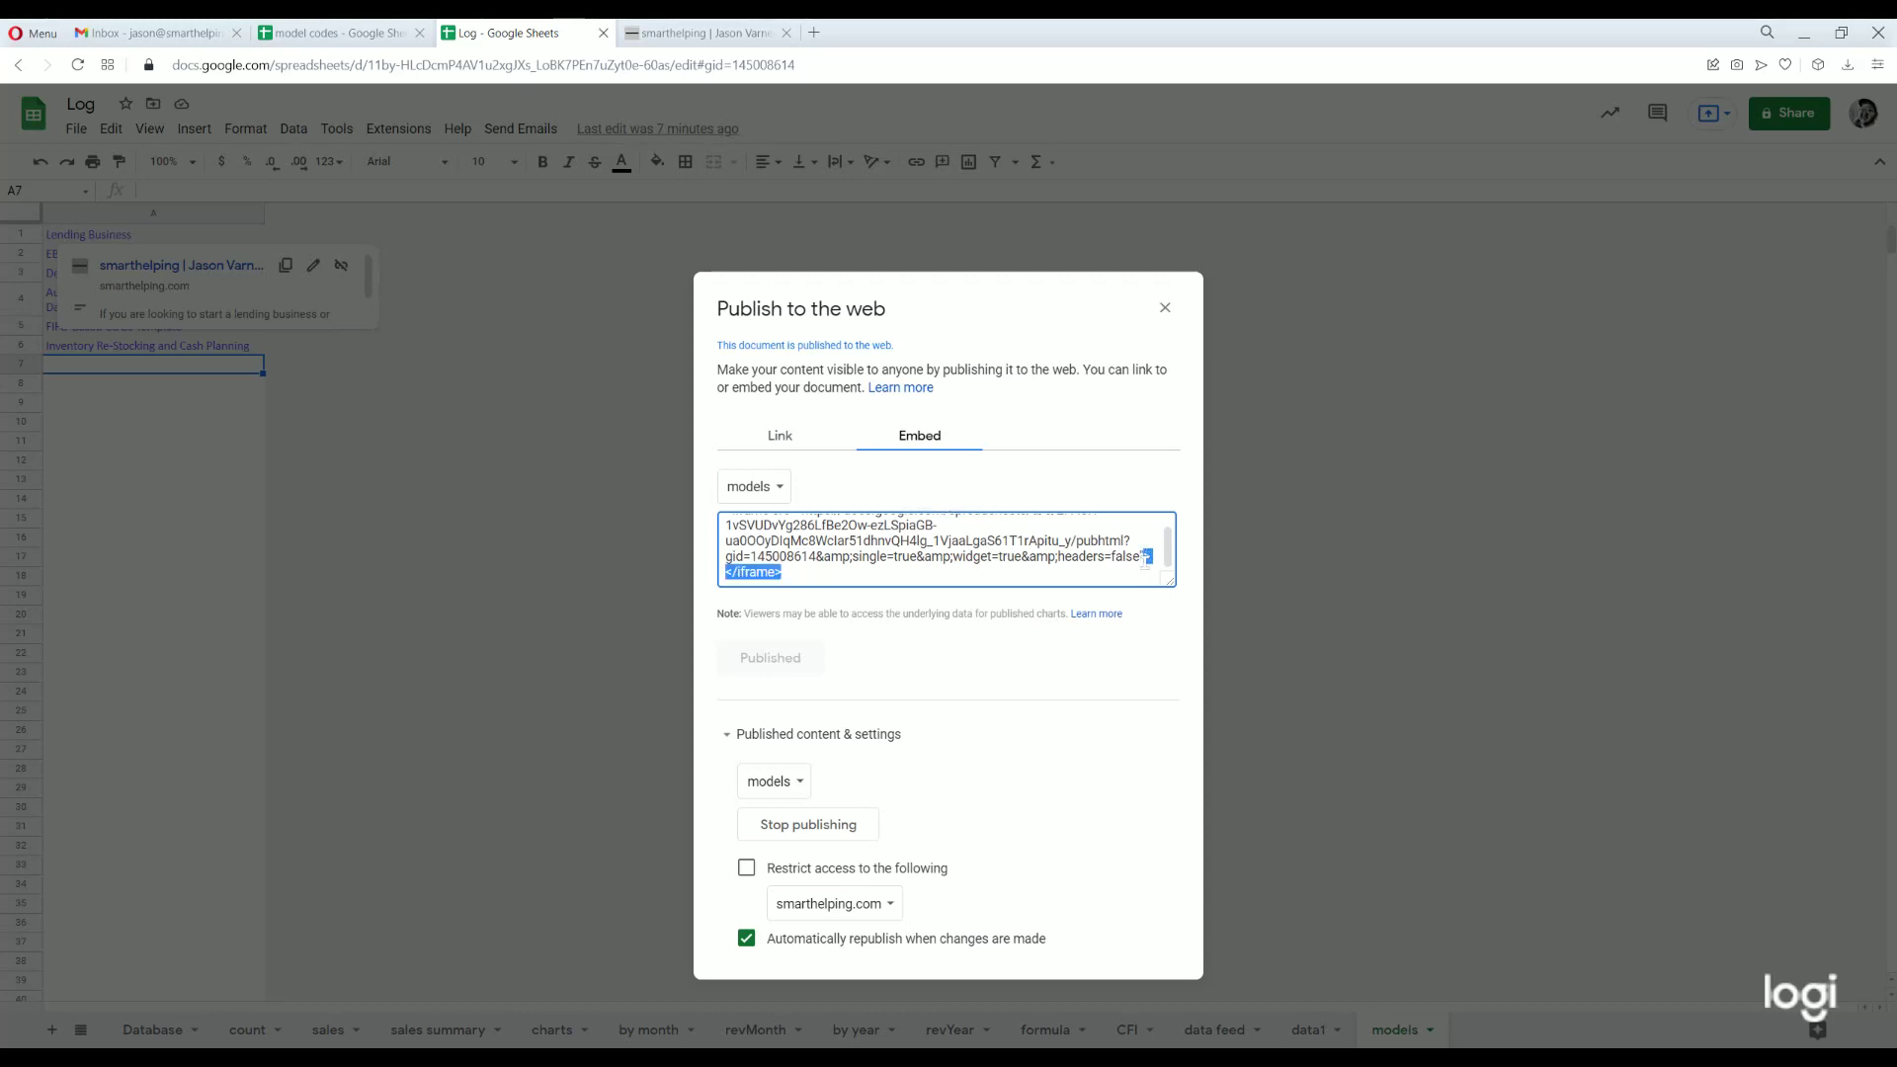
pyautogui.click(1145, 560)
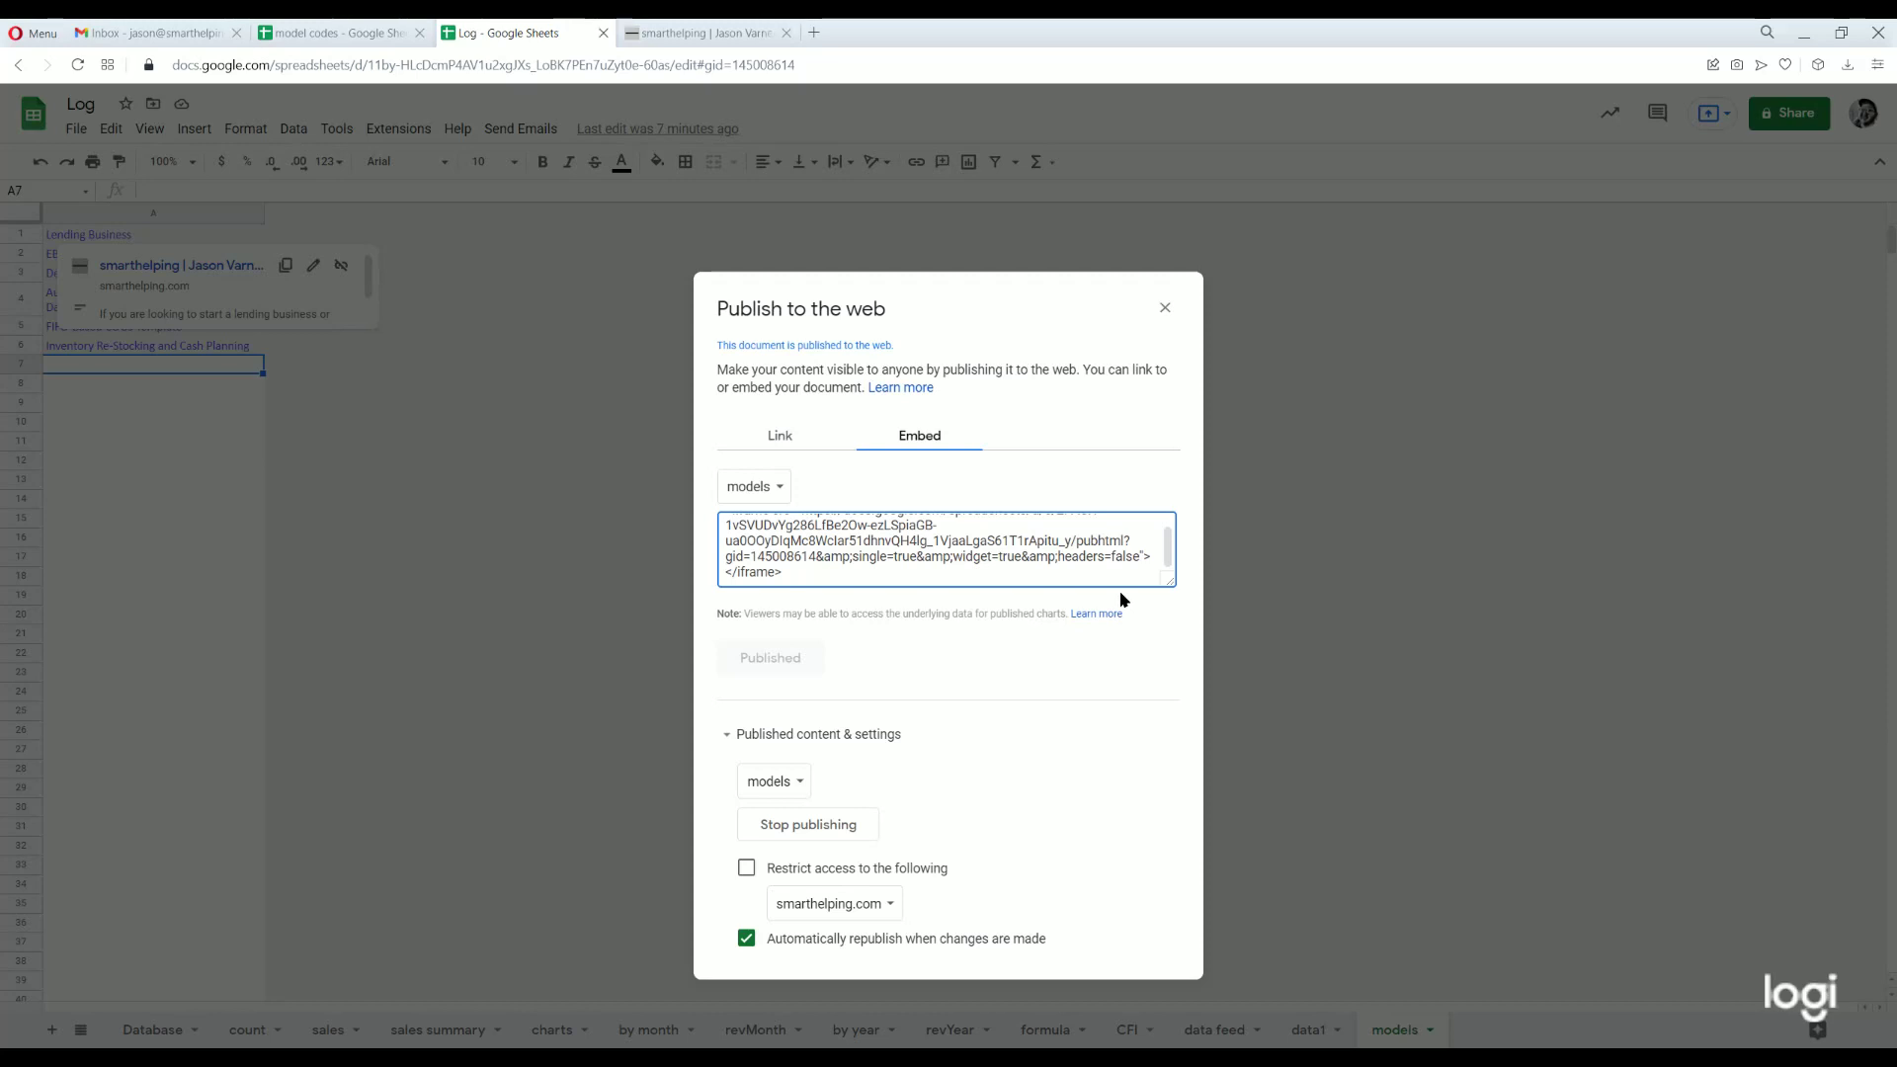
pyautogui.click(1117, 587)
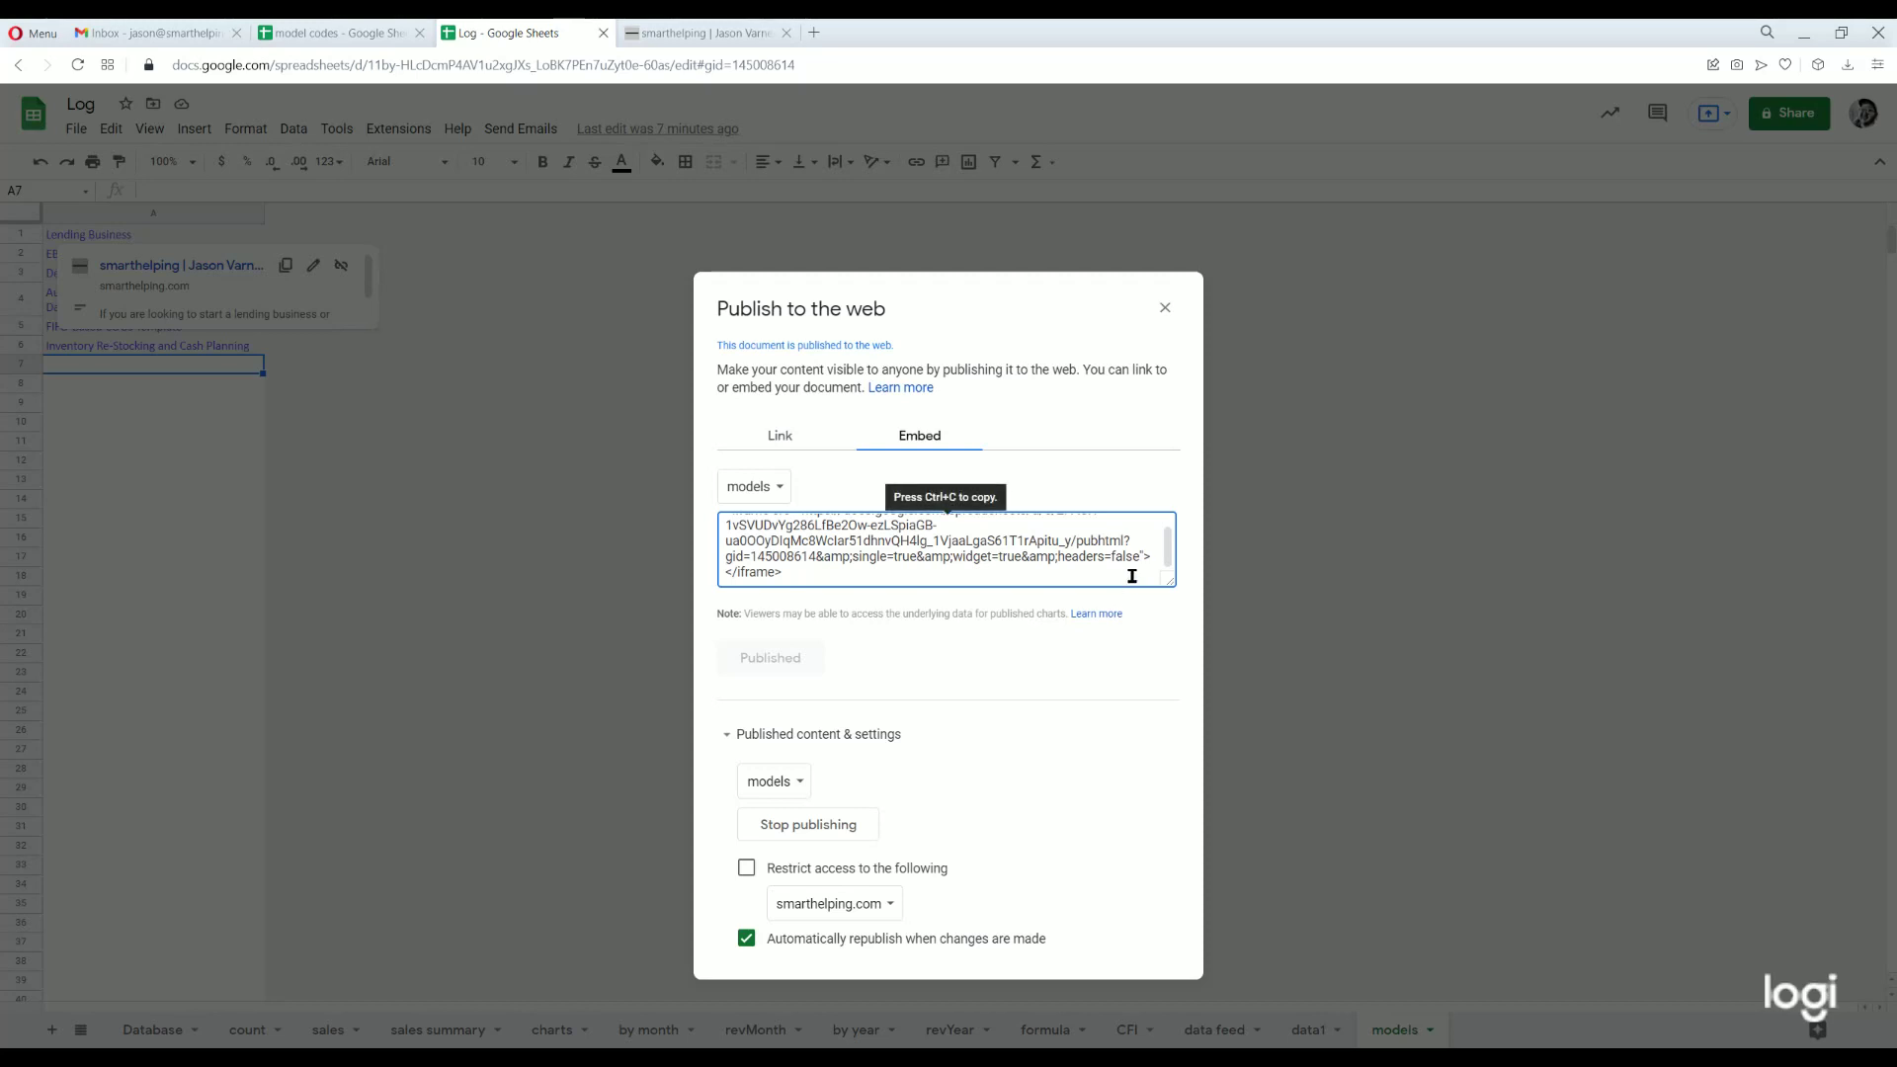
pyautogui.doubleClick(1141, 556)
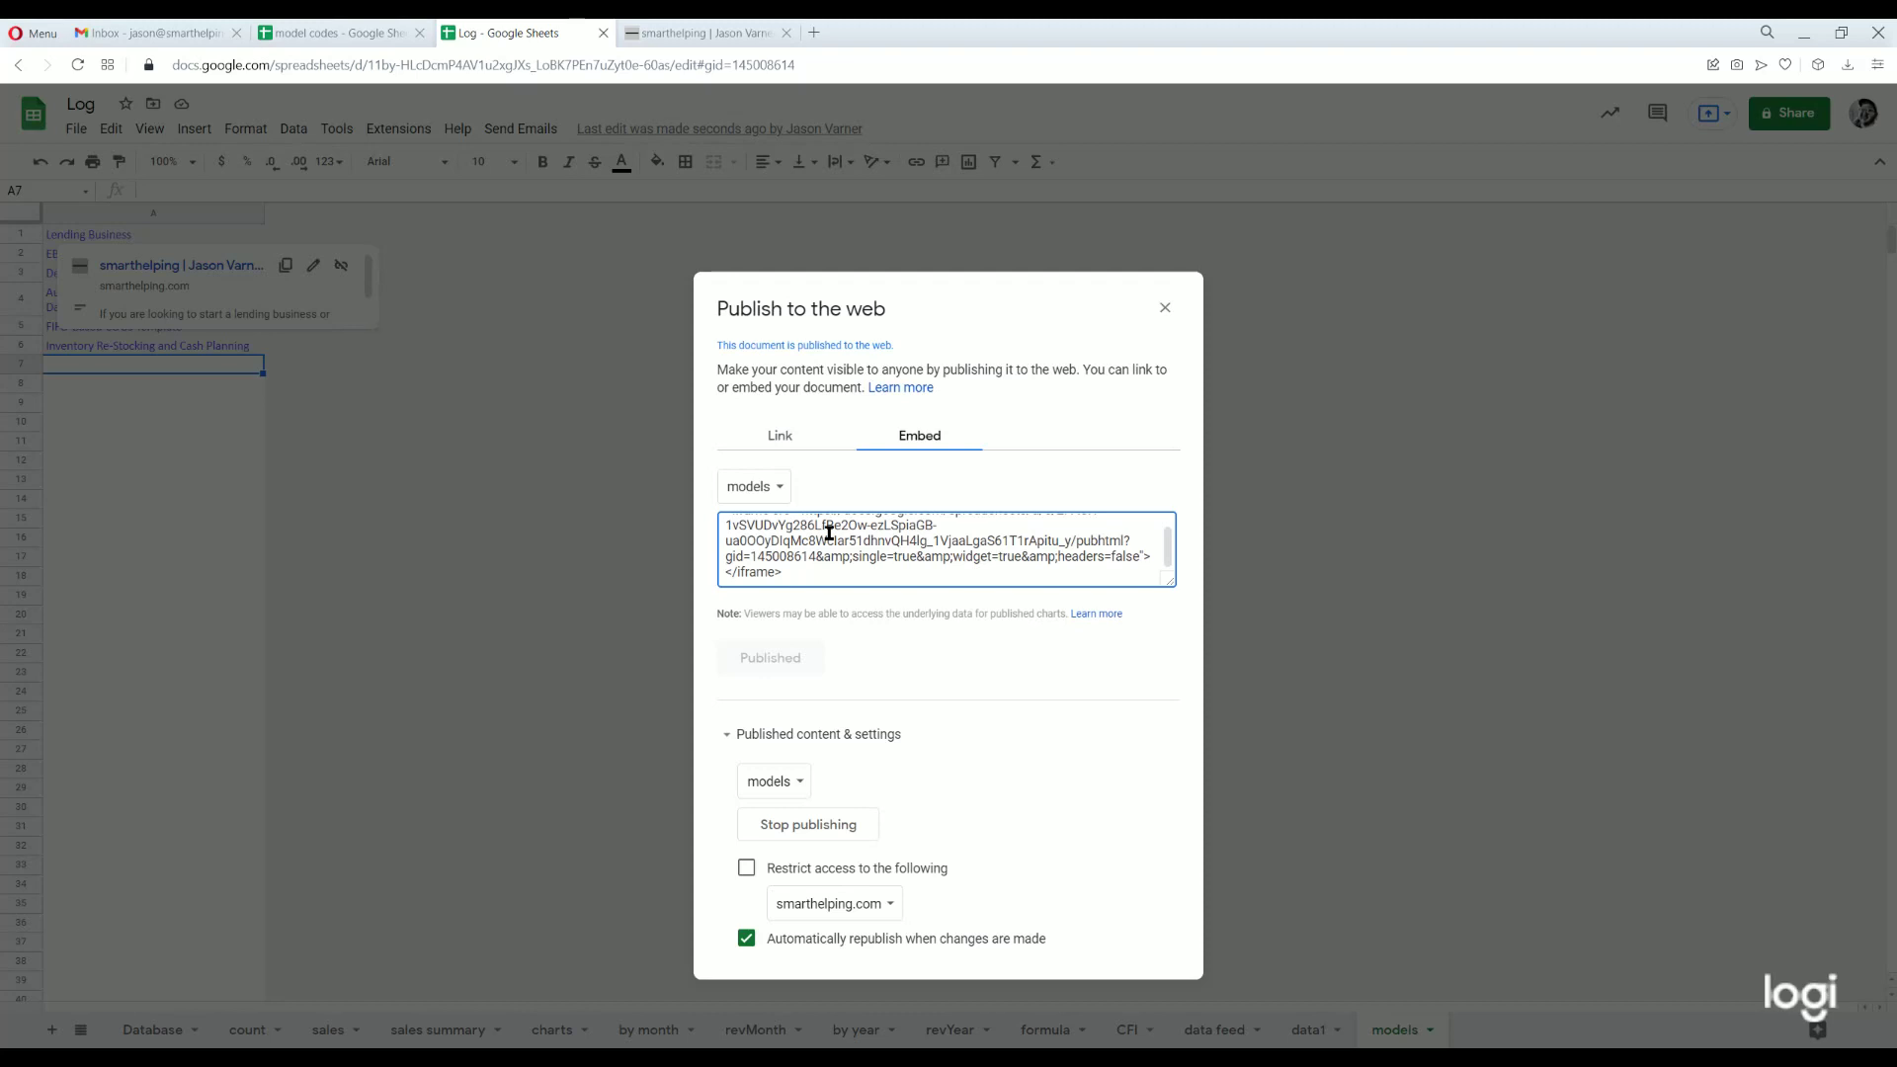
# - Check the headers=false setting and select the whole iframe embed code for copying
pyautogui.click(830, 531)
pyautogui.click(833, 531)
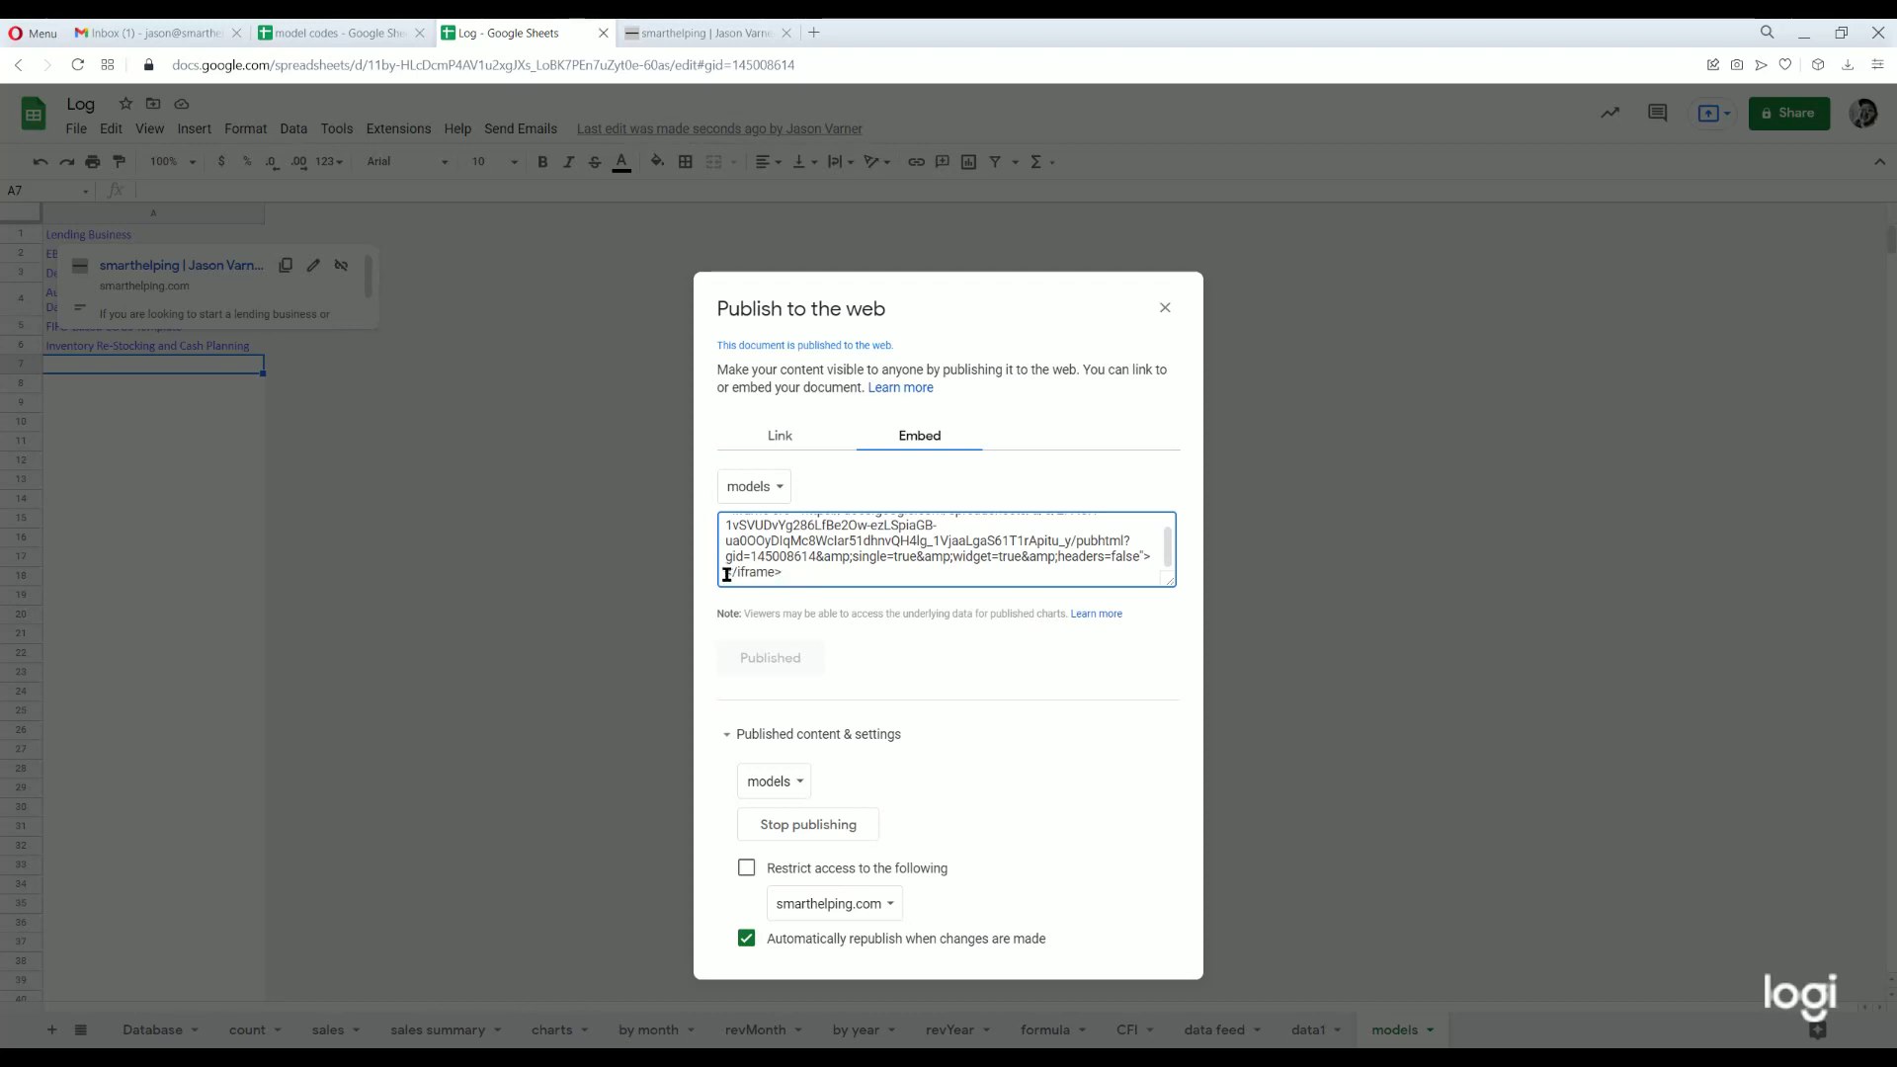
pyautogui.moveTo(1065, 557); pyautogui.dragTo(1110, 557)
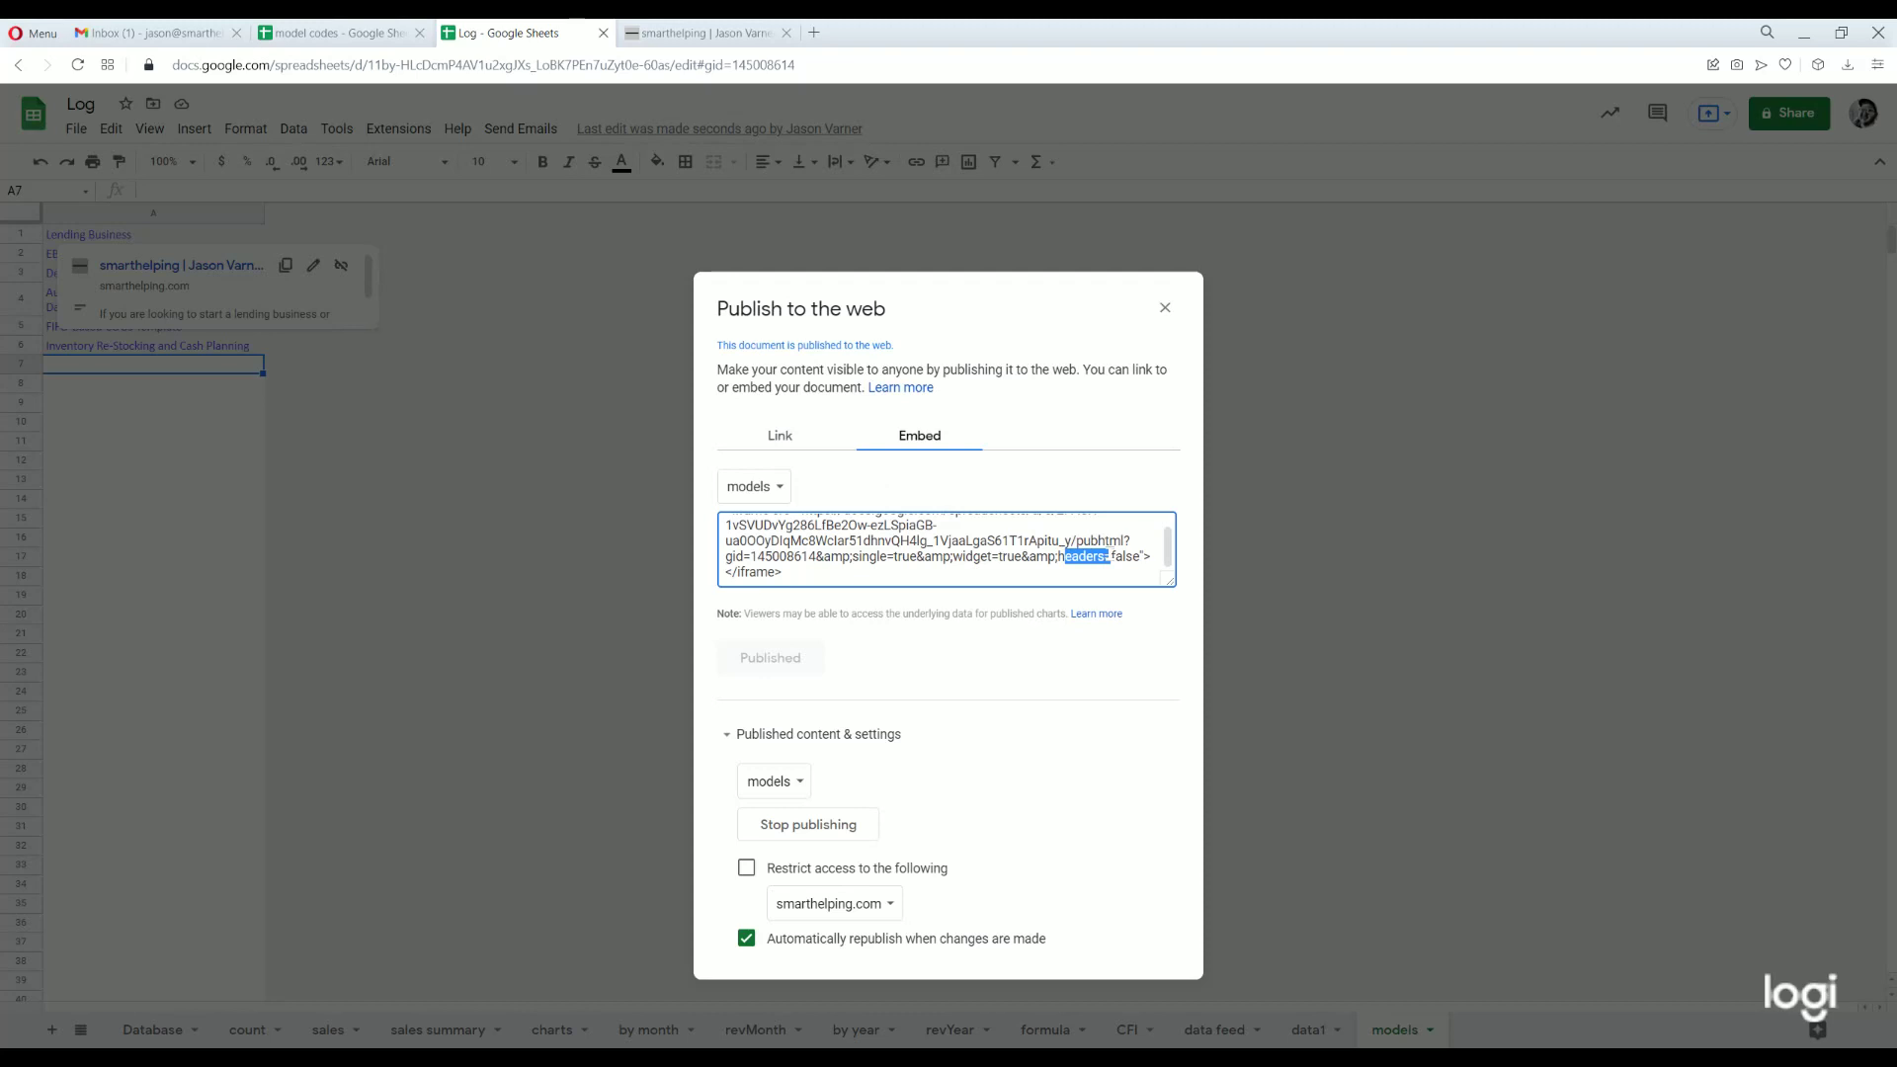
pyautogui.click(917, 554)
pyautogui.click(893, 549)
pyautogui.scroll(2, 790, 533)
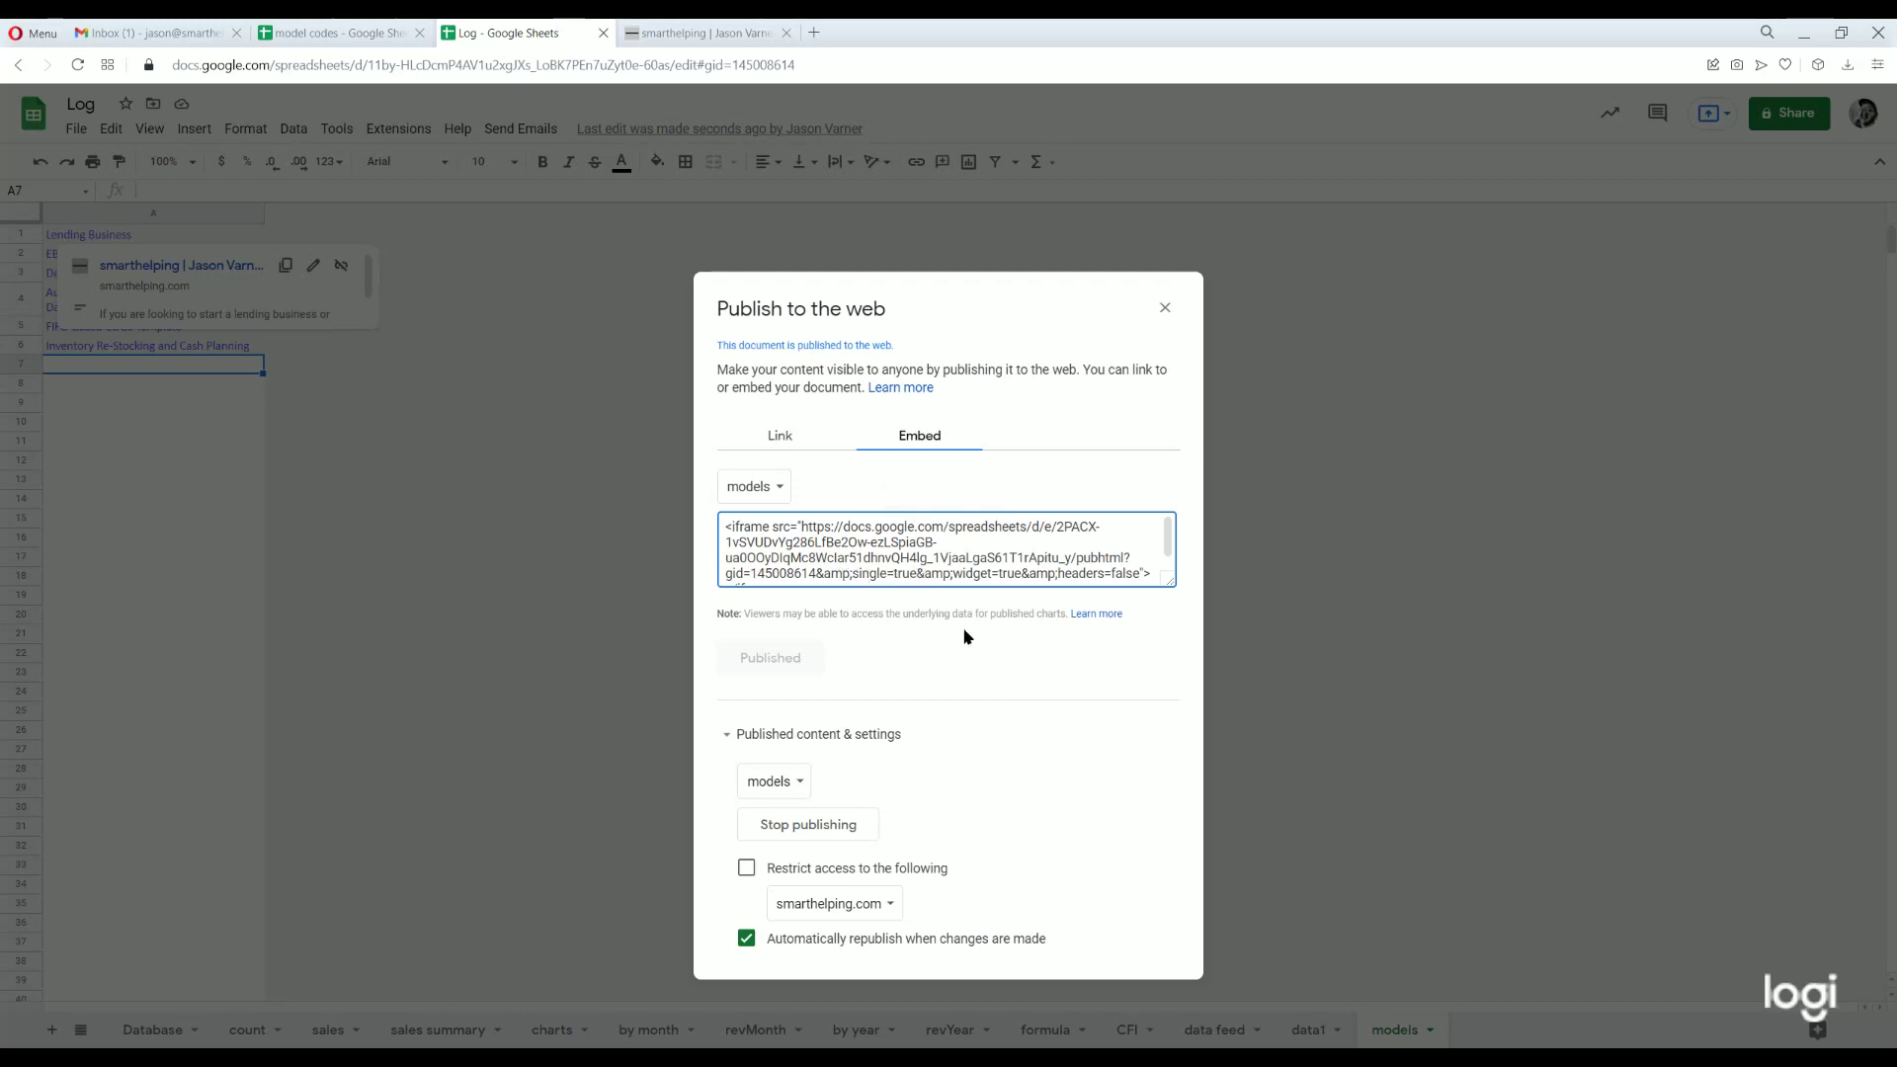
pyautogui.click(1141, 571)
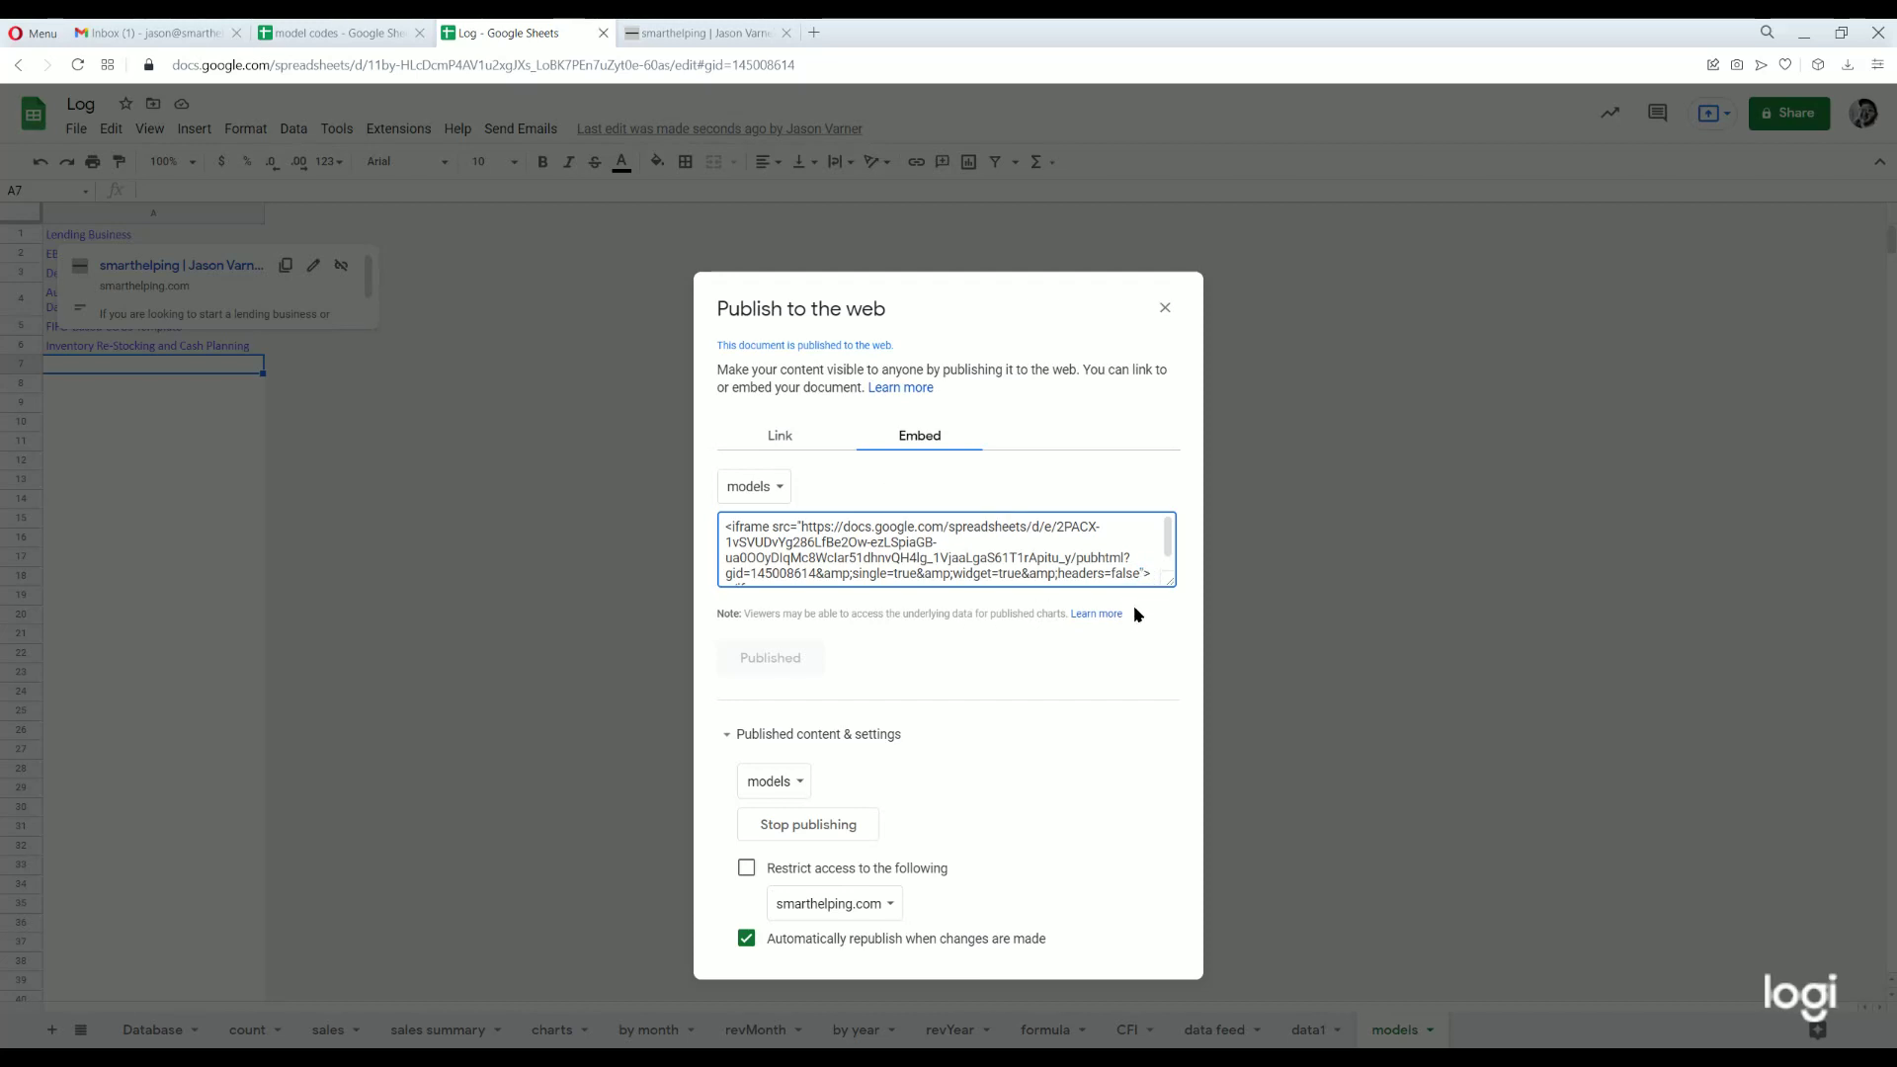
pyautogui.click(1142, 572)
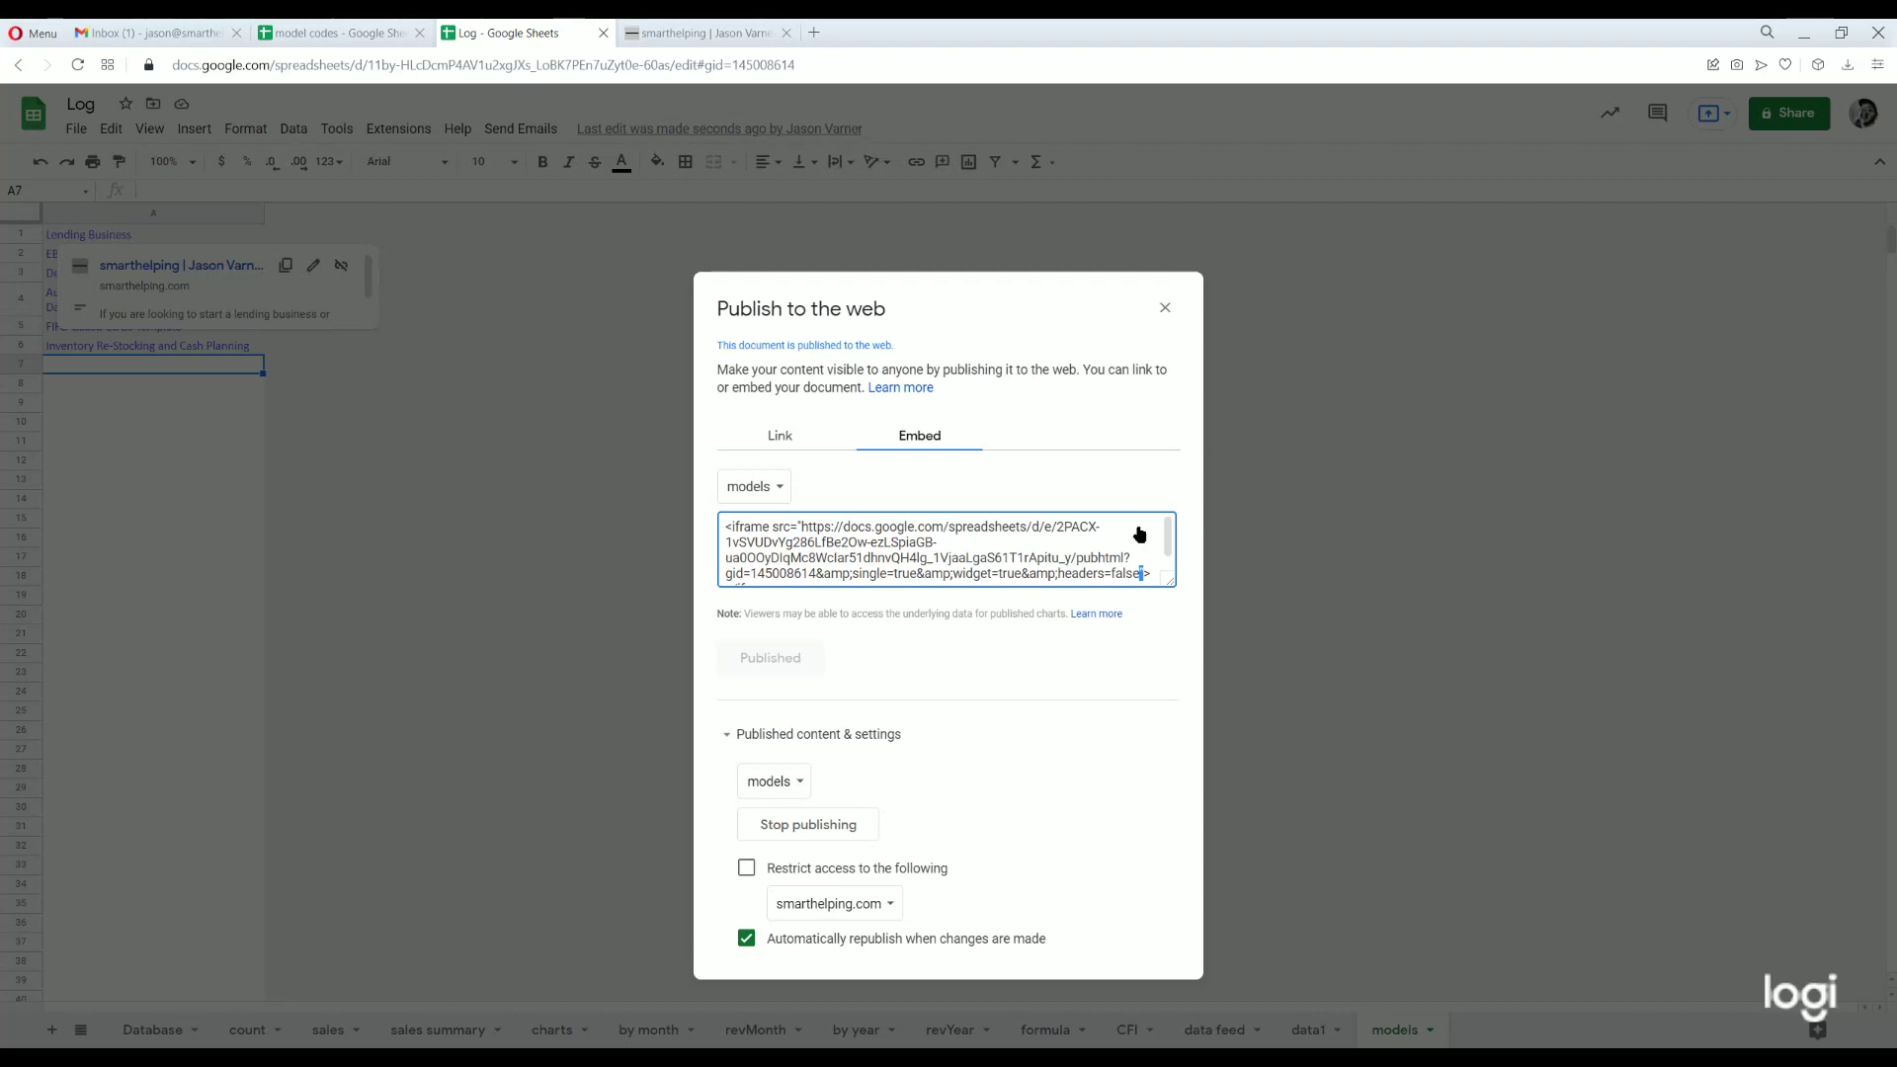
pyautogui.click(1111, 571)
# - Close the Publish to the web window and reload smarthelping.com with F5 to refresh the embedded list
pyautogui.click(1166, 311)
pyautogui.click(153, 460)
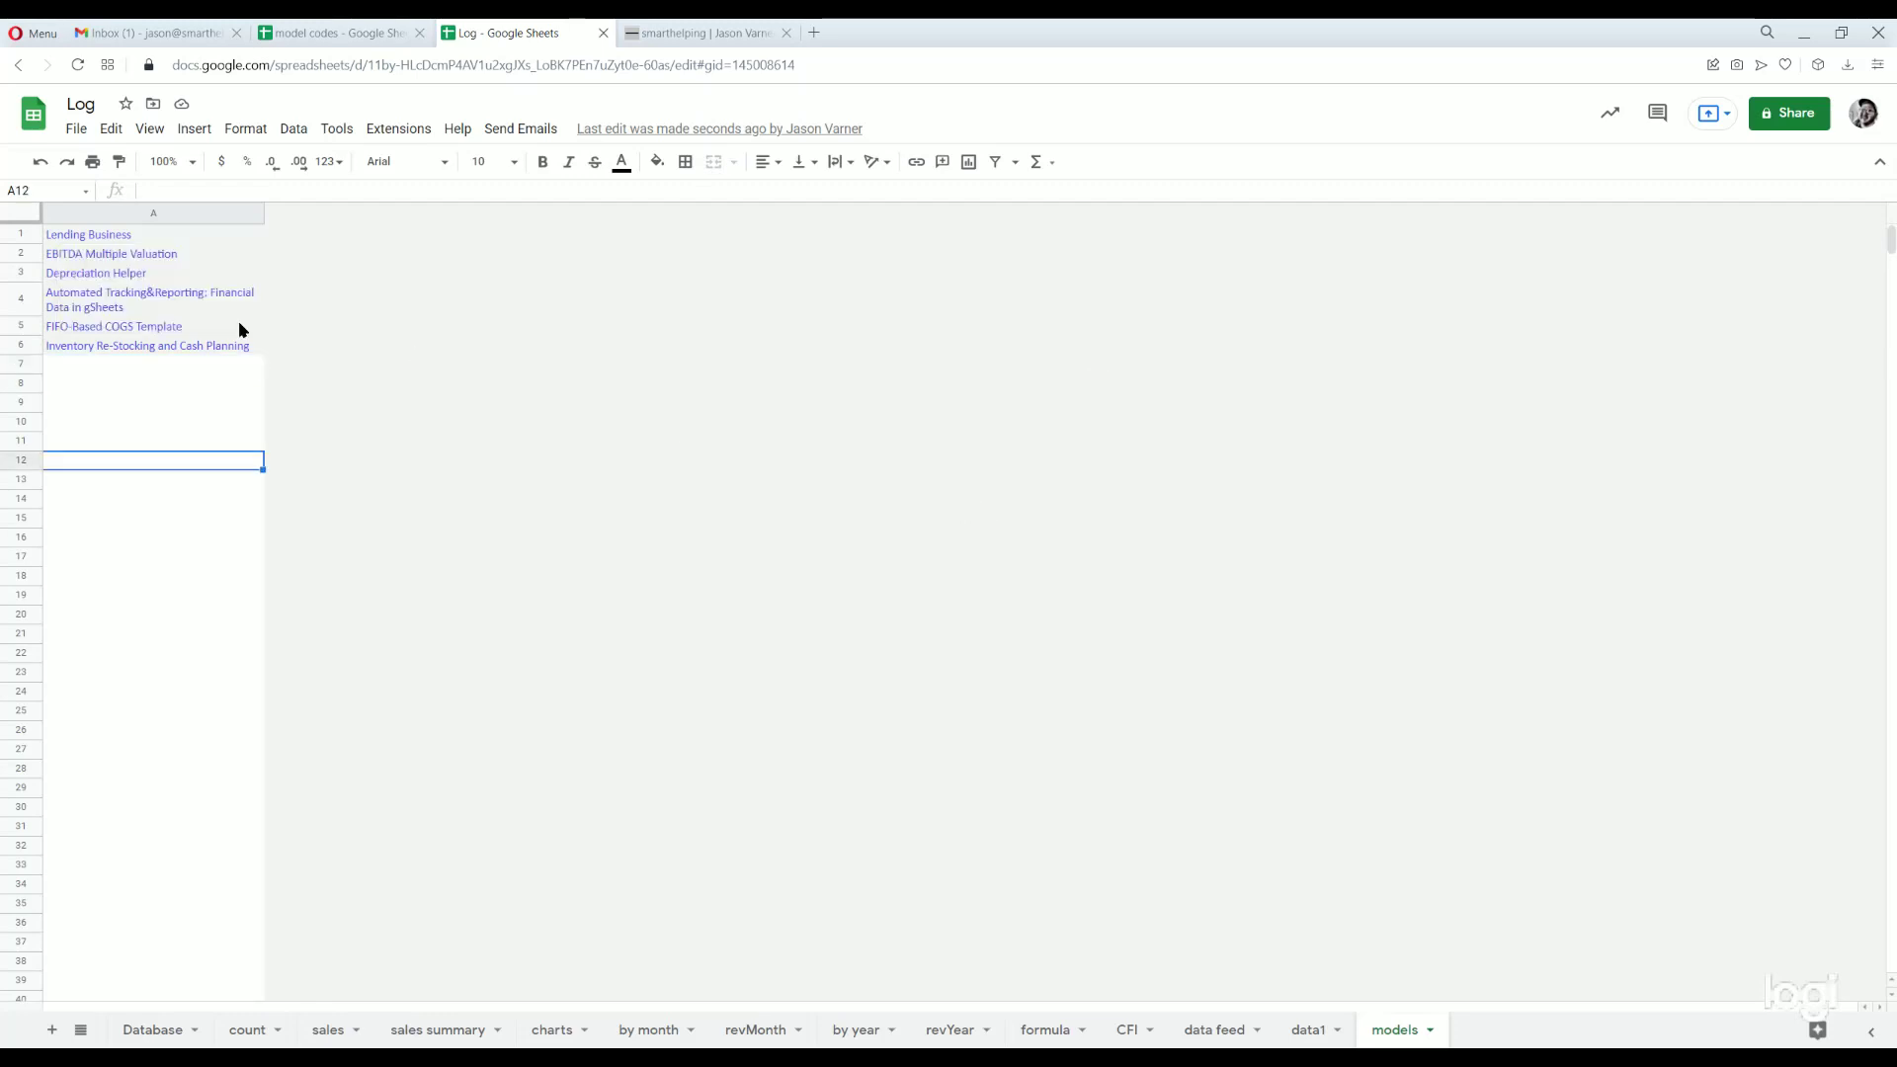
pyautogui.click(705, 36)
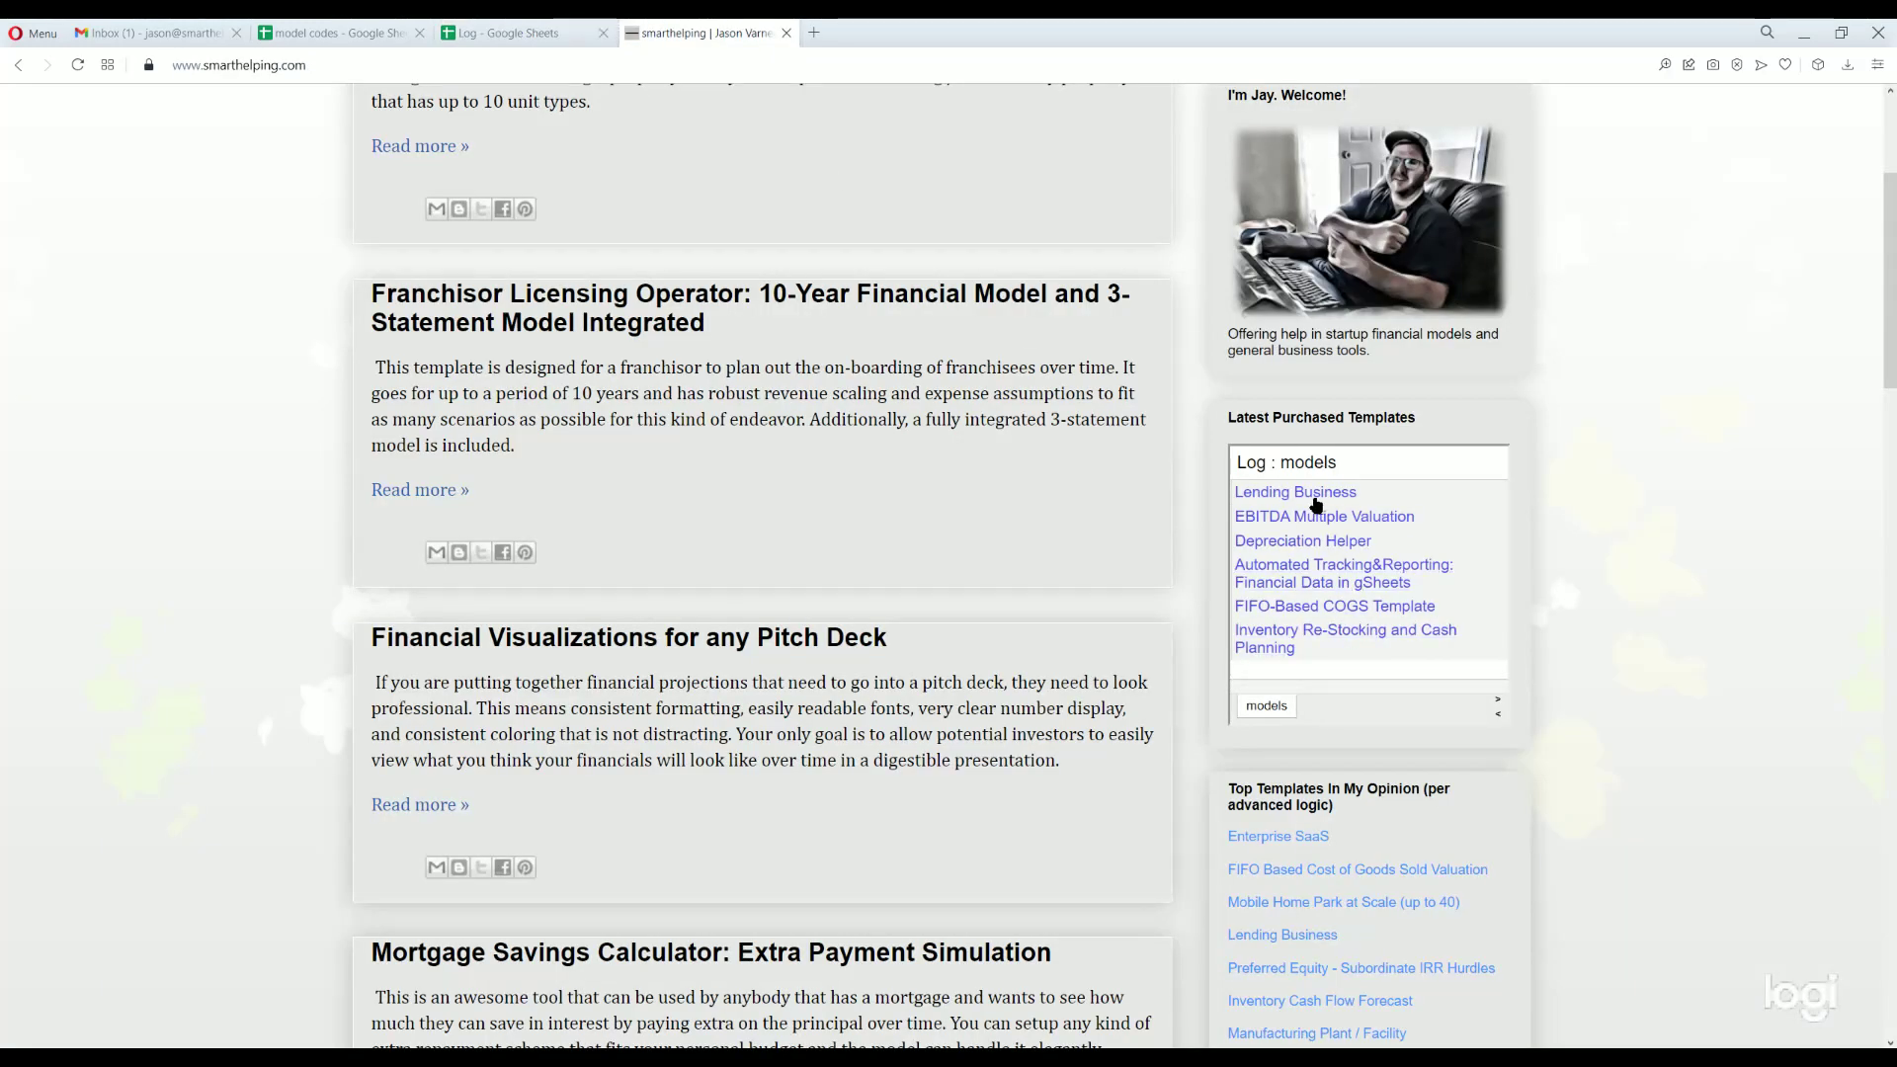
pyautogui.press('F5')
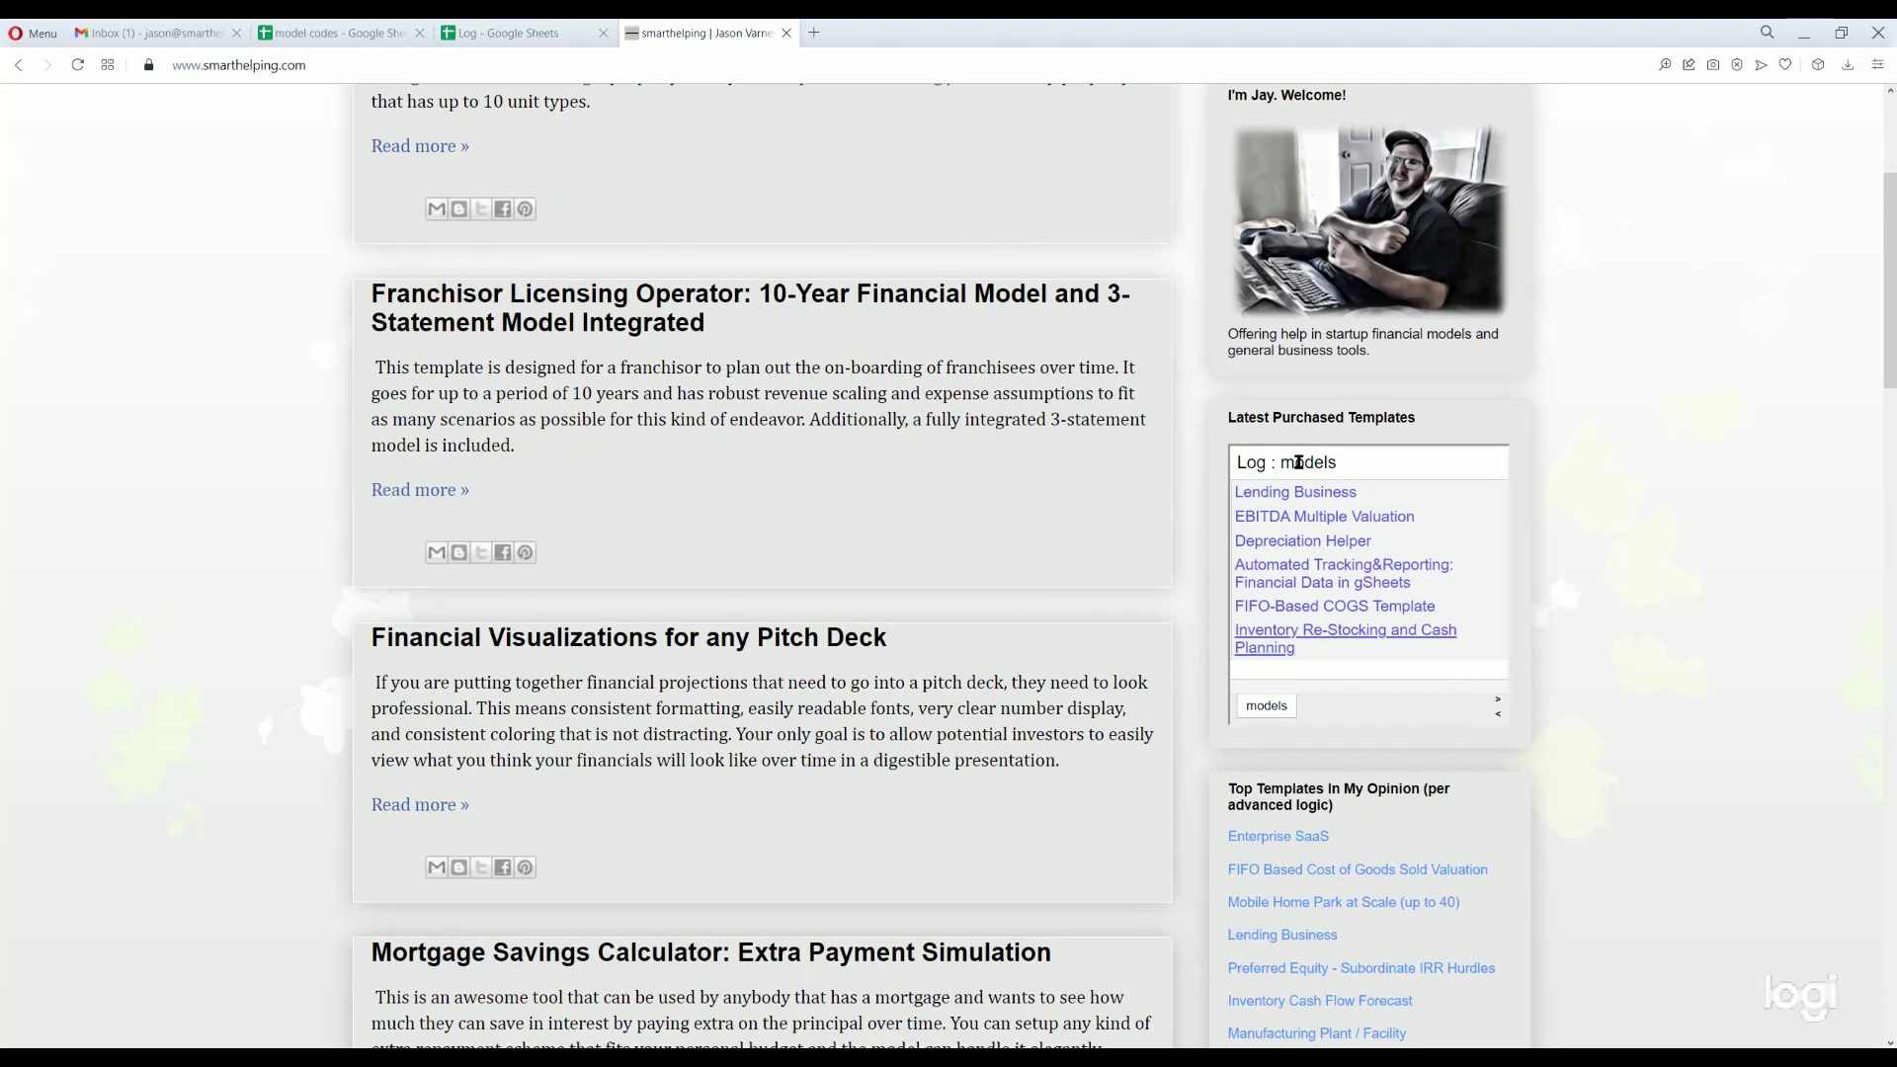
# - Return to the Log spreadsheet and move the active cell up to empty cell A7
pyautogui.click(507, 33)
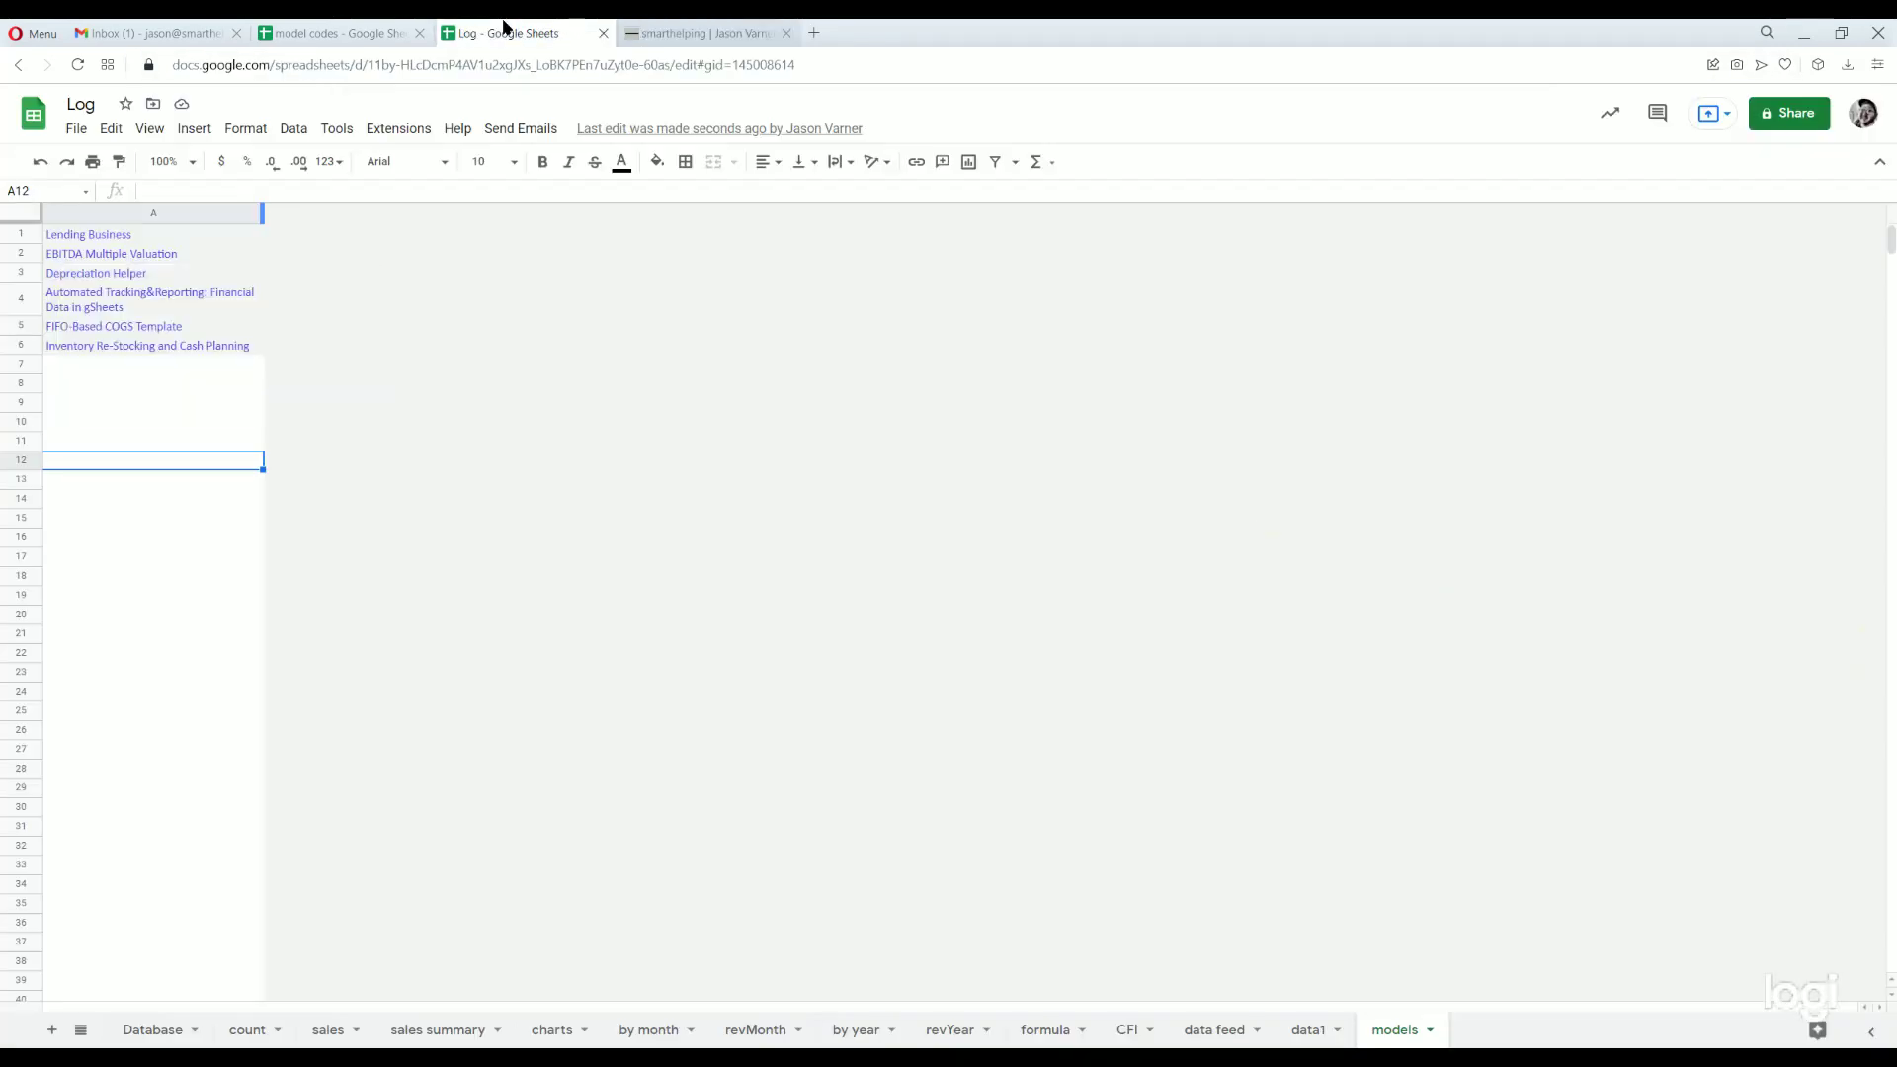
pyautogui.press('Up')
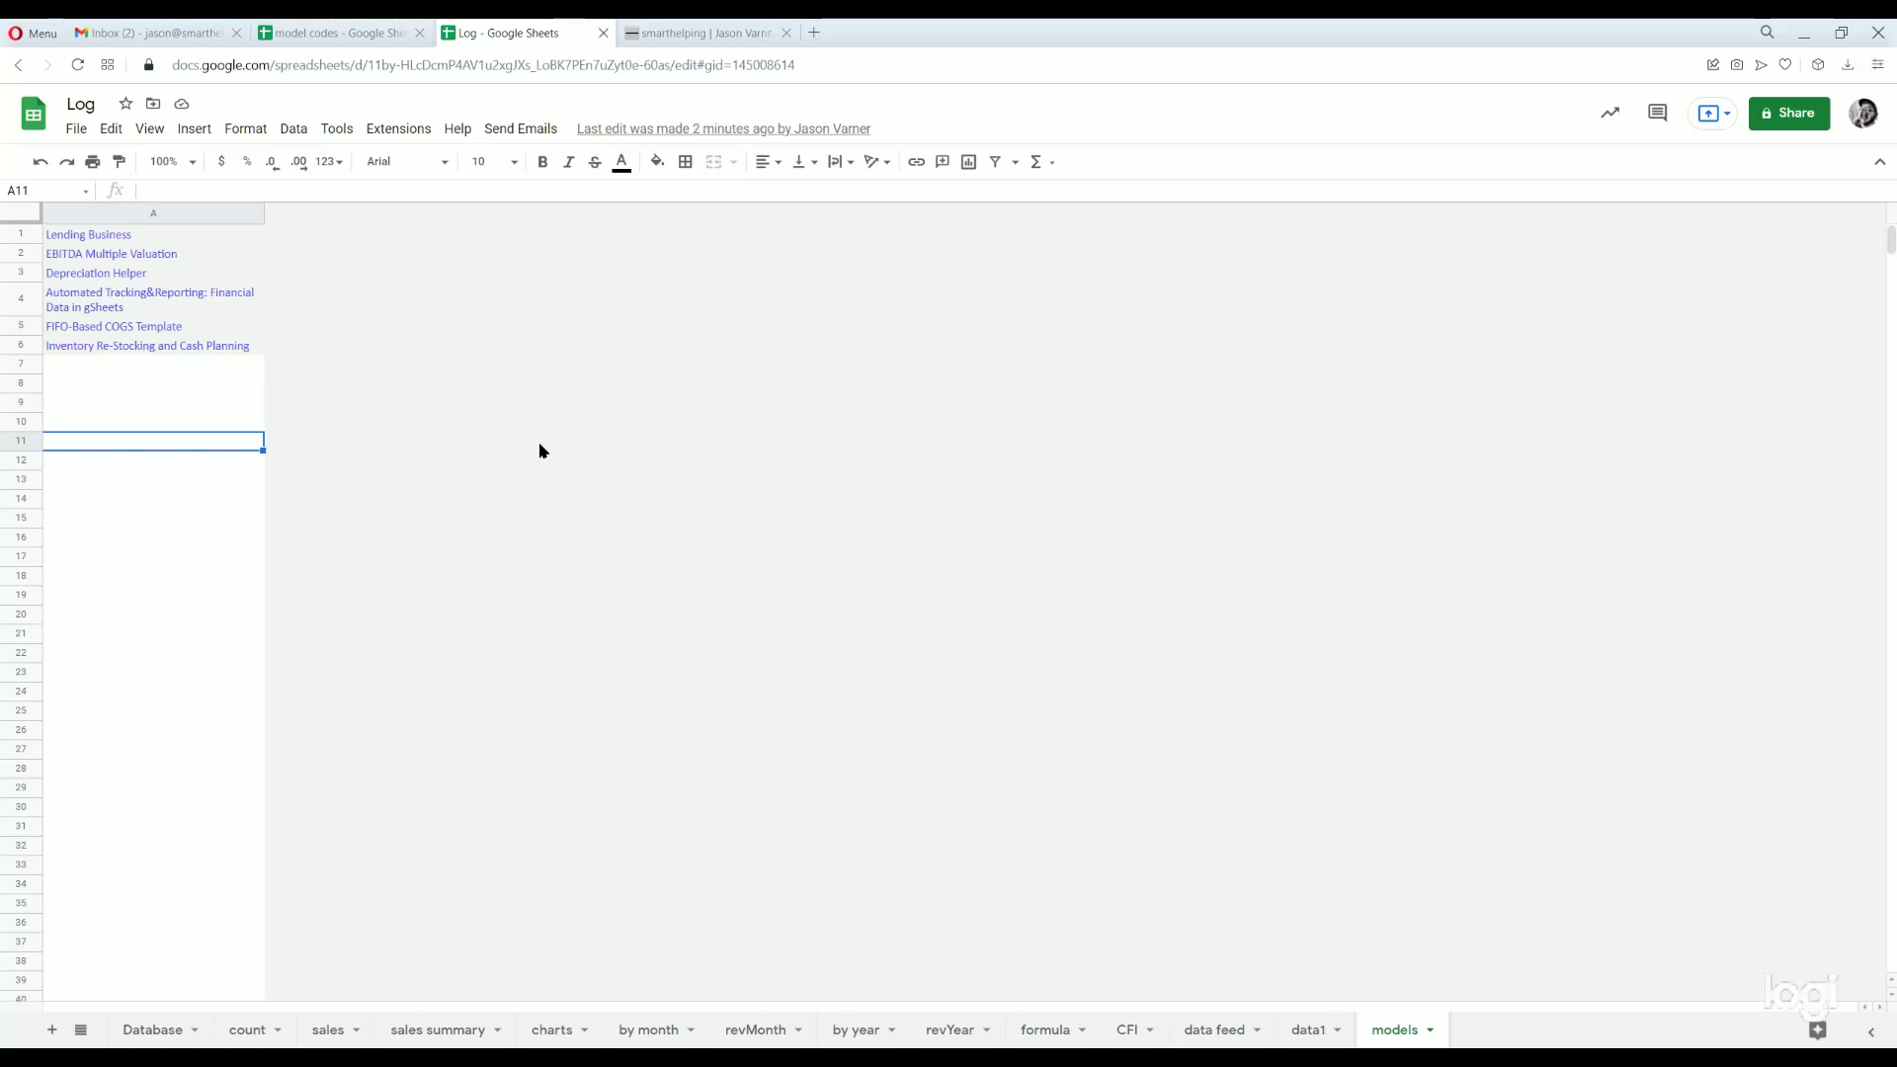
pyautogui.press('Up')
pyautogui.press('Up')
pyautogui.press('Up')
pyautogui.press('Up')
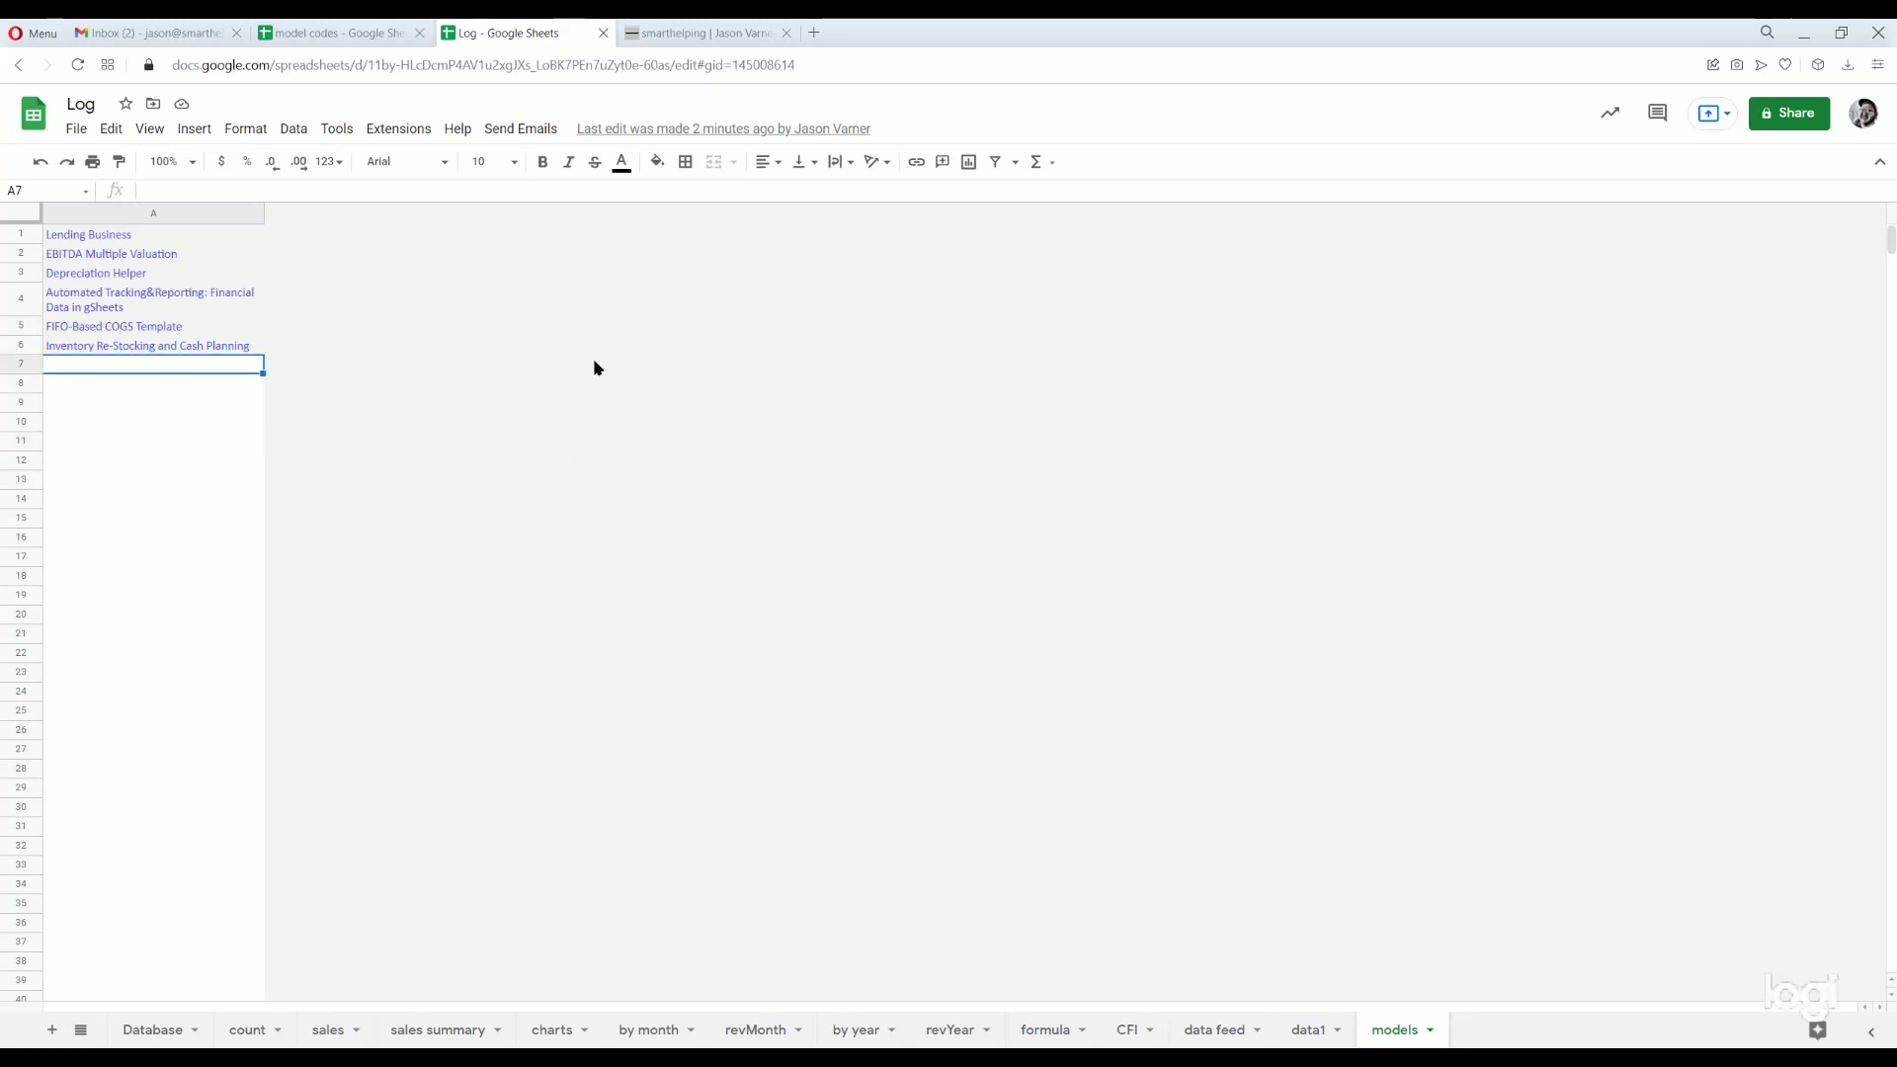
# - Browse smarthelping.com's Joint Venture, HR and SaaS pages, checking each sidebar's Log : models list
pyautogui.click(722, 36)
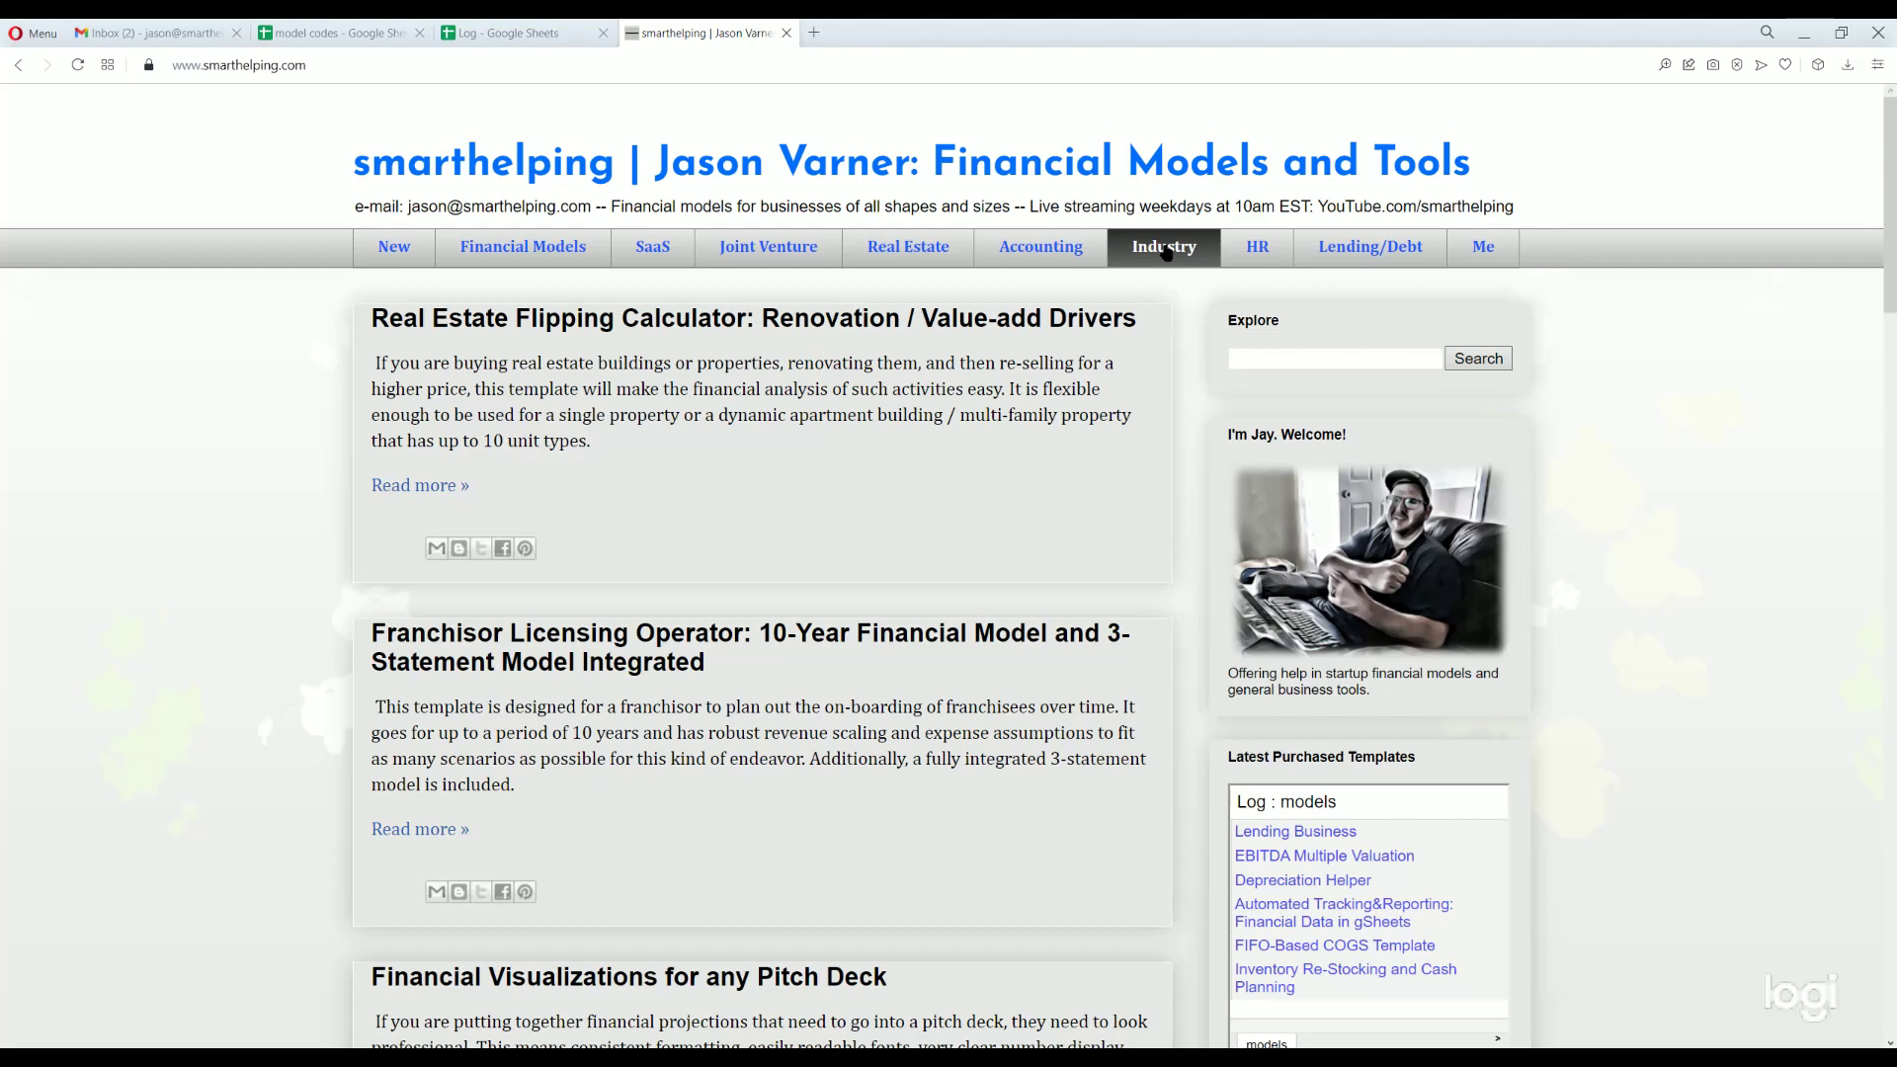
pyautogui.click(770, 249)
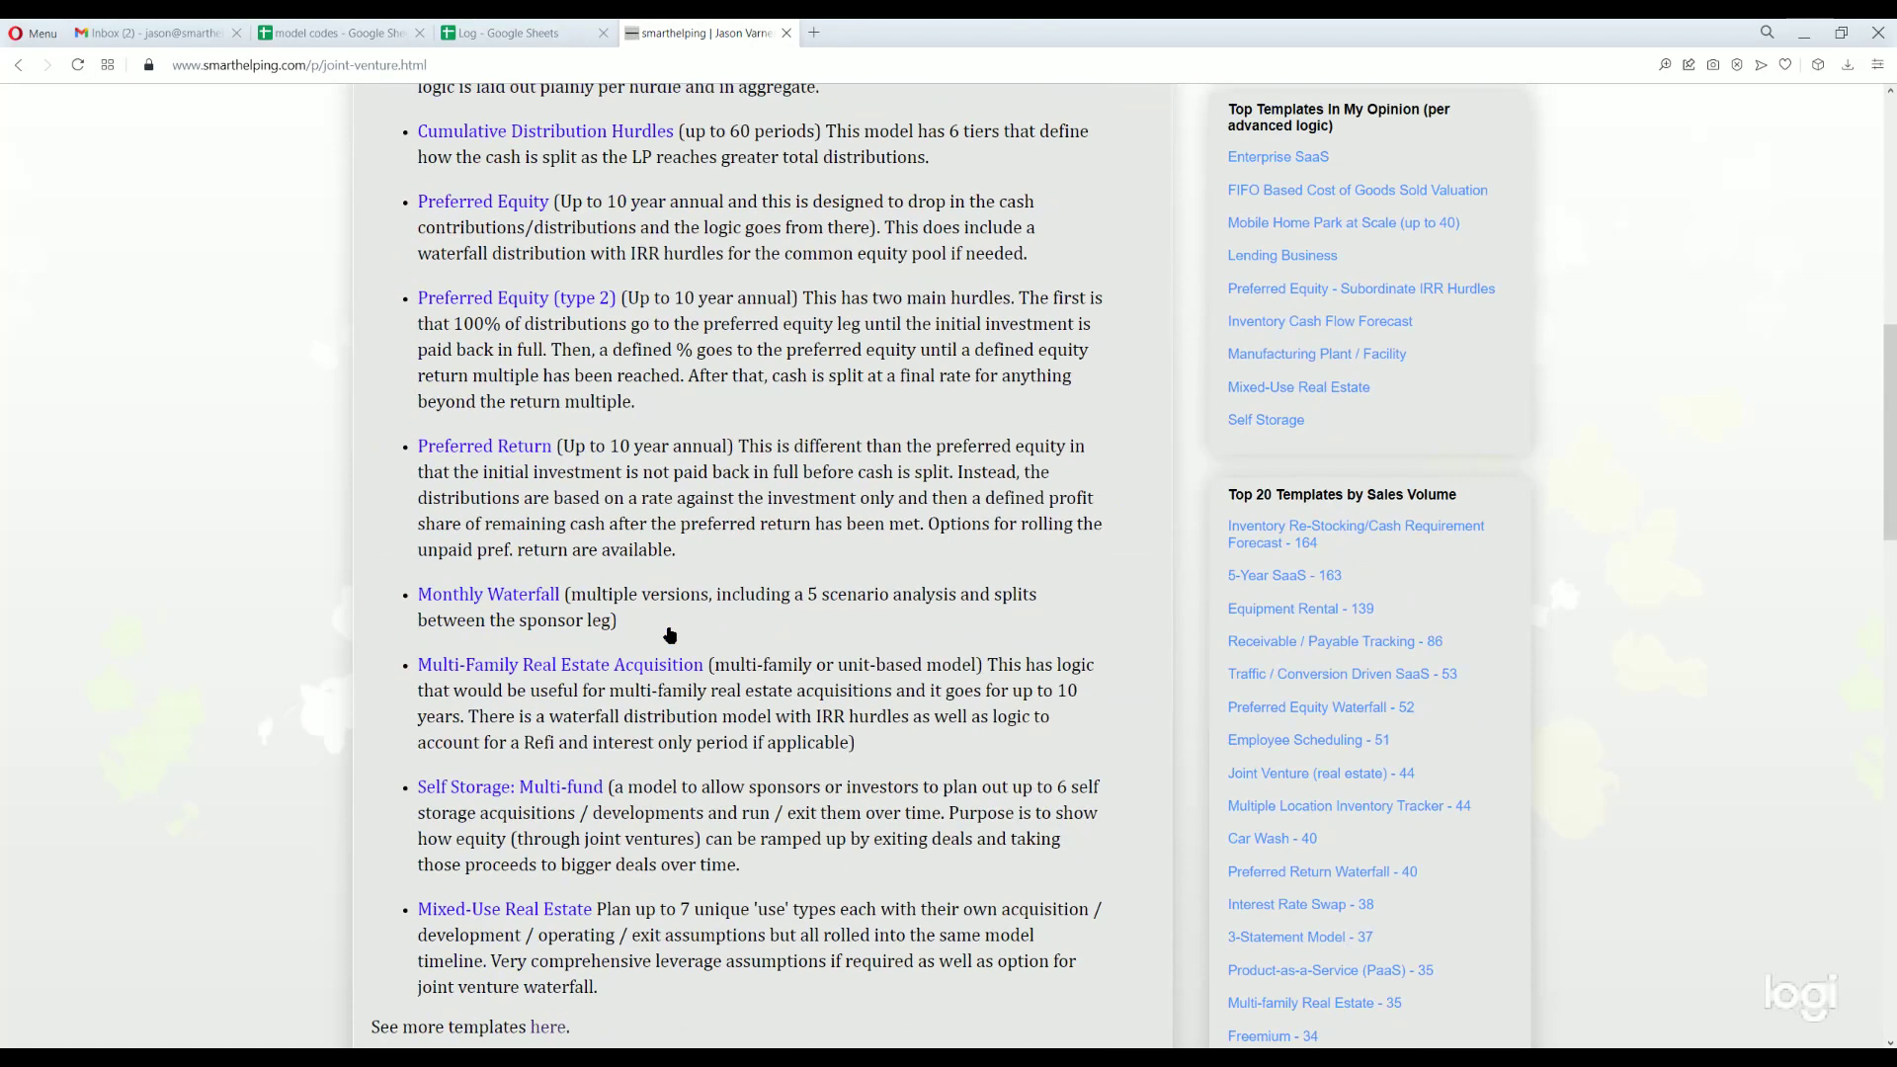
pyautogui.scroll(-6, 654, 401)
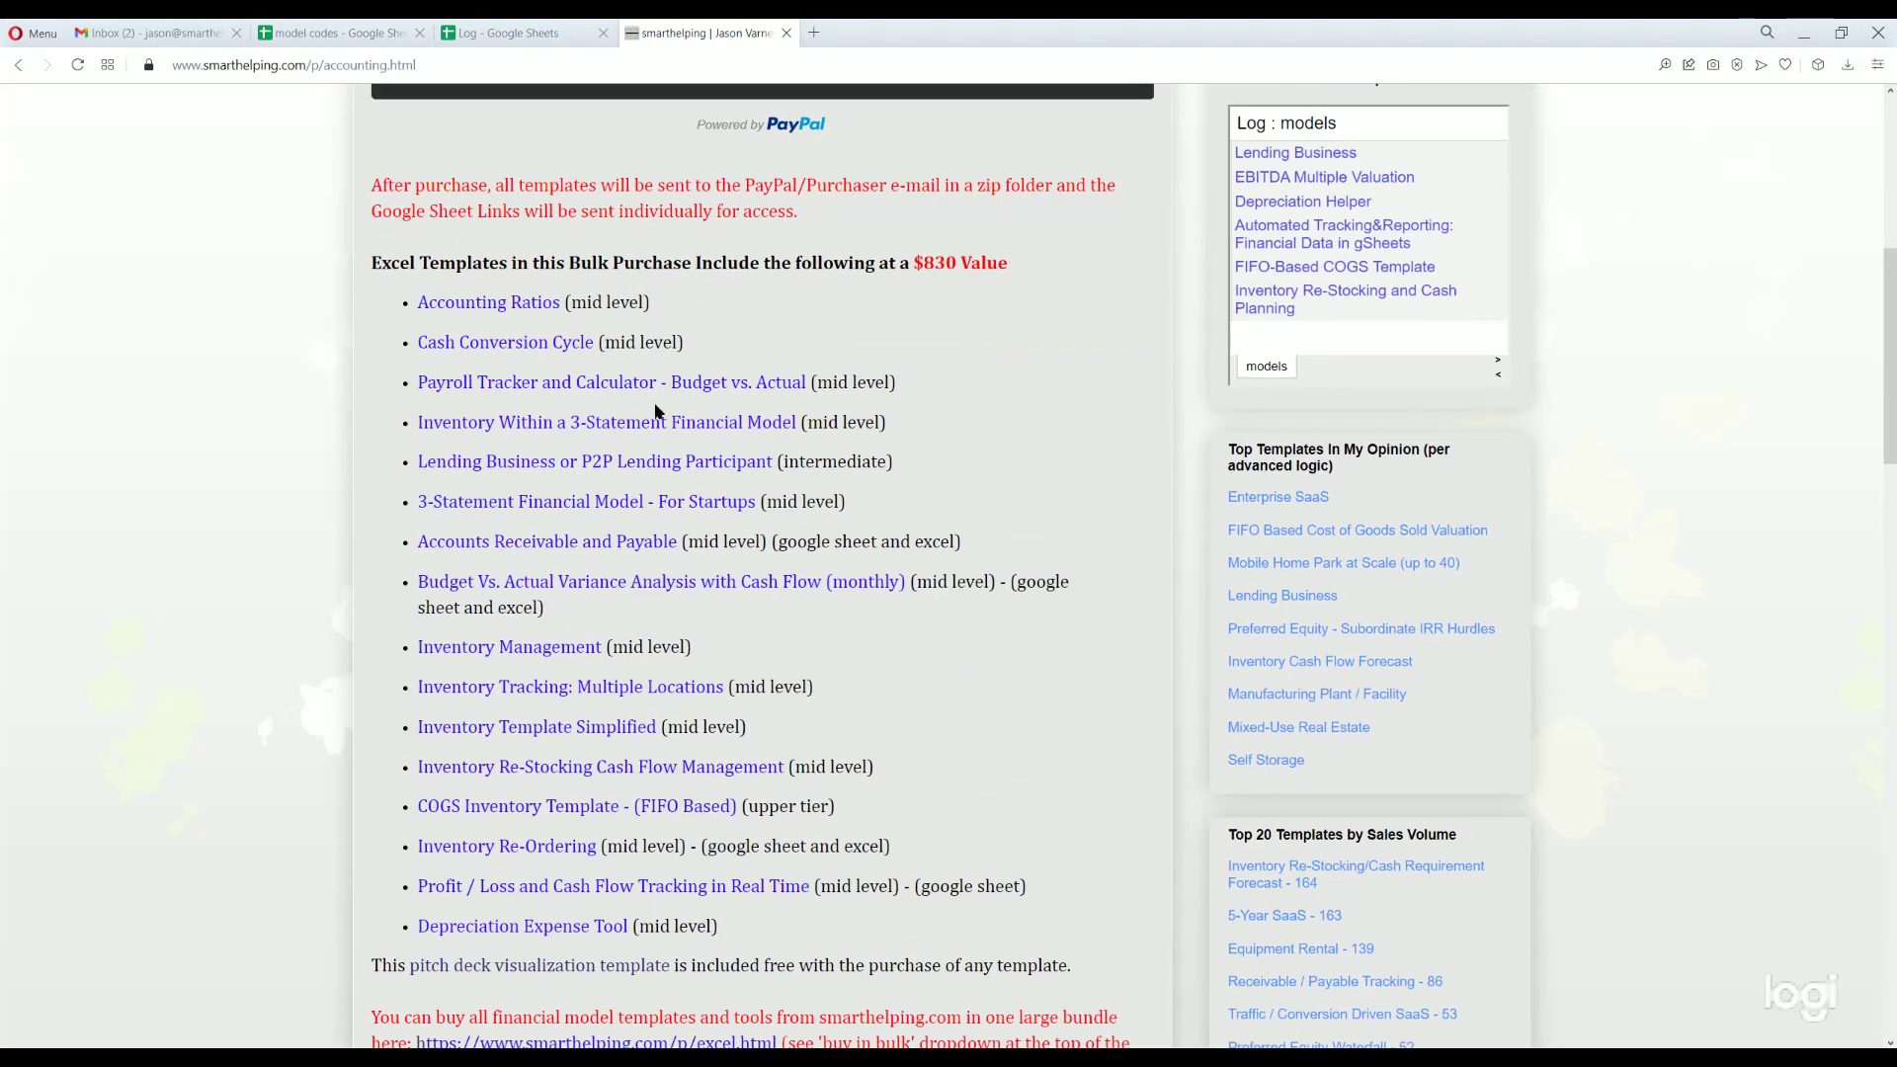
pyautogui.scroll(6, 524, 375)
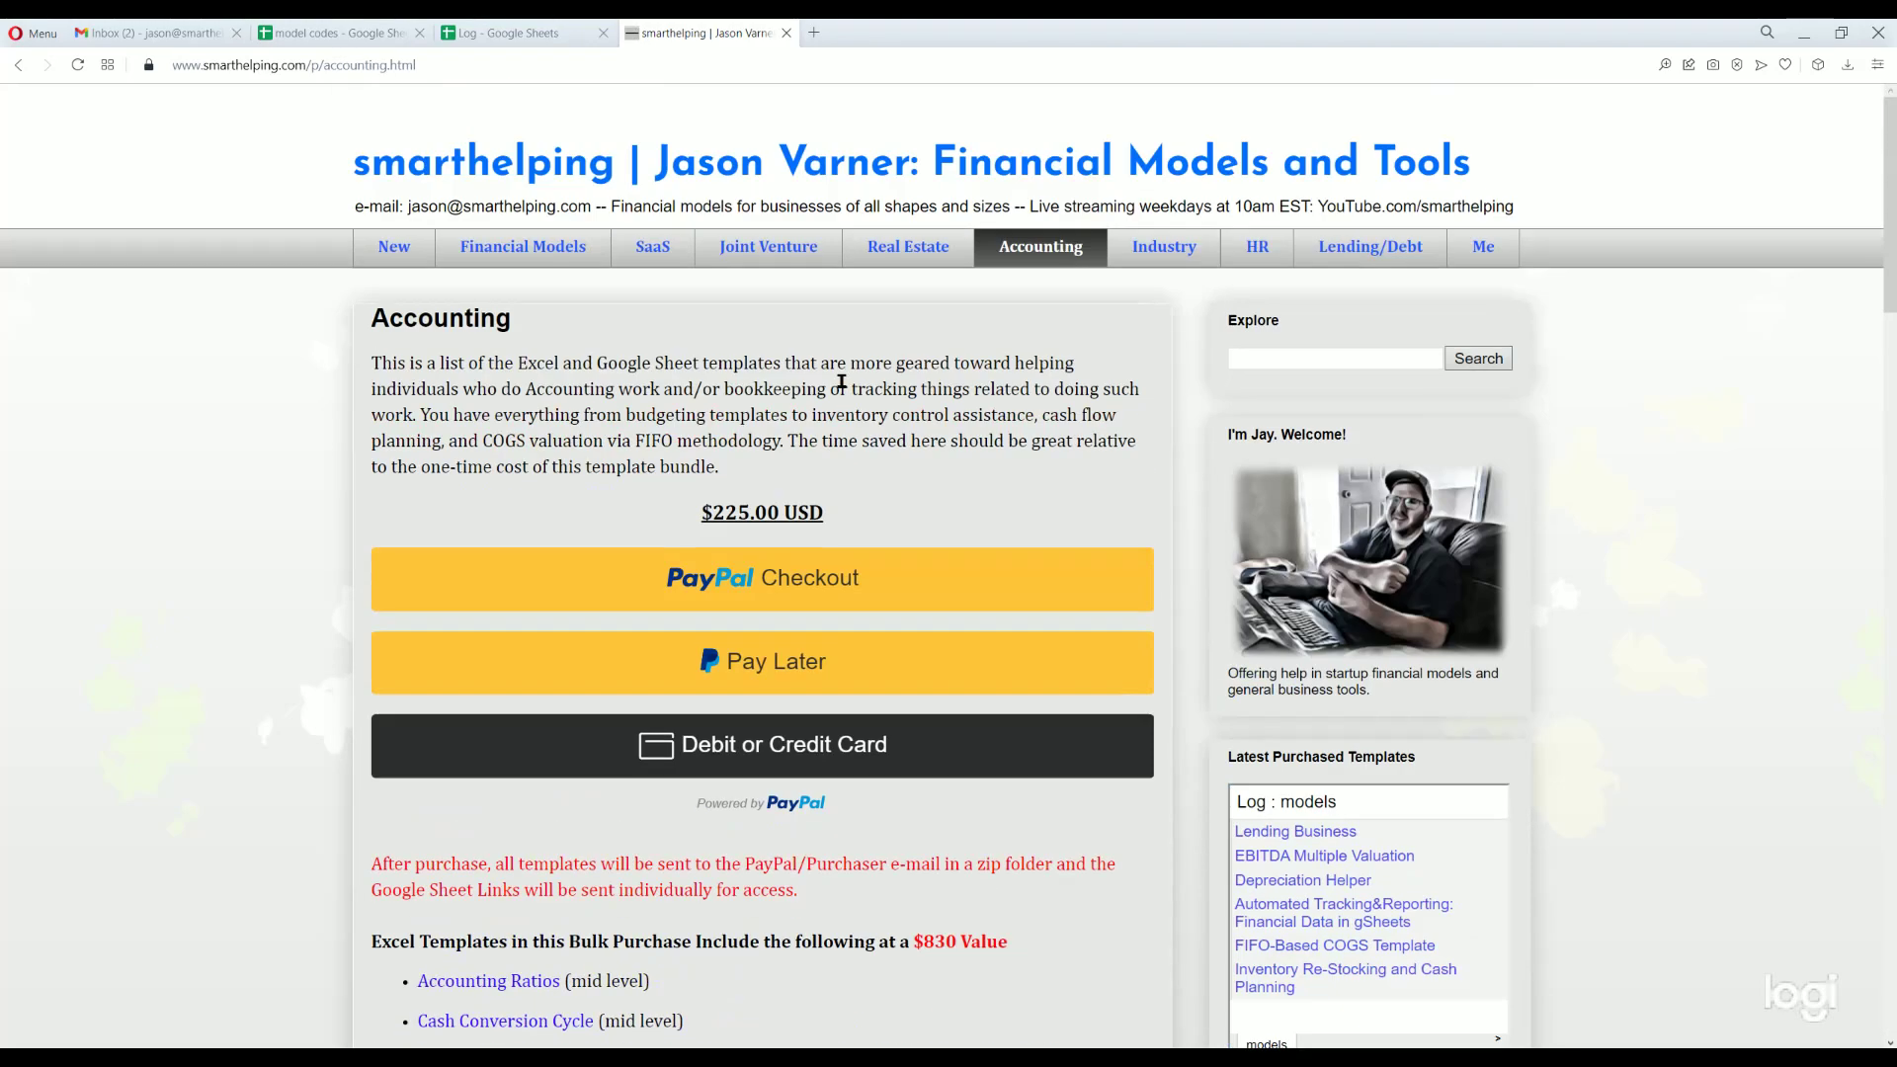
pyautogui.click(1255, 252)
pyautogui.scroll(-6, 790, 599)
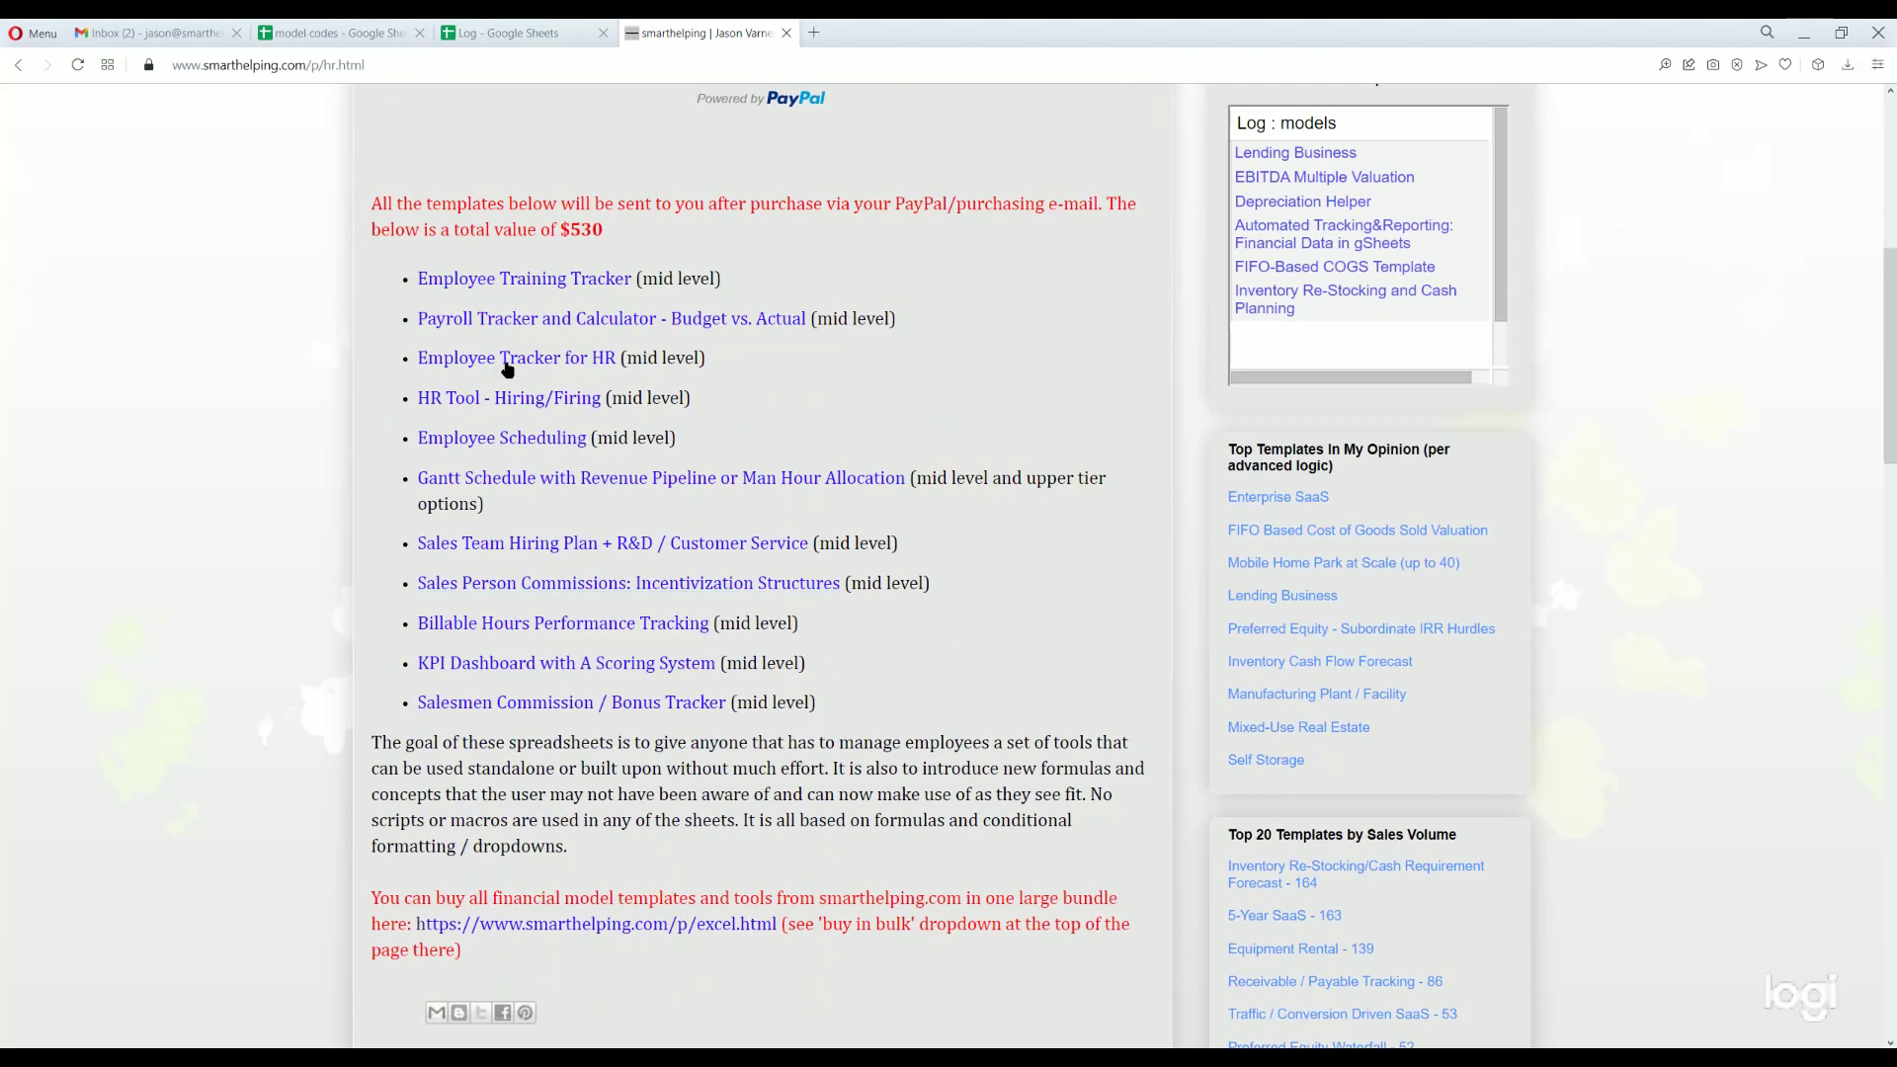
pyautogui.scroll(3, 571, 614)
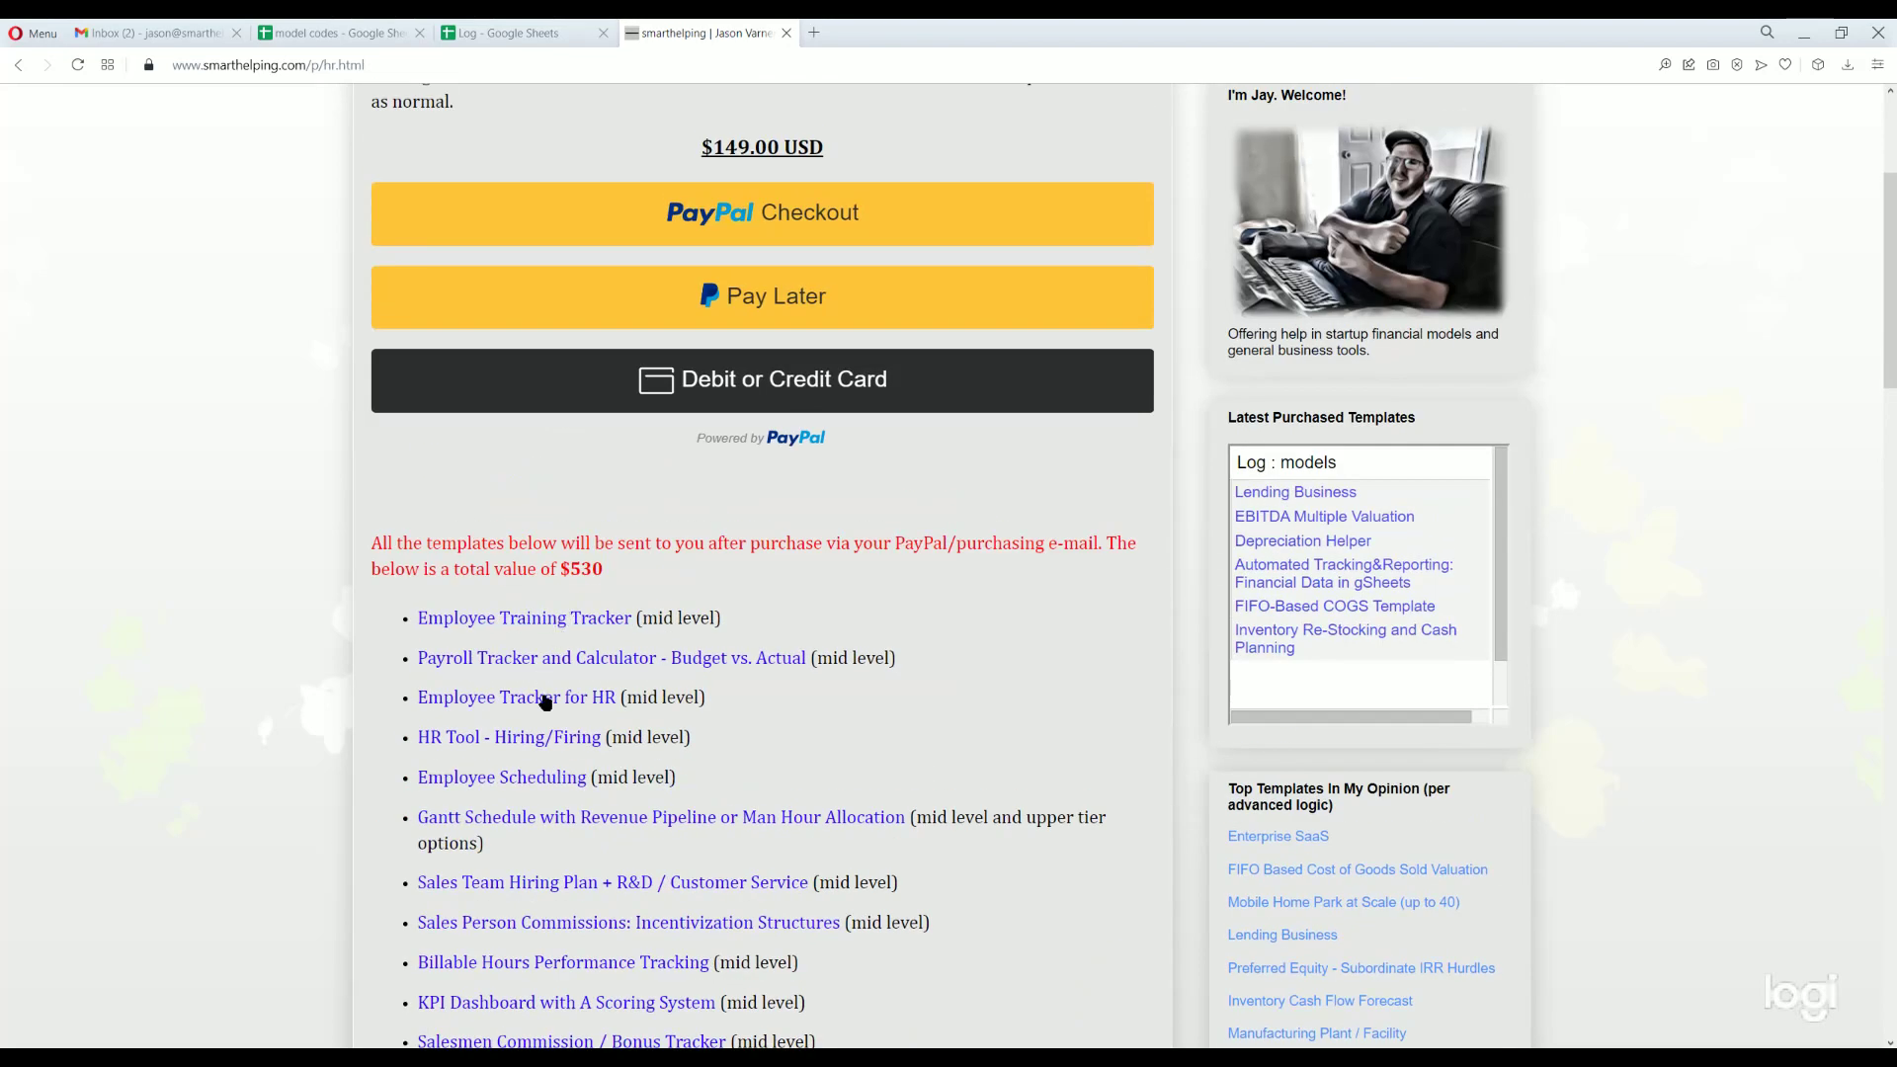
pyautogui.scroll(3, 542, 699)
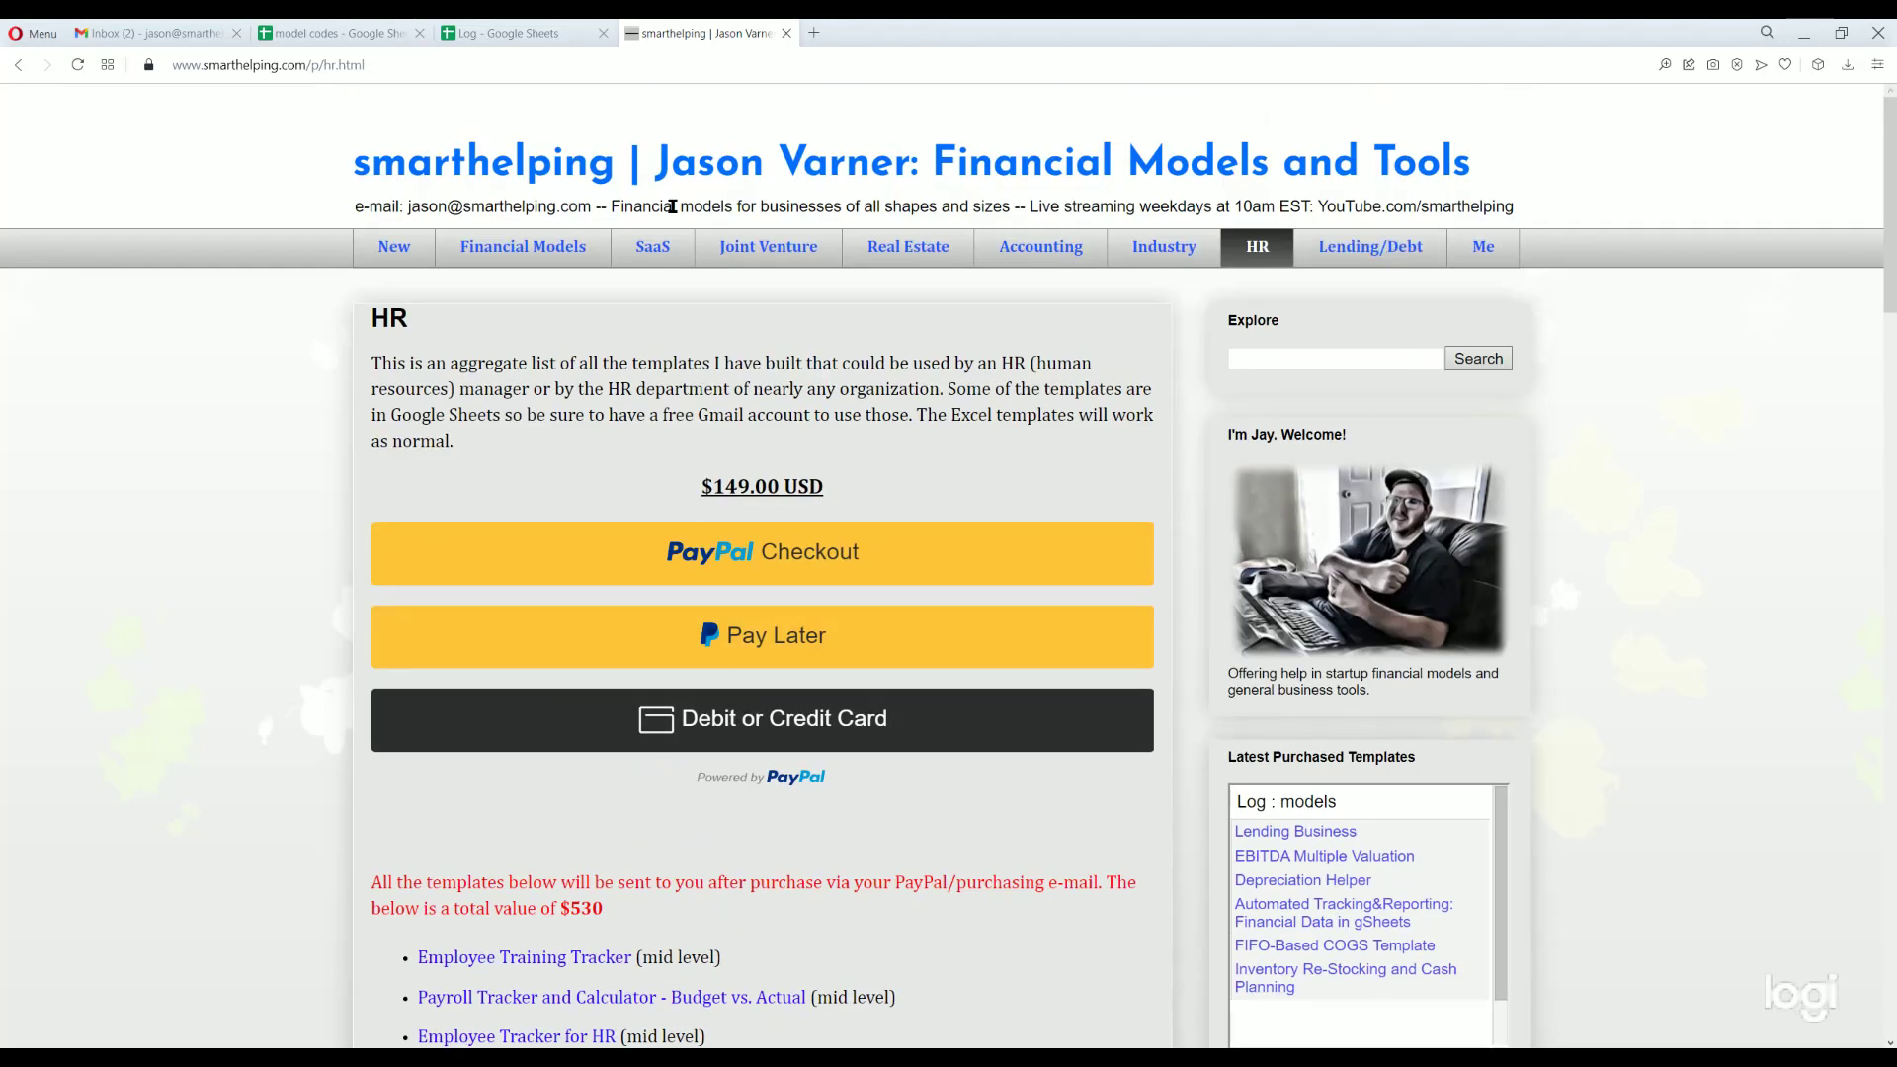
pyautogui.click(657, 255)
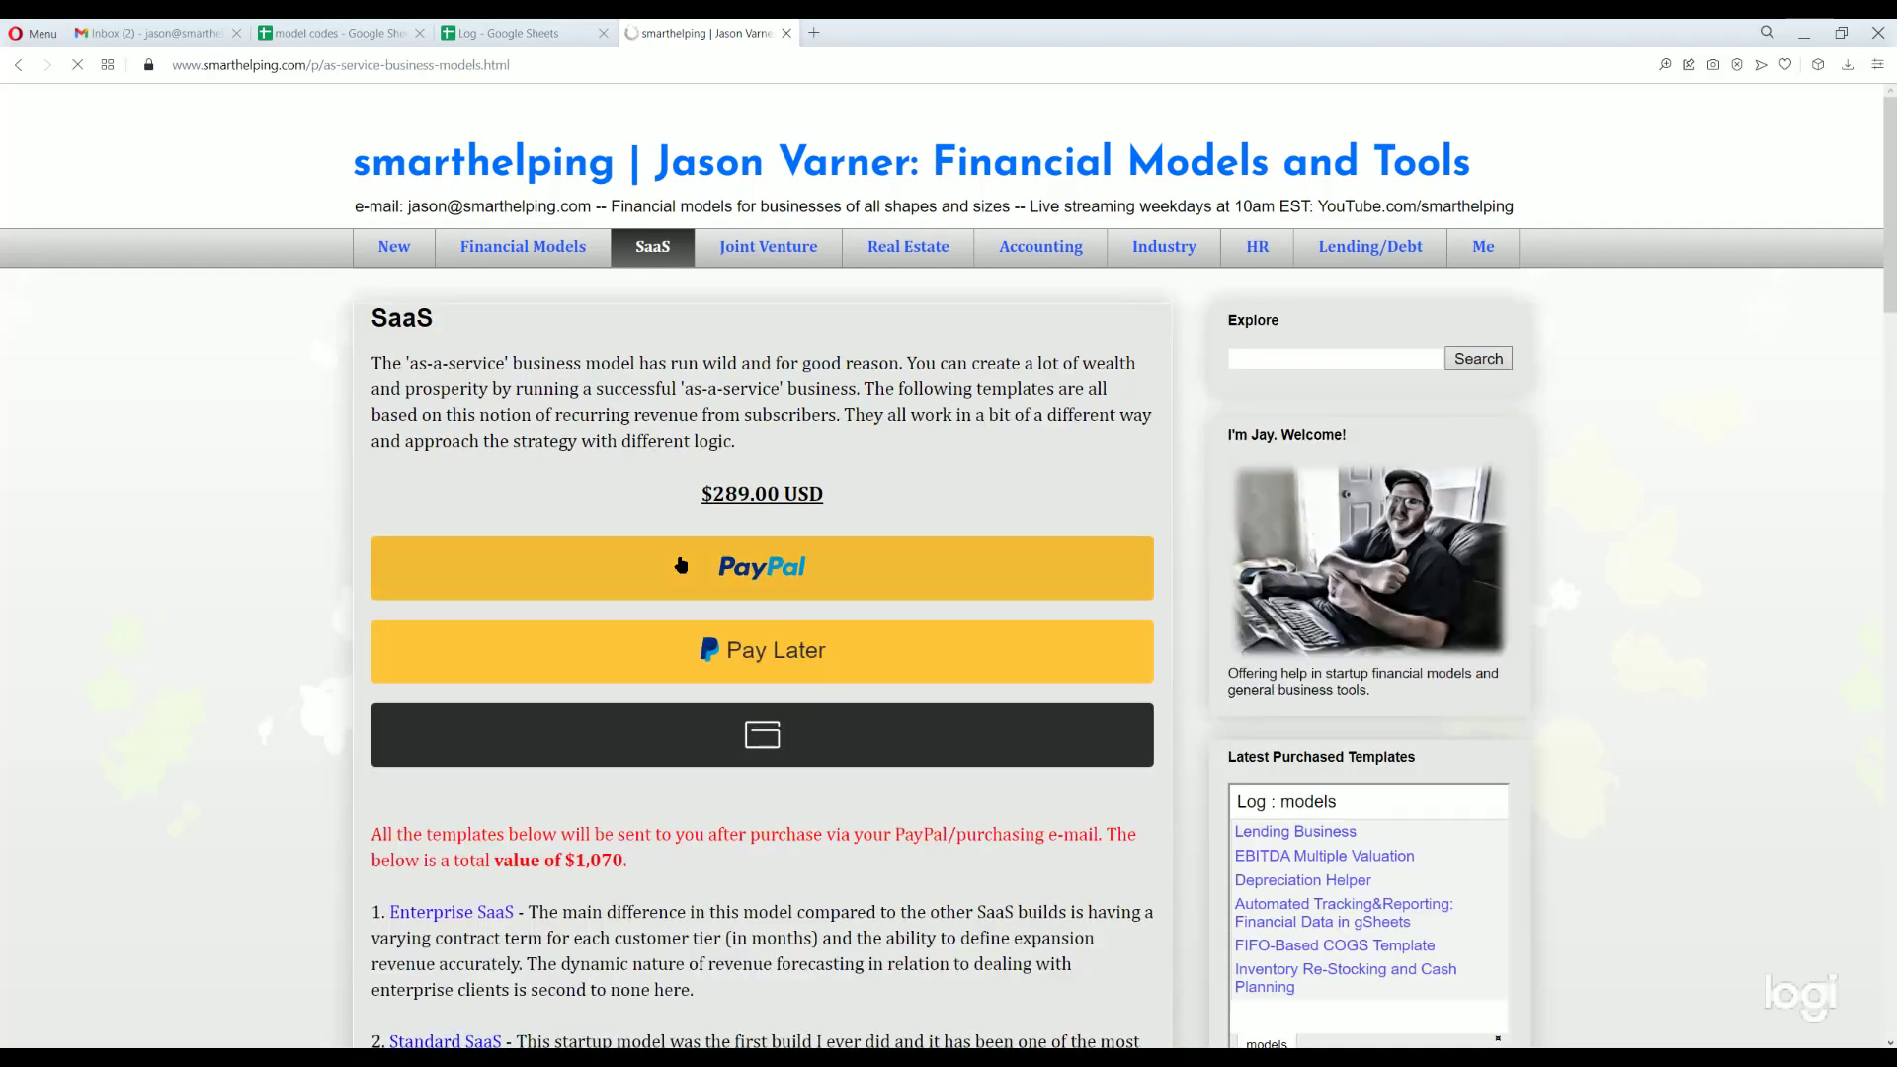
pyautogui.scroll(-15, 679, 564)
pyautogui.scroll(15, 680, 564)
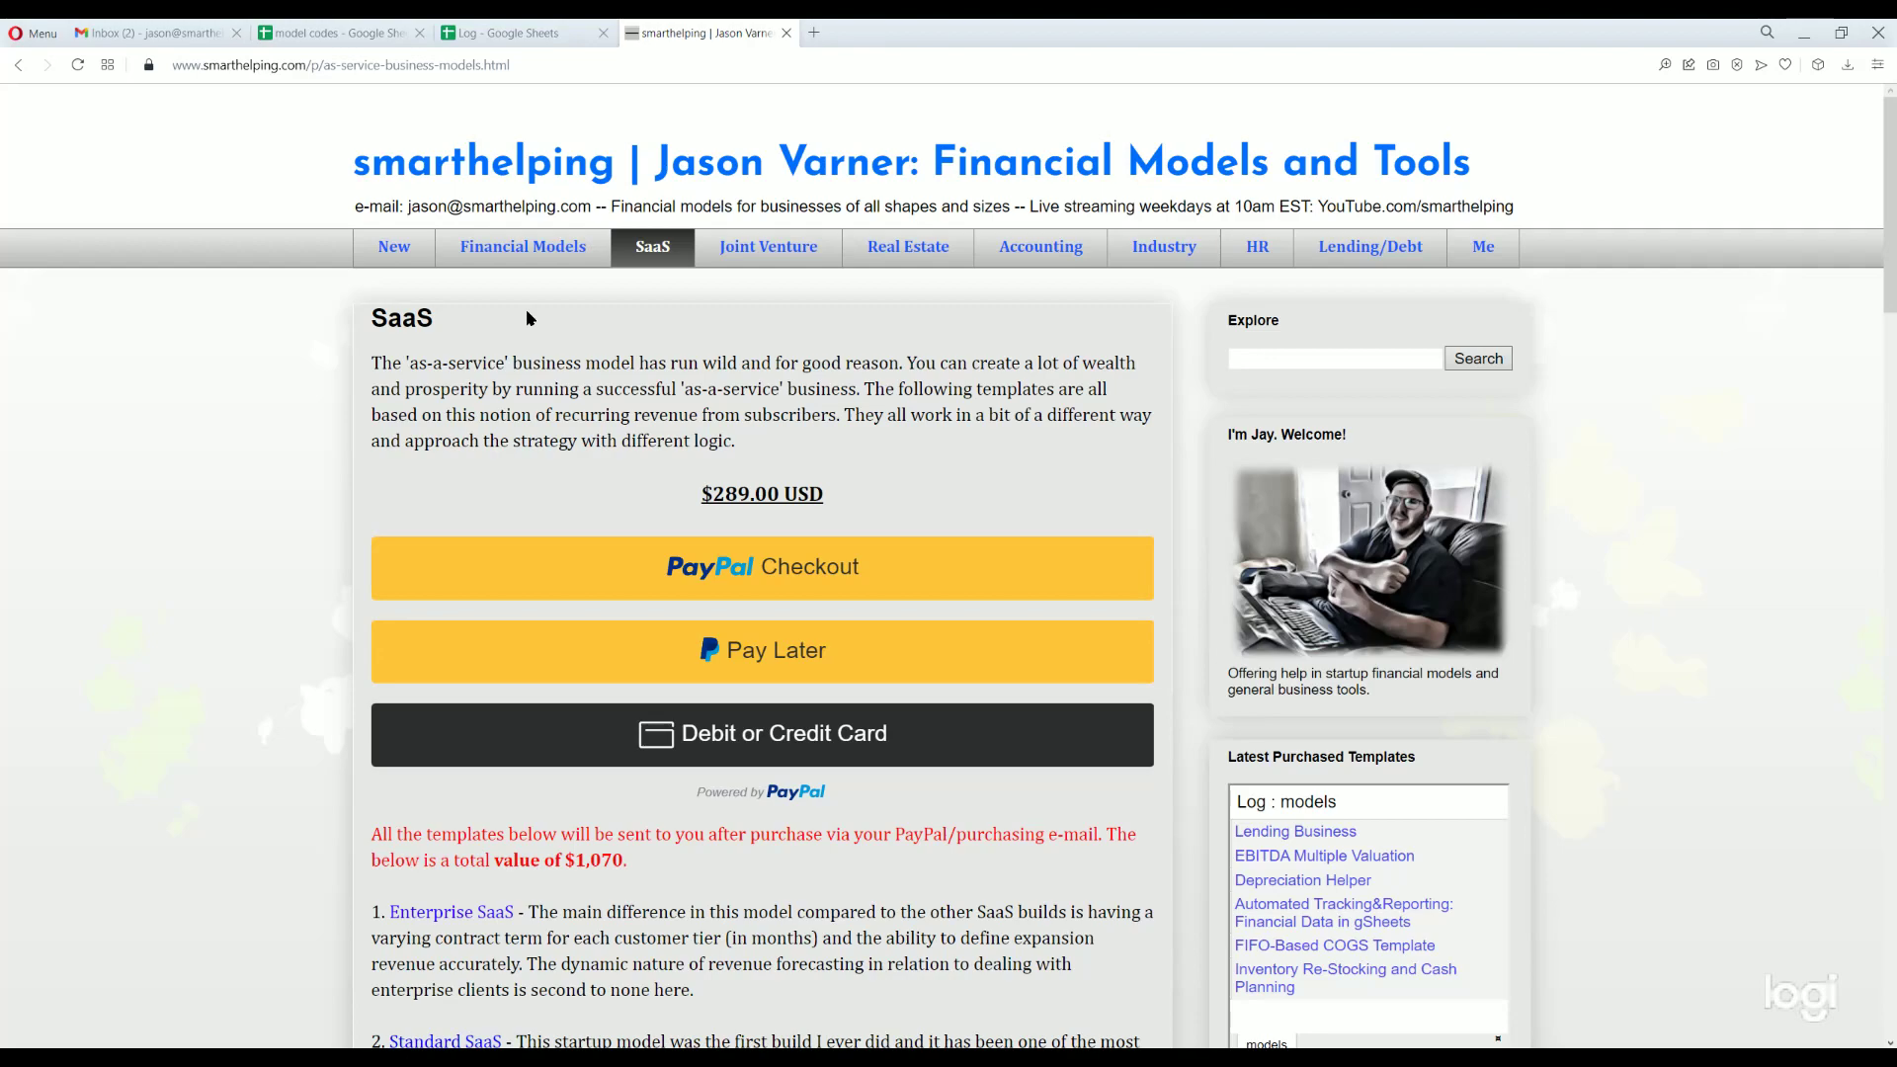
pyautogui.scroll(-7, 903, 593)
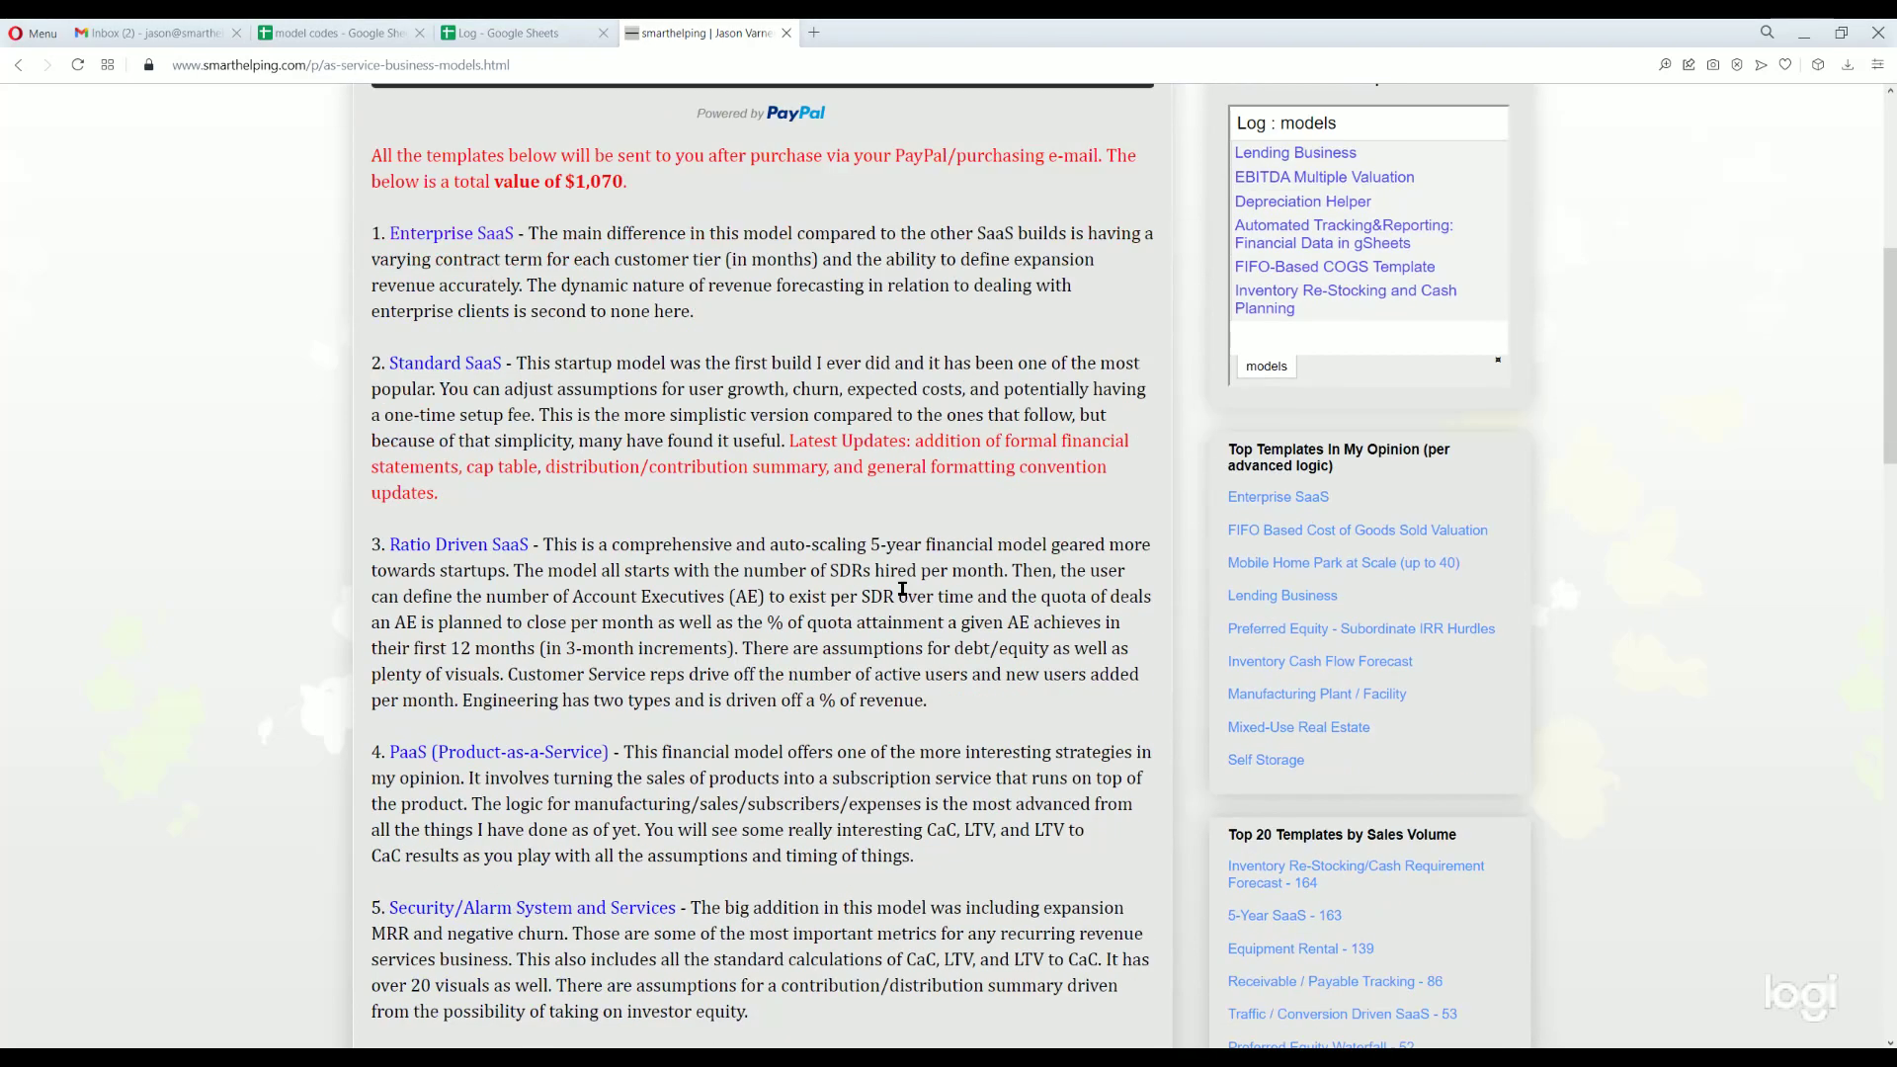
pyautogui.scroll(-7, 944, 590)
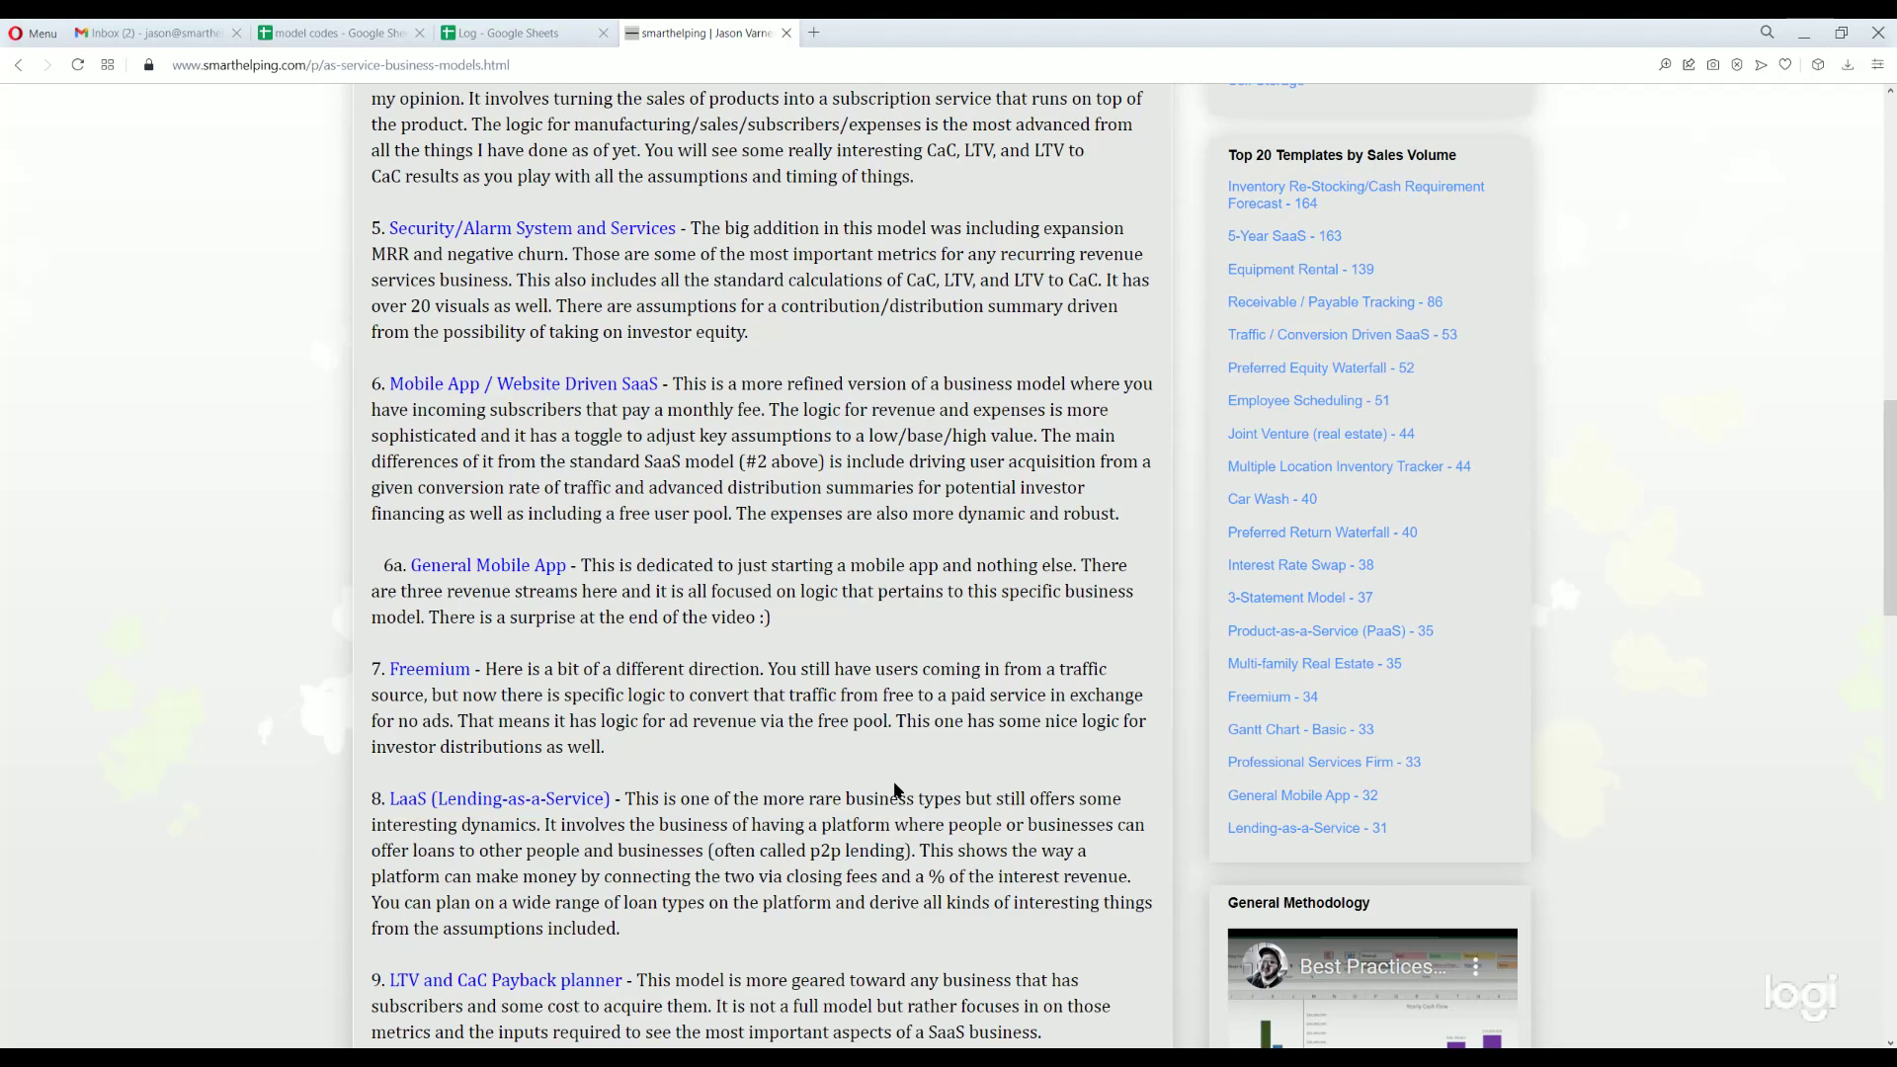
pyautogui.scroll(15, 909, 756)
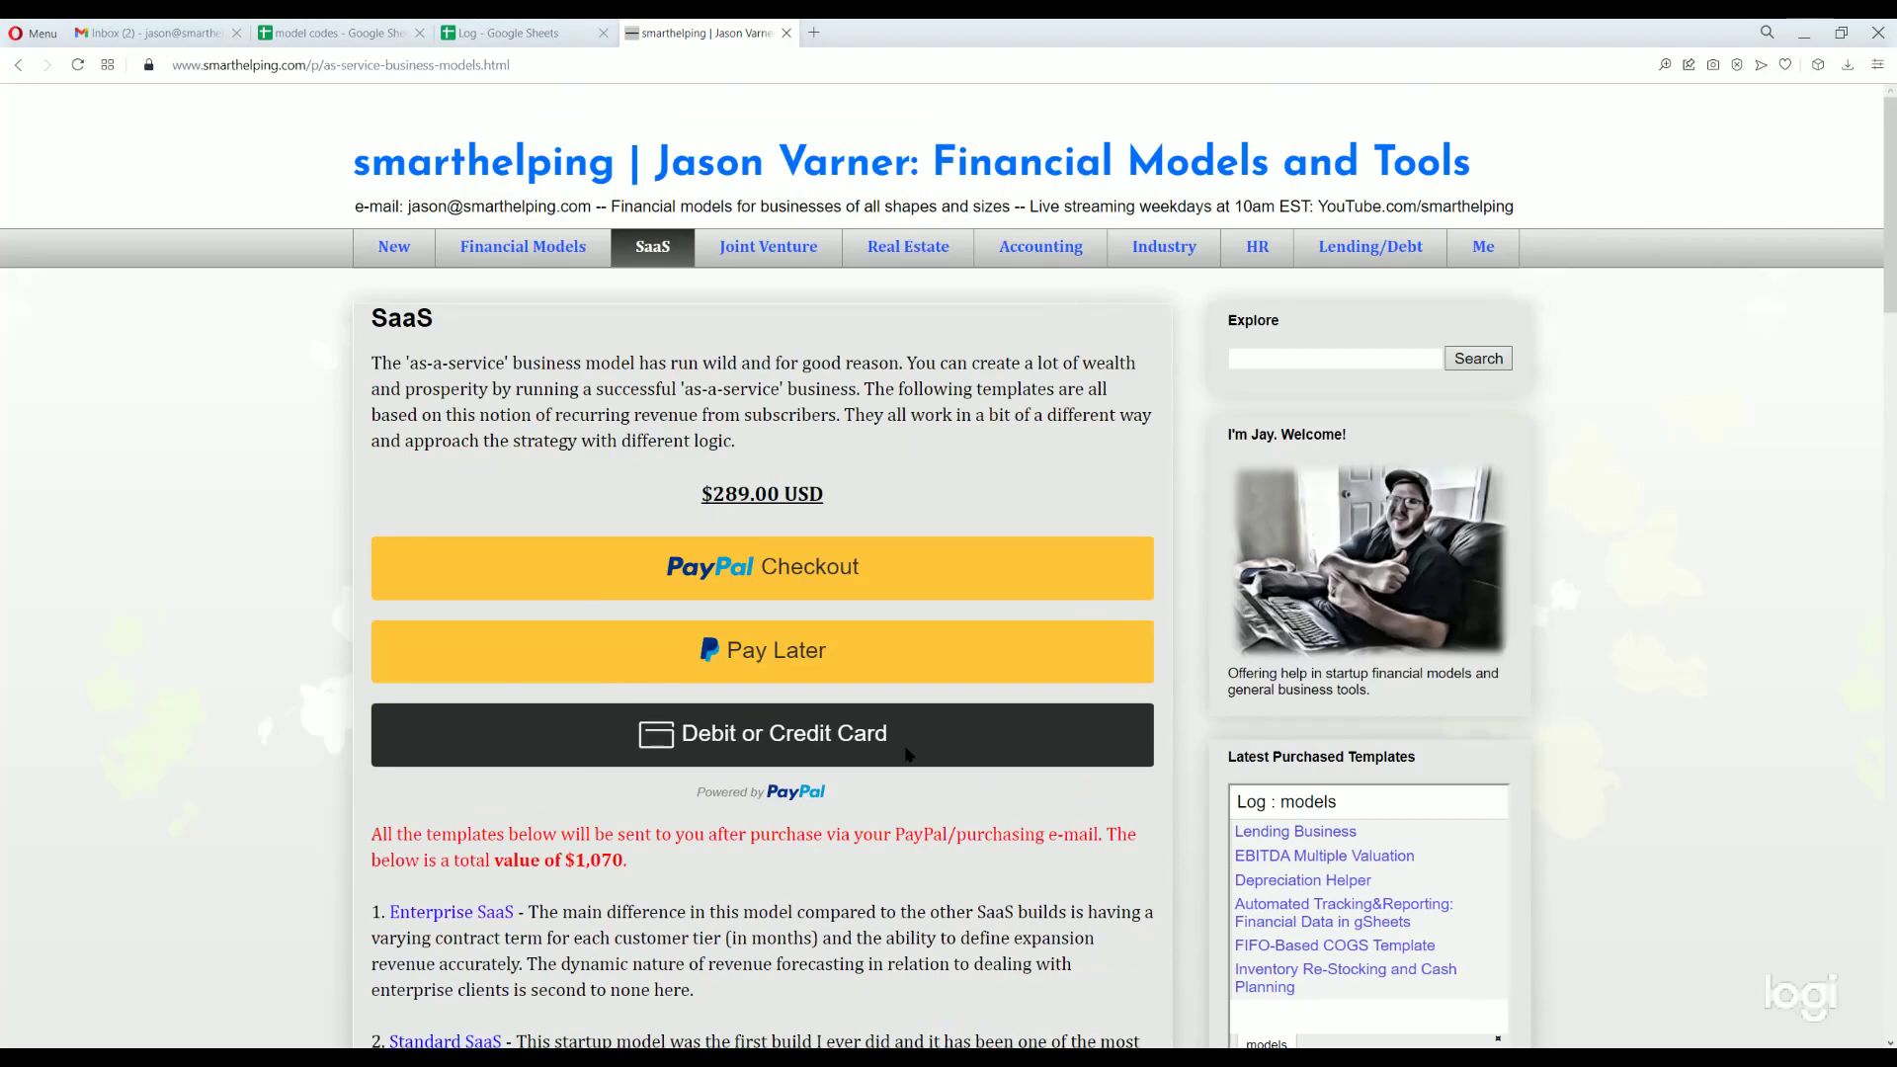